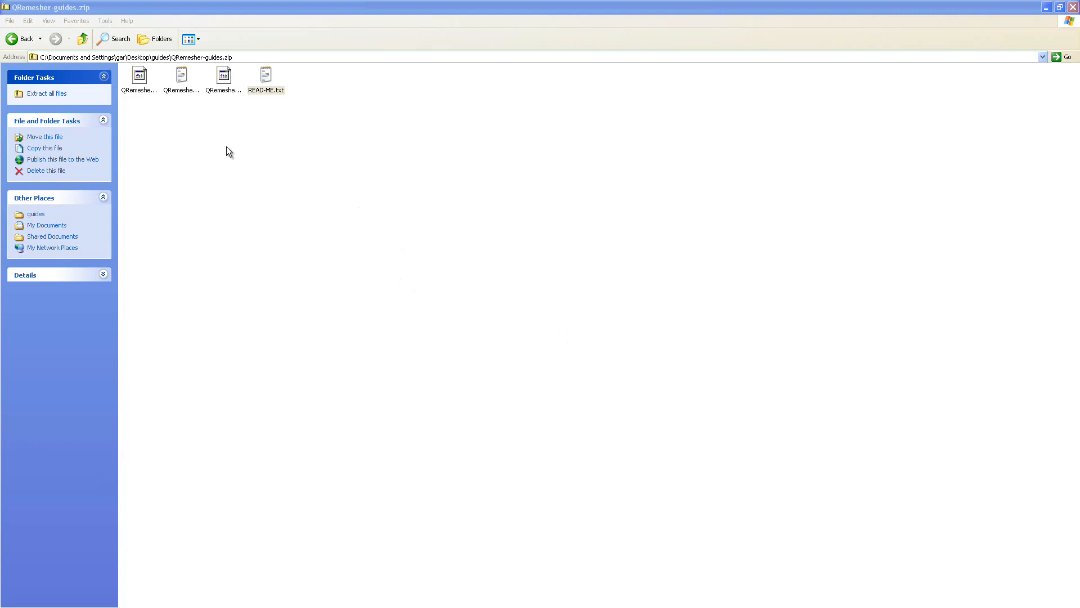
Check the QRemesher-Edit1.ZBP brush and the QRemesher-guides.zsc plugin file inside the QRemesher-guides archive
left_click(140, 76)
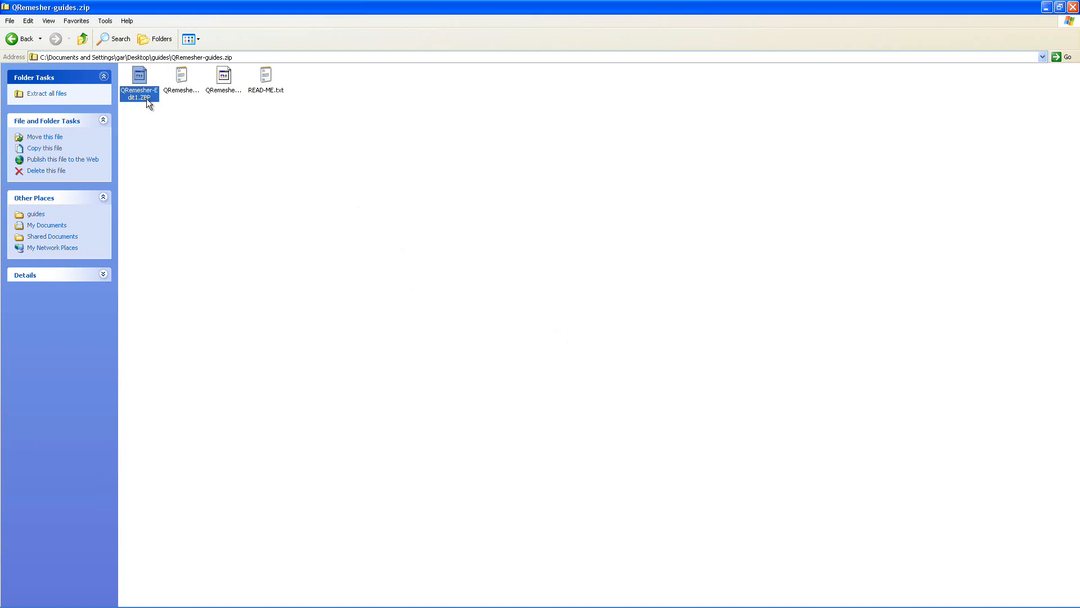
left_click(221, 82)
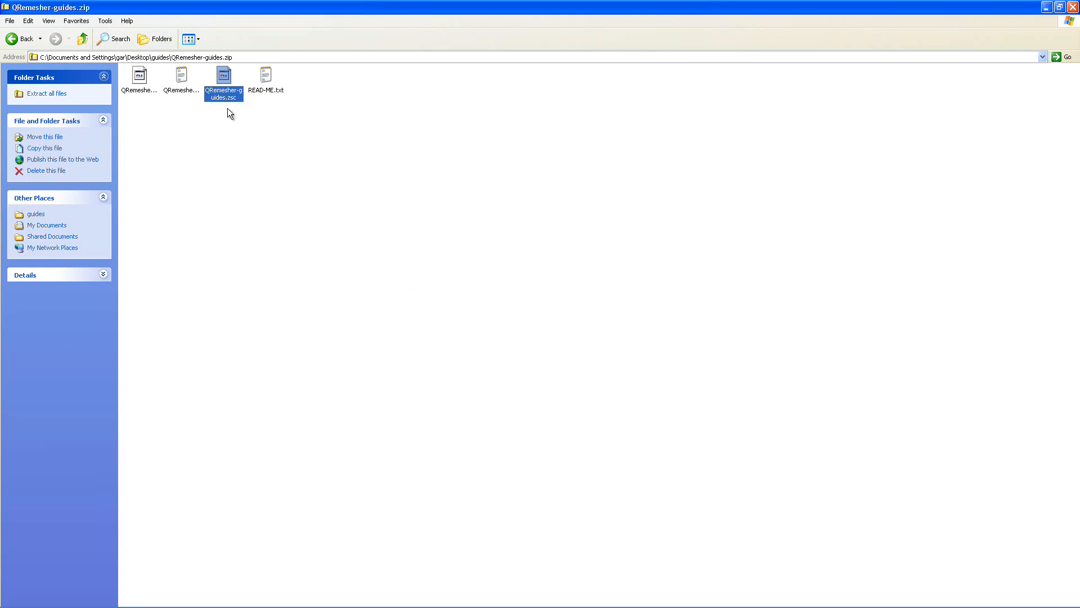
left_click(303, 150)
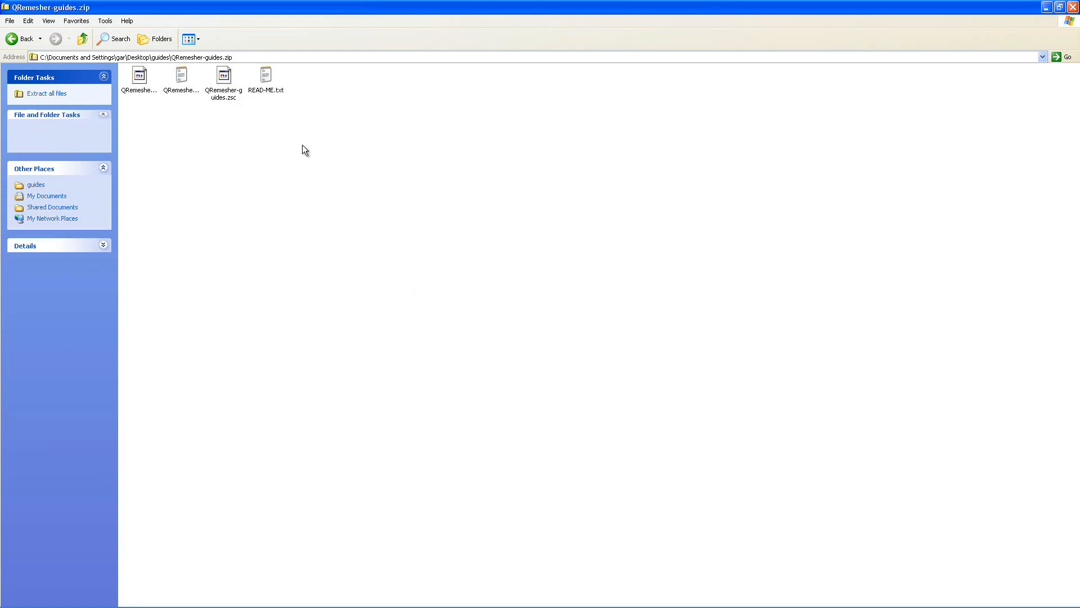
Open READ-ME.txt, read the donation note and its website address, and close the file
double_click(266, 78)
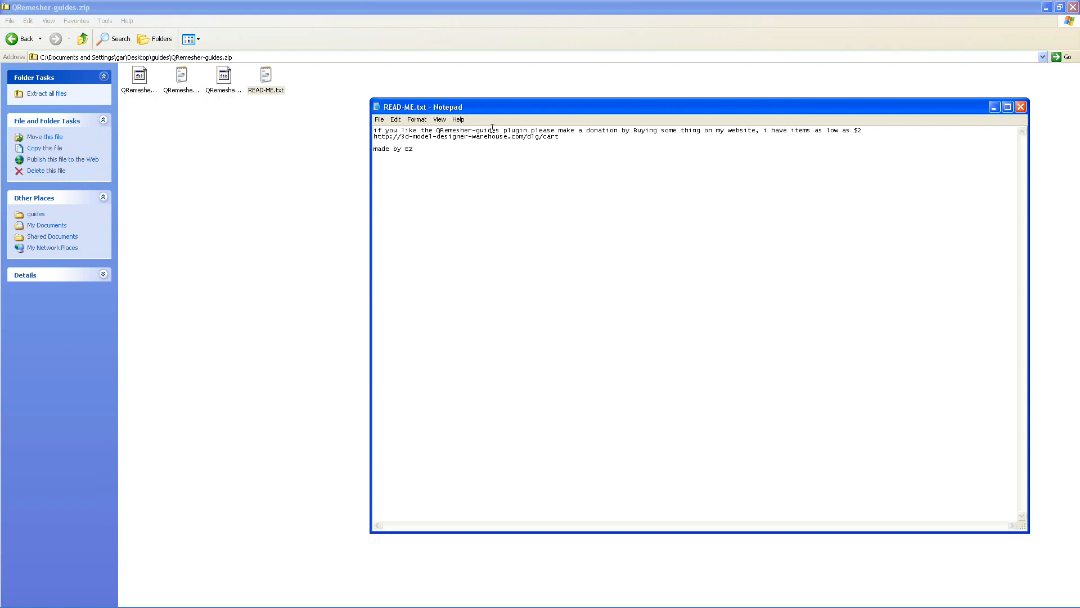
left_click_drag(568, 136, 378, 136)
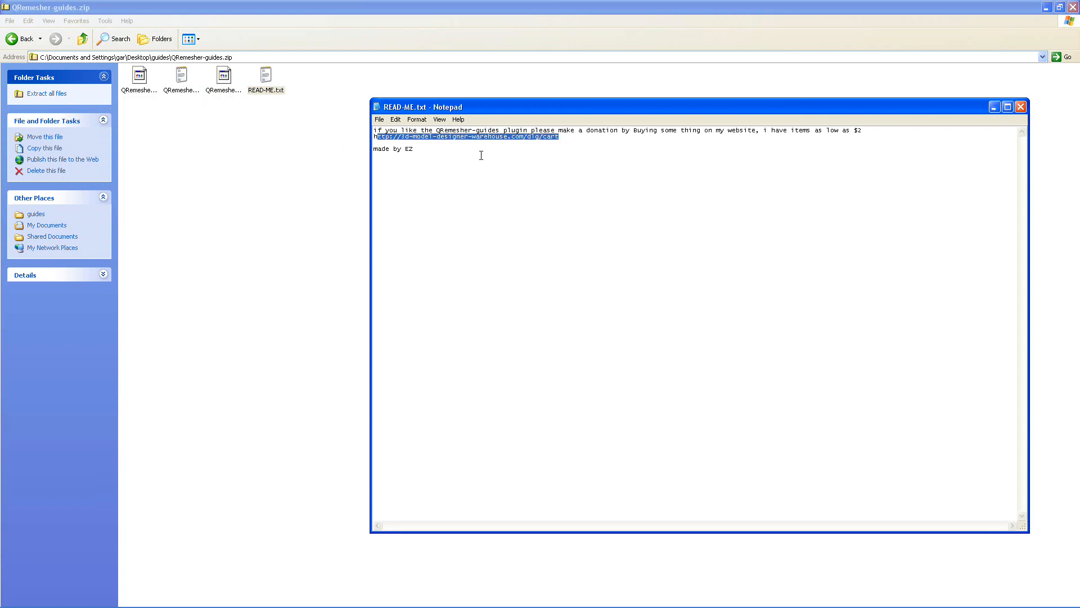
left_click(574, 141)
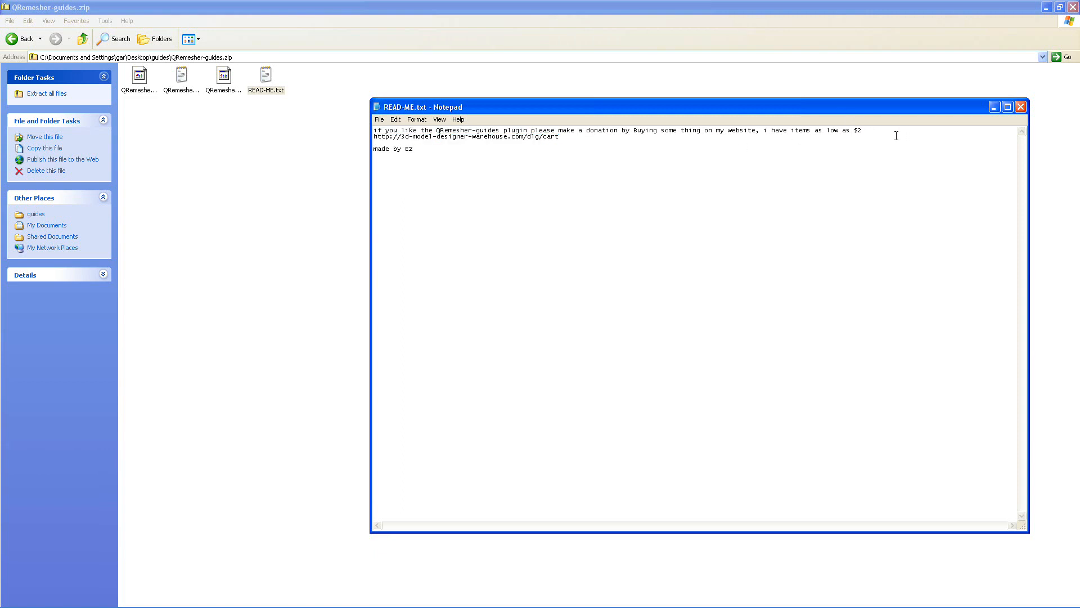
left_click(1021, 107)
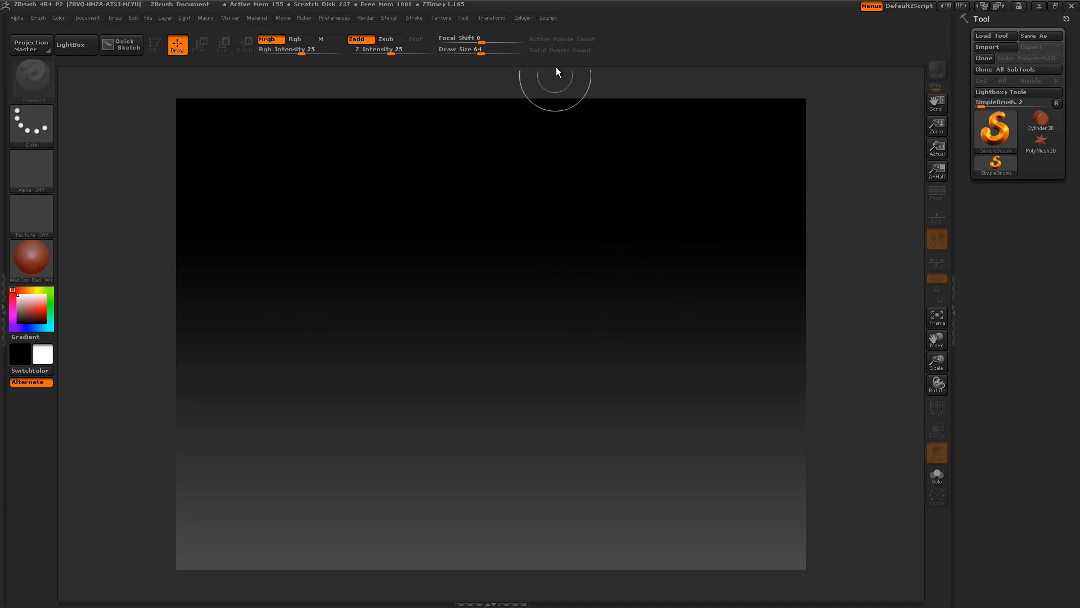
Convert a Plane3D into a PolyMesh3D and draw it on the canvas in Edit mode, facing front and fully in view
left_click(527, 19)
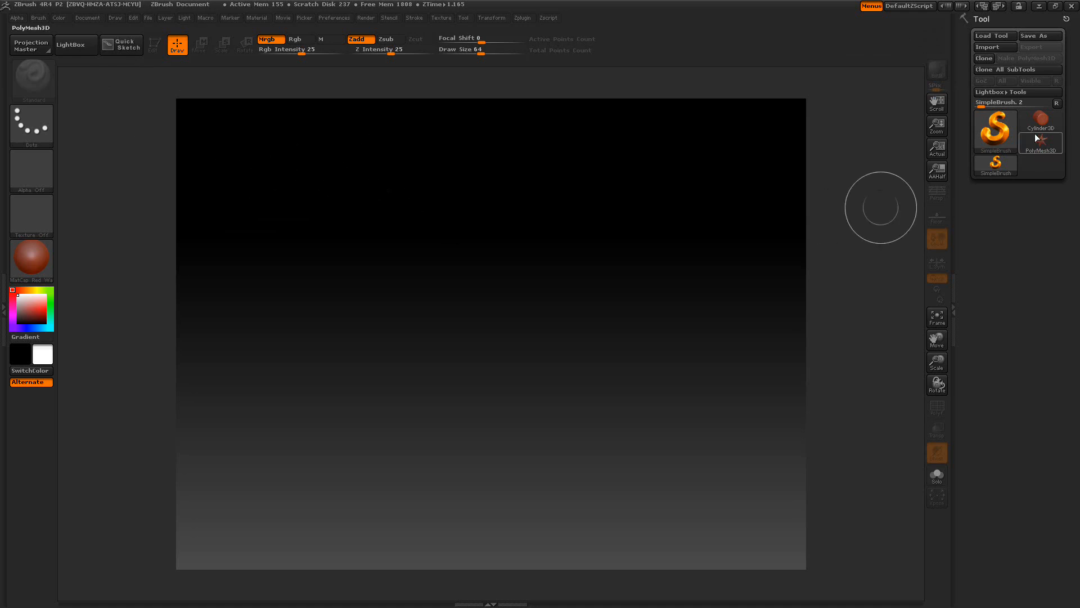
left_click(988, 133)
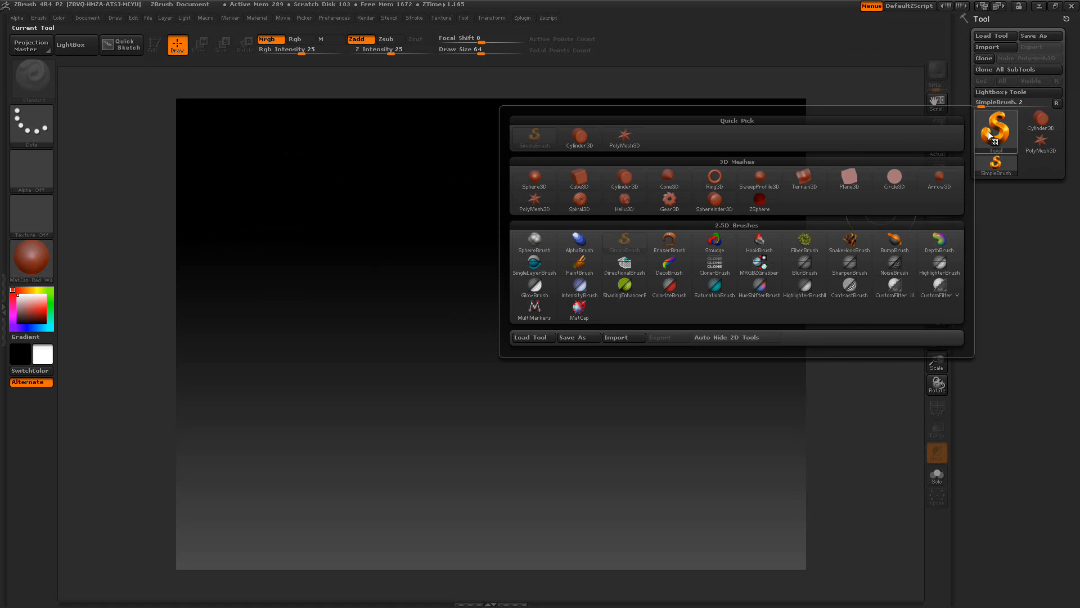
left_click(851, 176)
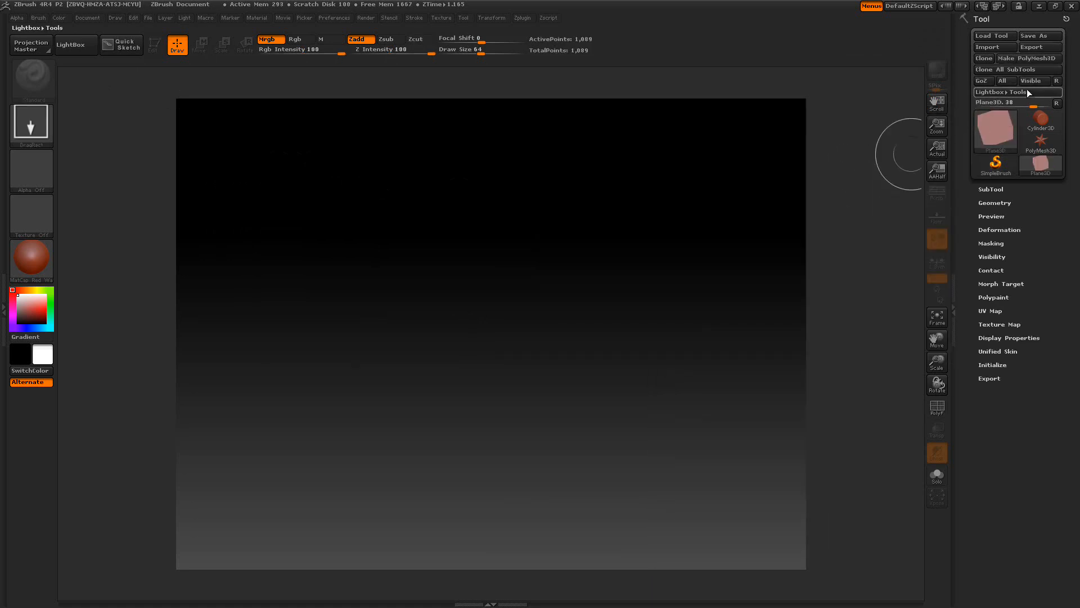
left_click(1018, 58)
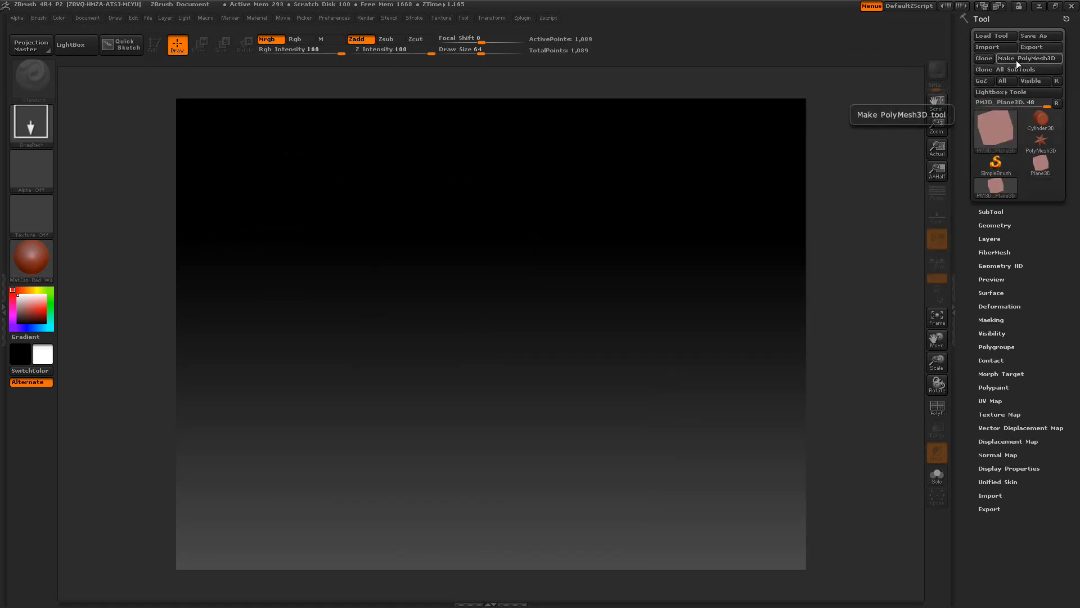
left_click_drag(478, 309, 496, 467)
left_click(153, 45)
left_click_drag(760, 340, 749, 341, "shift")
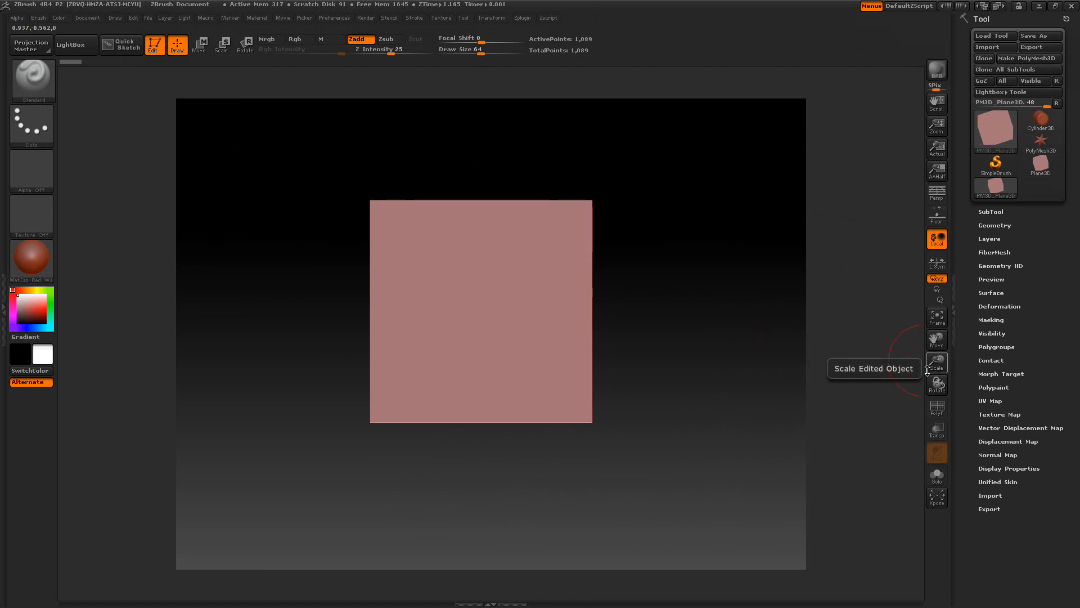
left_click(936, 317)
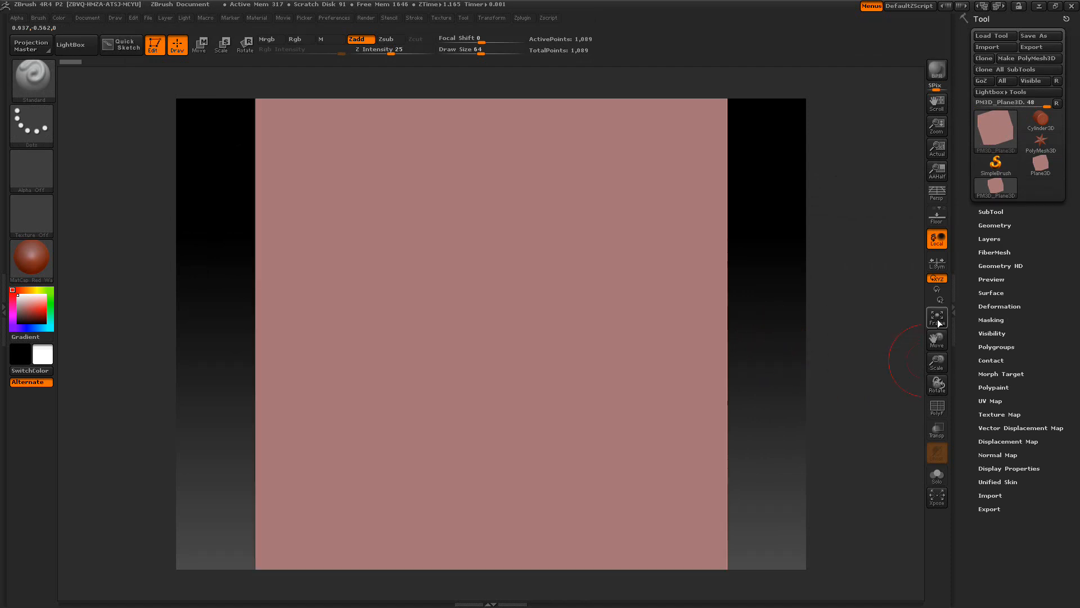
left_click_drag(781, 373, 773, 356, "alt")
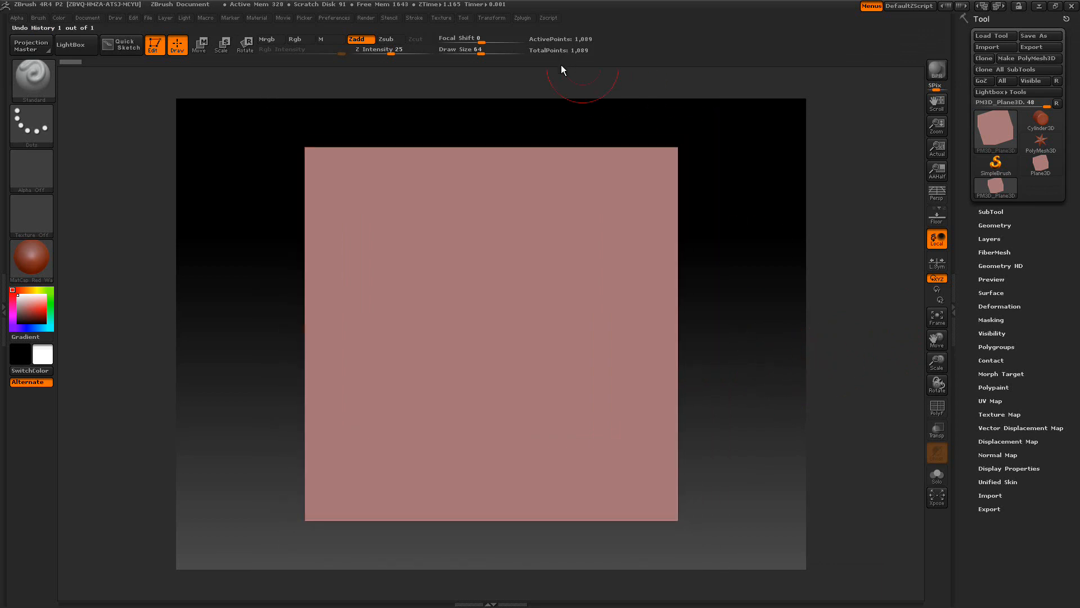
Start the QRemesher Guides plugin with its guide brush and reveal its remeshing controls beneath the canvas
left_click(518, 18)
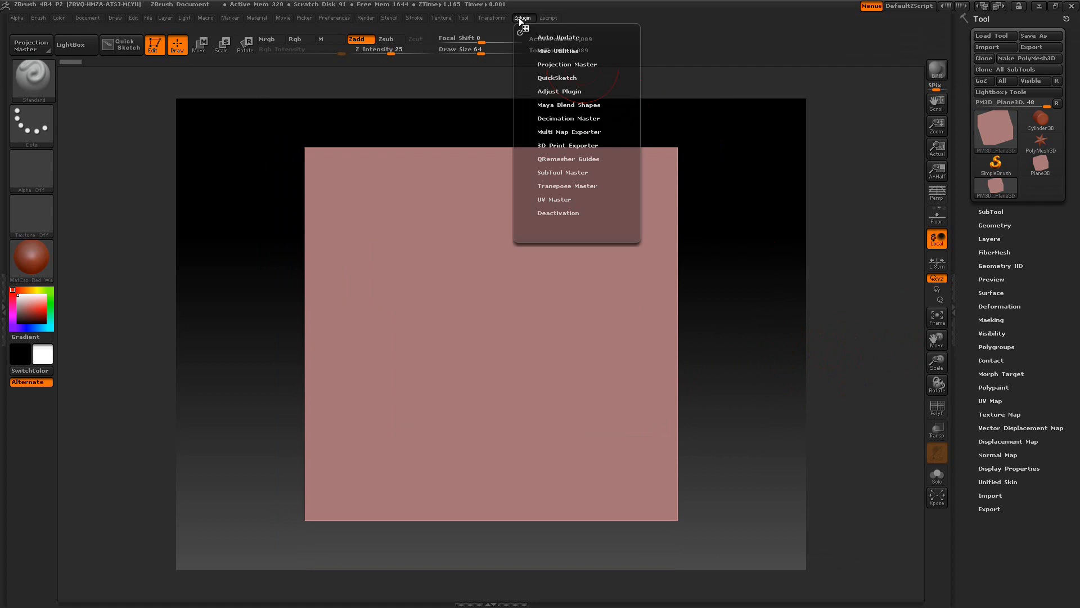
left_click(563, 160)
left_click(559, 171)
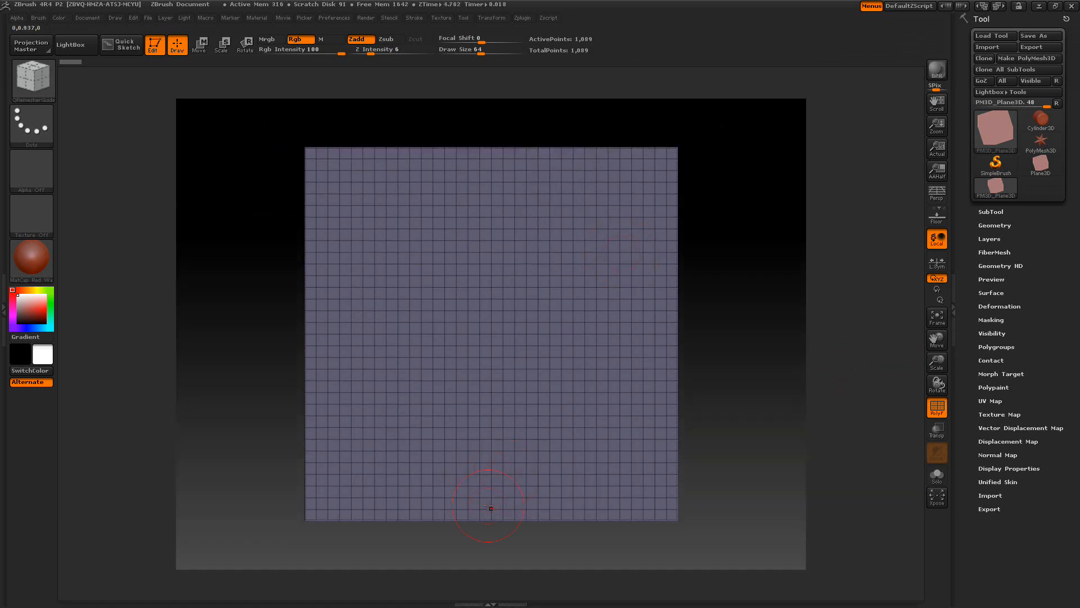
left_click(499, 602)
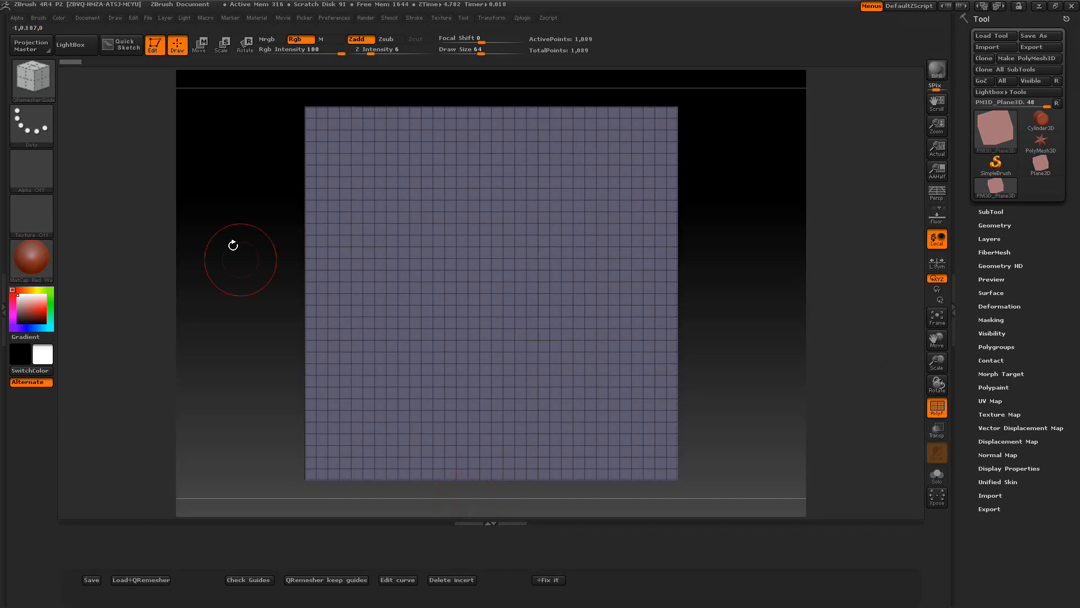
left_click(32, 78)
Run QRemesher on the plane from its Geometry settings and save it with the guides plugin
left_click(988, 226)
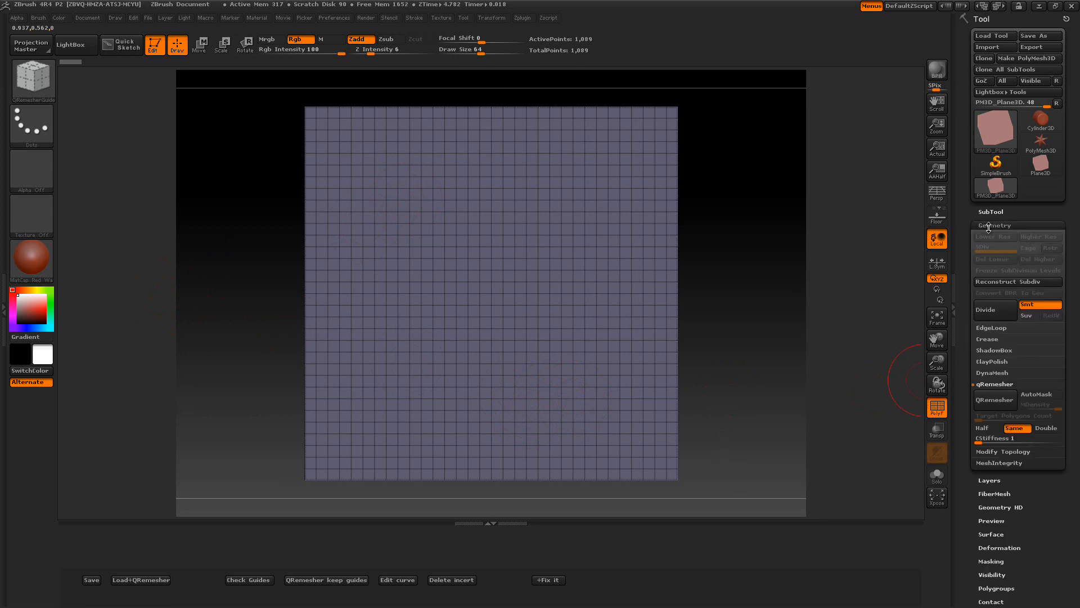
left_click(995, 400)
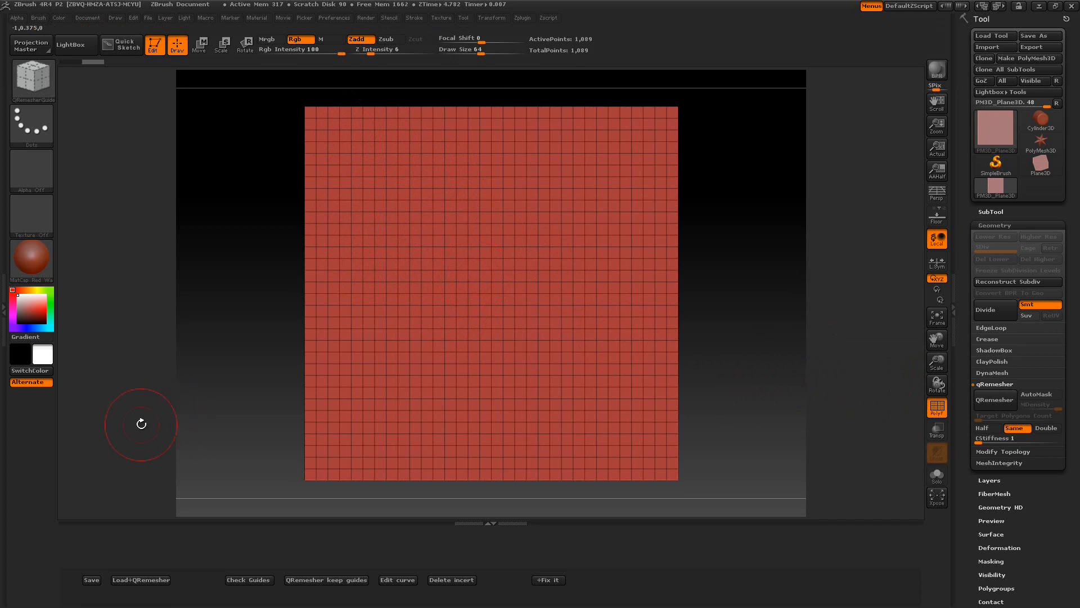
left_click(92, 580)
Set the draw size to 37, draw an S-shaped guide curve across the plane, and run QRemesher
left_click_drag(480, 50, 471, 51)
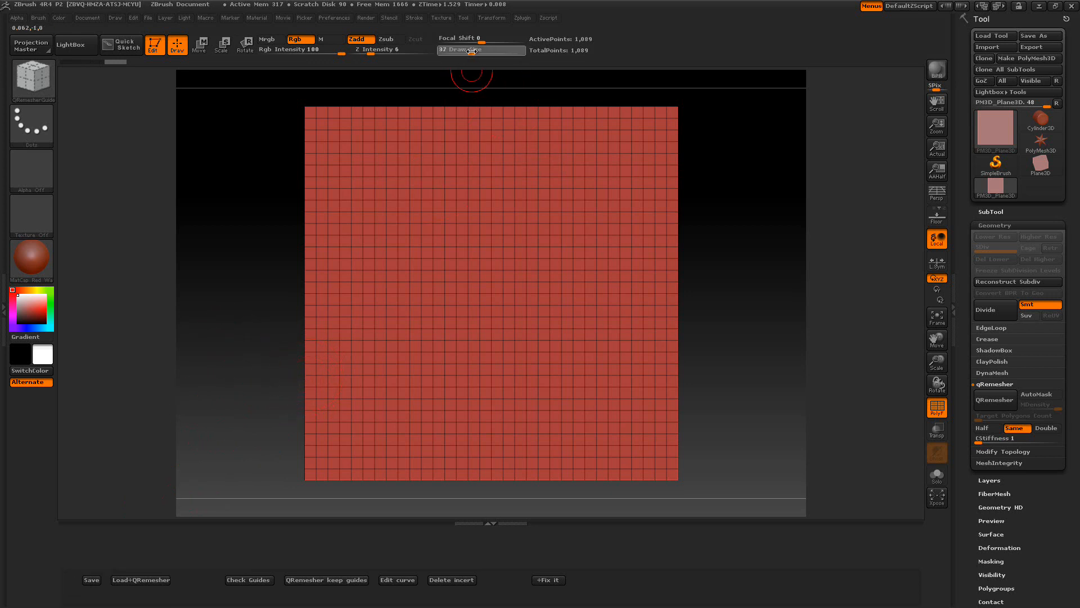
mouse_move(375, 216)
left_mouse_down()
mouse_move(446, 186)
mouse_move(503, 209)
mouse_move(521, 276)
mouse_move(509, 315)
mouse_move(575, 392)
mouse_move(613, 395)
left_mouse_up()
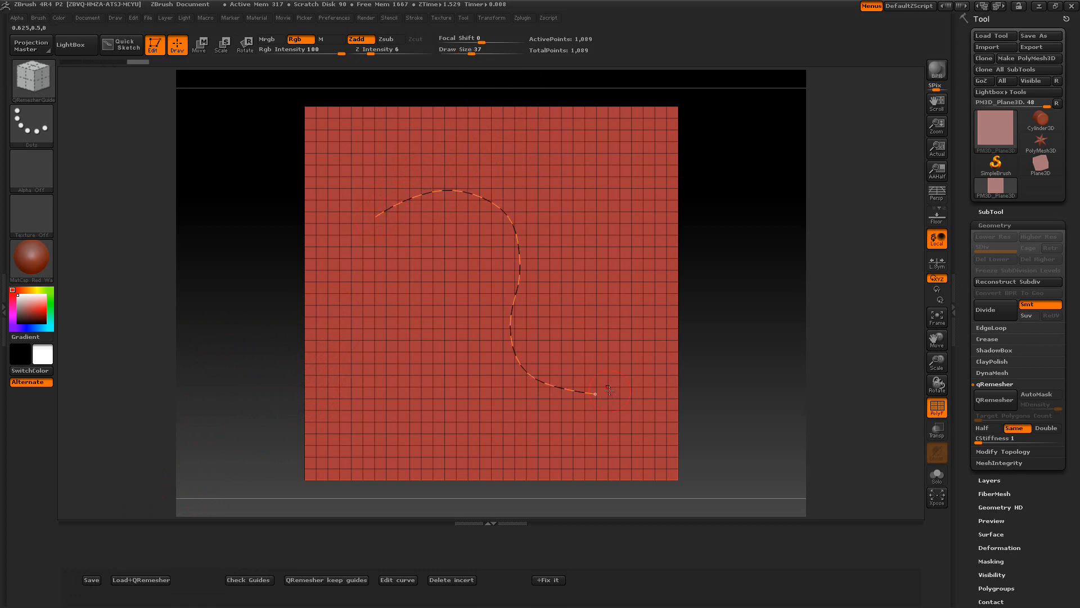
left_click(995, 400)
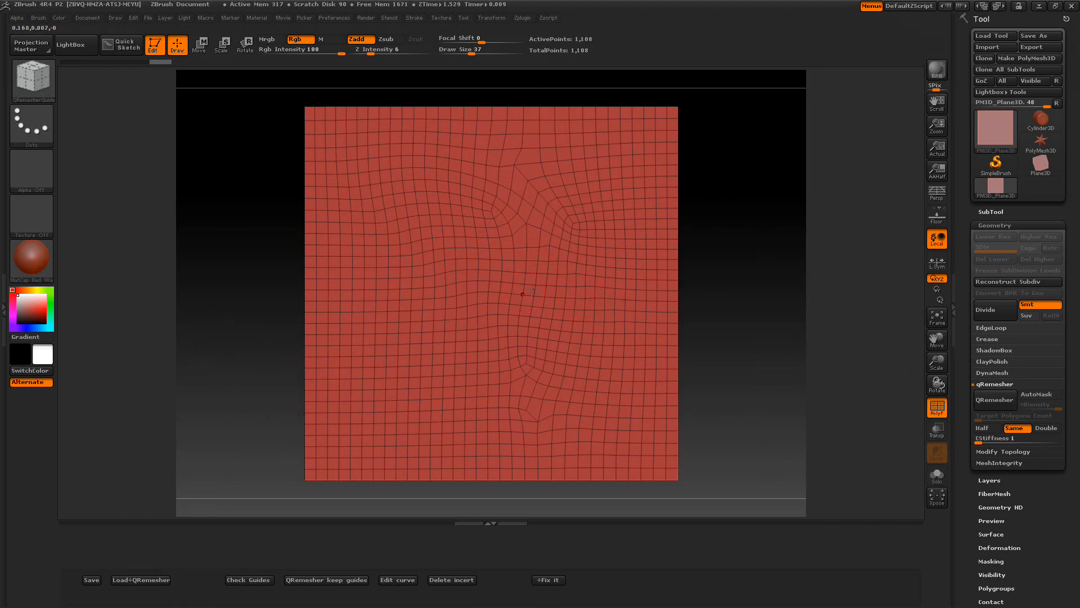
Restore the S-shaped guide with Check Guides and remesh the plane with CStiffness 56, keeping the guides
left_click(238, 581)
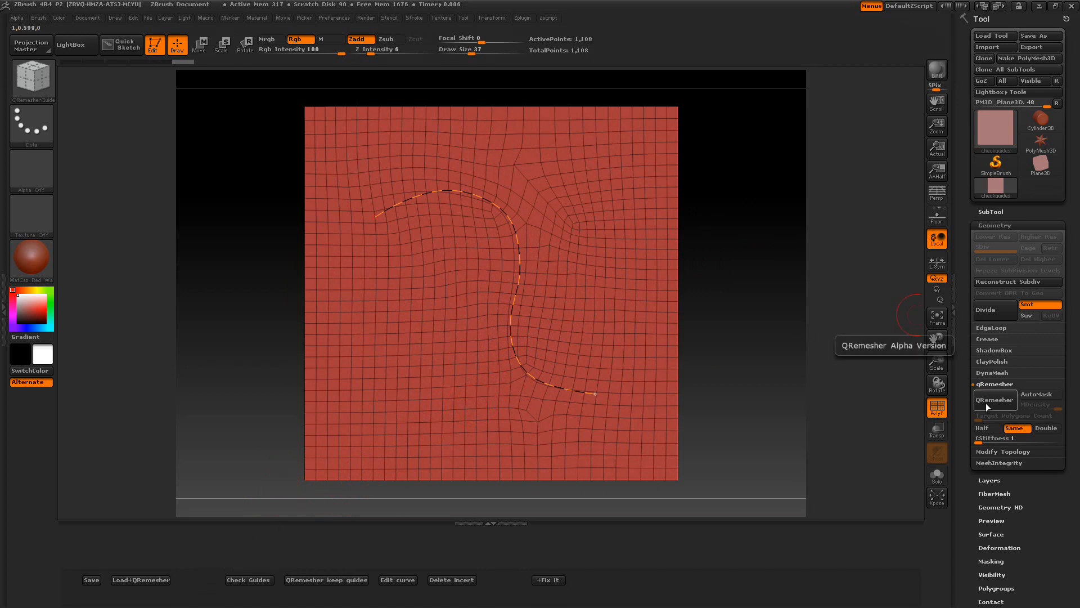
left_click(313, 580)
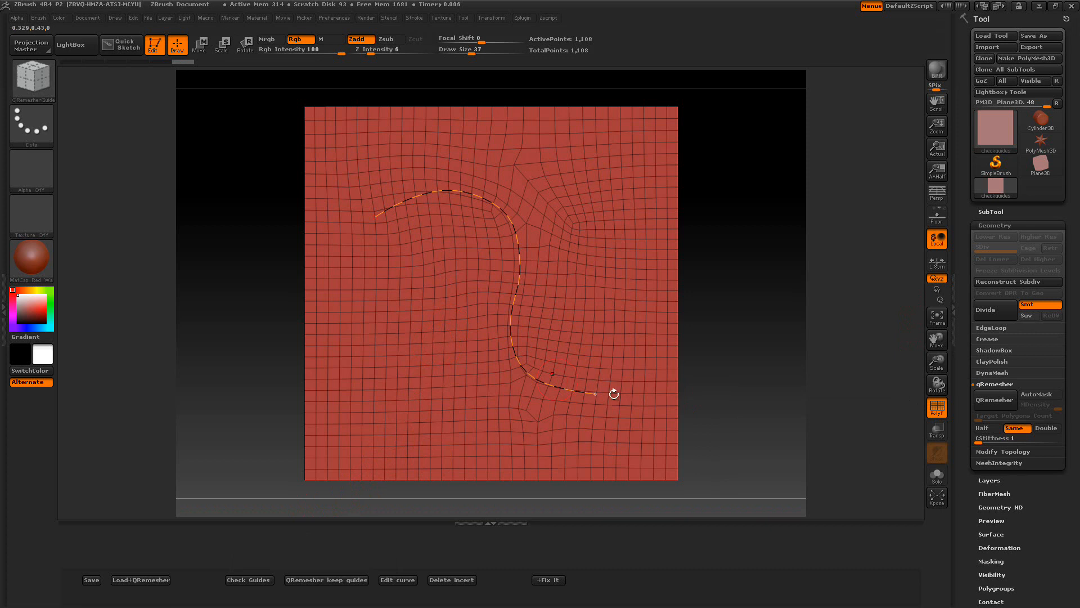
left_click(1004, 439)
left_click_drag(1005, 440, 1038, 441)
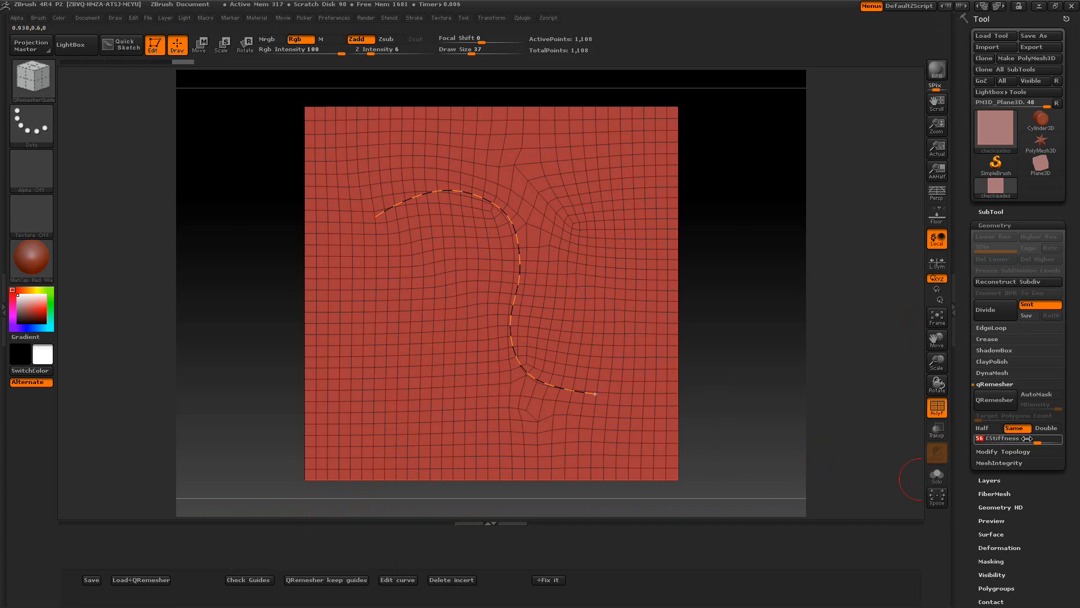
left_click(322, 580)
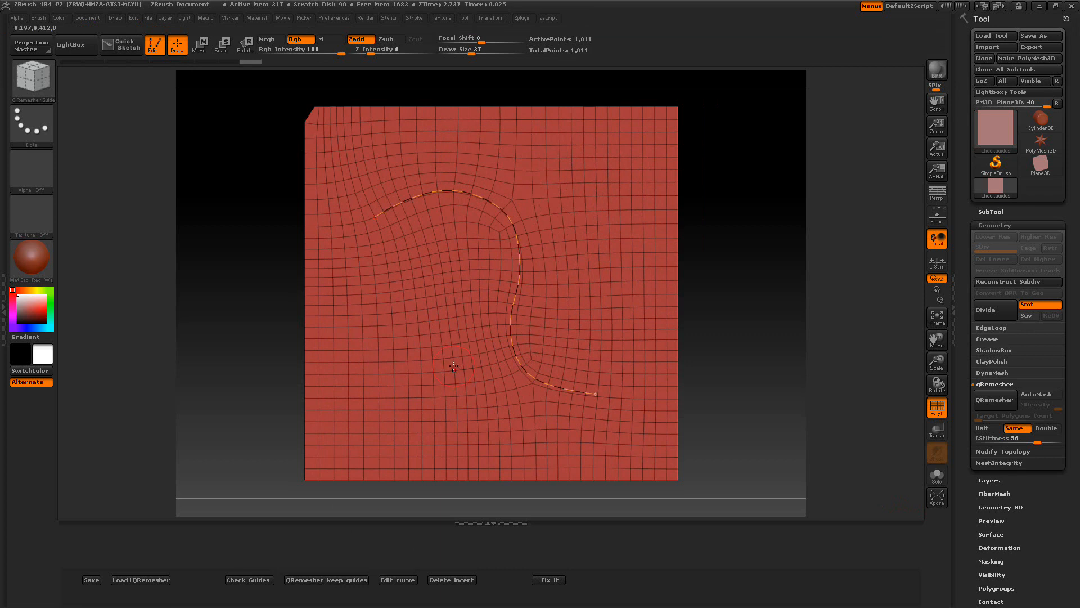
key("bracketright")
key("bracketright")
key("bracketright")
key("bracketleft")
key("bracketleft")
key("bracketleft")
Remove the S-shaped guide curve from the plane and remesh the surface without it
left_click(354, 257)
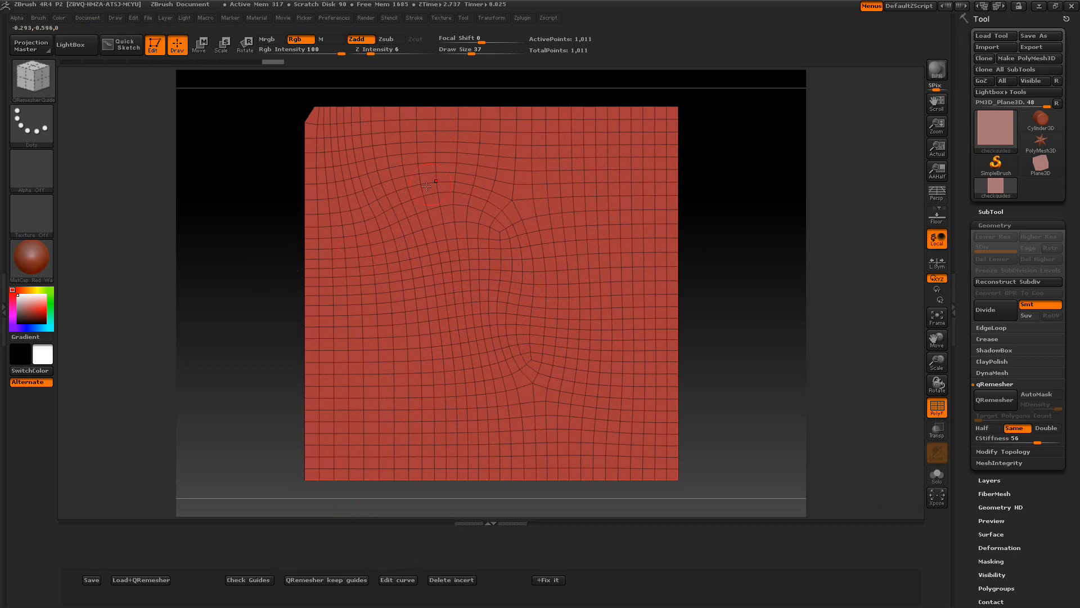
left_click(306, 581)
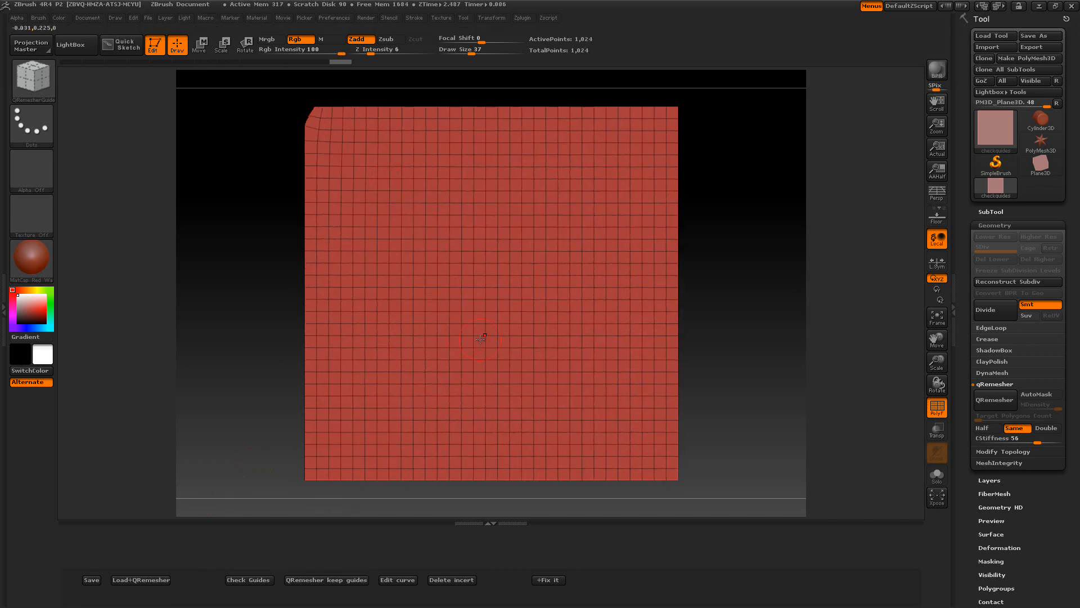
With CStiffness at 87, draw a large arched guide continuing into a U-shaped bend, and remesh keeping the guides
left_click_drag(1044, 441, 1052, 440)
mouse_move(468, 378)
left_mouse_down()
mouse_move(393, 280)
mouse_move(444, 193)
mouse_move(552, 239)
mouse_move(561, 344)
left_mouse_up()
mouse_move(551, 401)
left_mouse_down()
mouse_move(625, 374)
mouse_move(641, 216)
mouse_move(653, 204)
left_mouse_up()
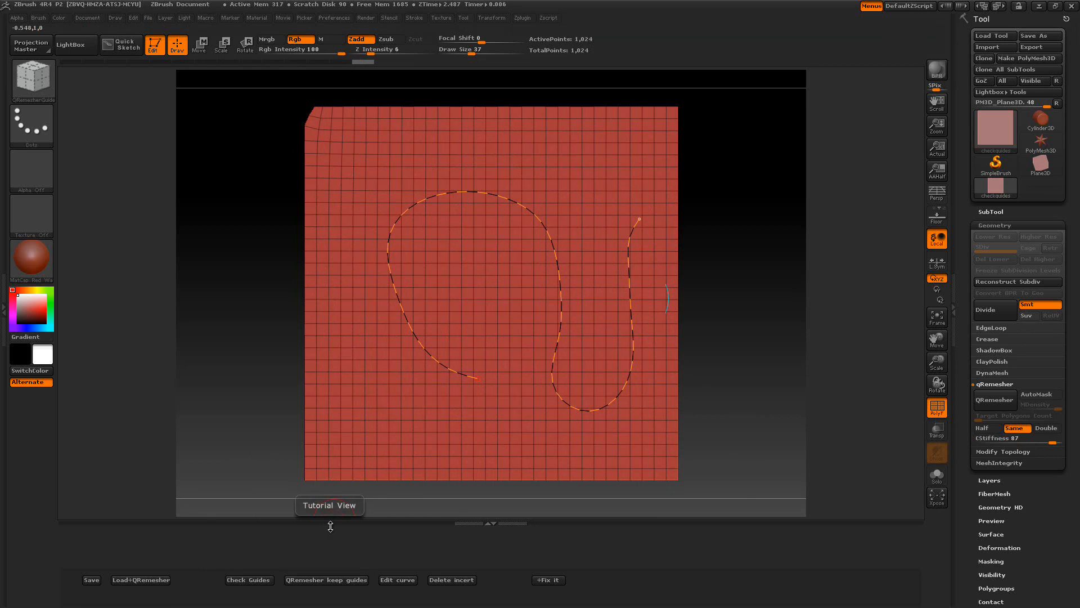
left_click(326, 580)
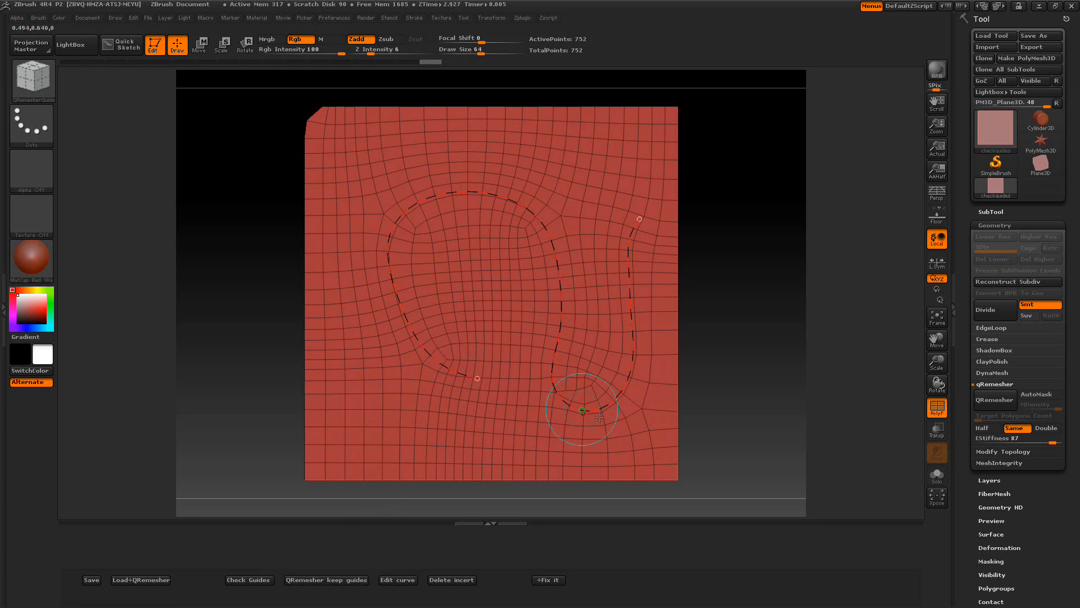
Repeat the guide-keeping remesh several times on the arched and U-shaped guide at the same CStiffness
left_click(315, 580)
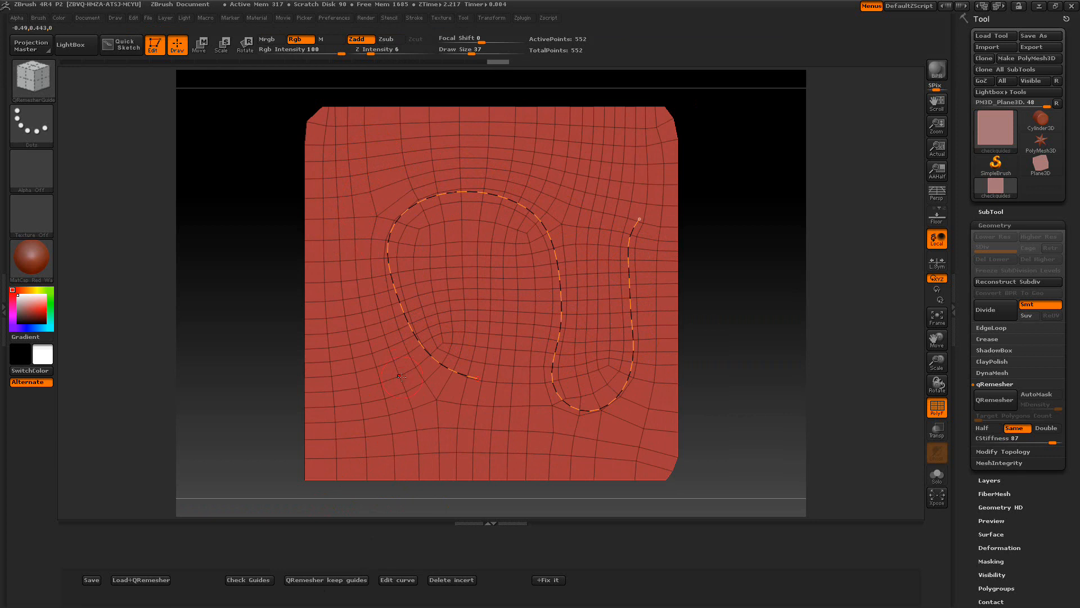
left_click(335, 581)
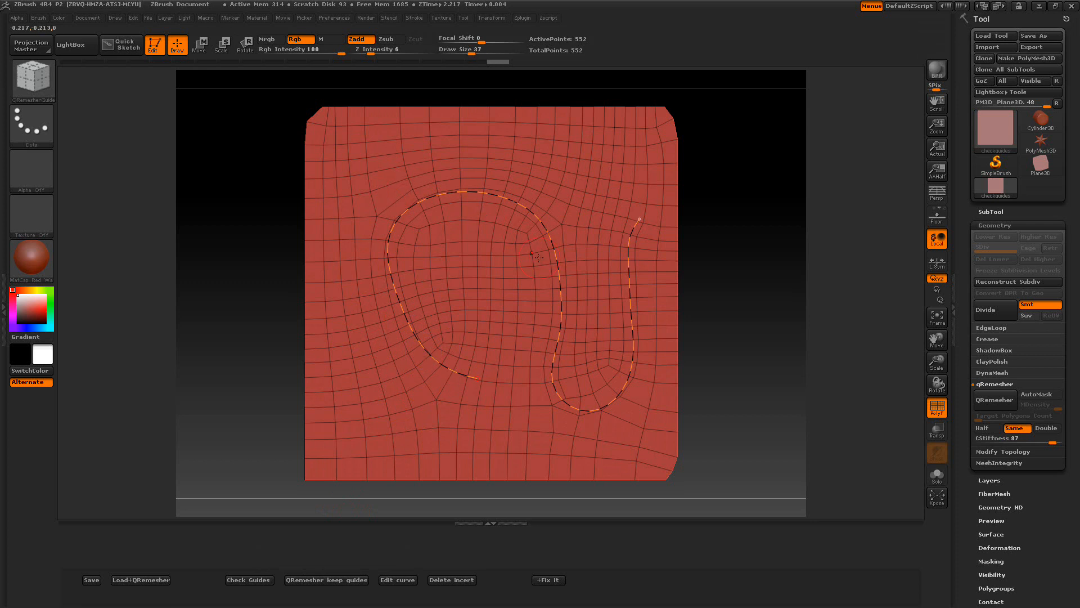
left_click(305, 579)
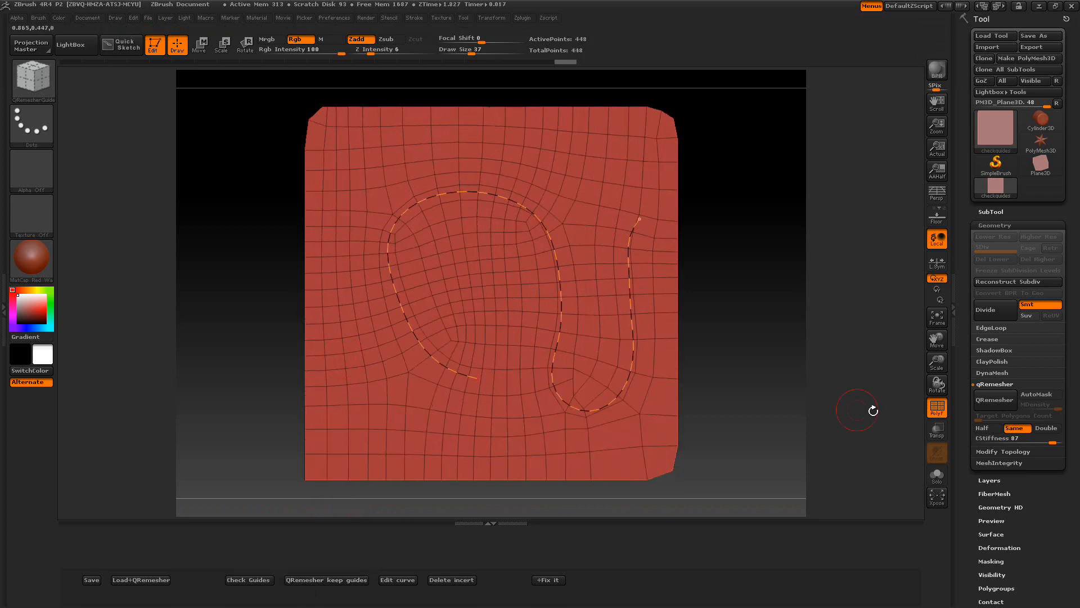
Raise CStiffness to 100 and remesh the plane once more, keeping the guides
left_click_drag(1046, 438, 1062, 439)
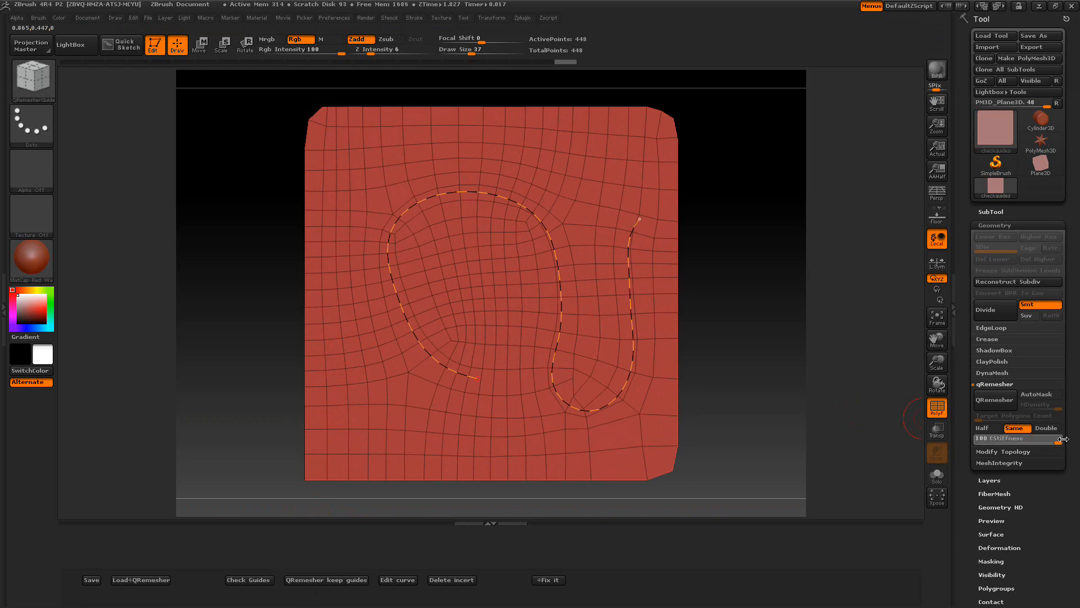
left_click(326, 581)
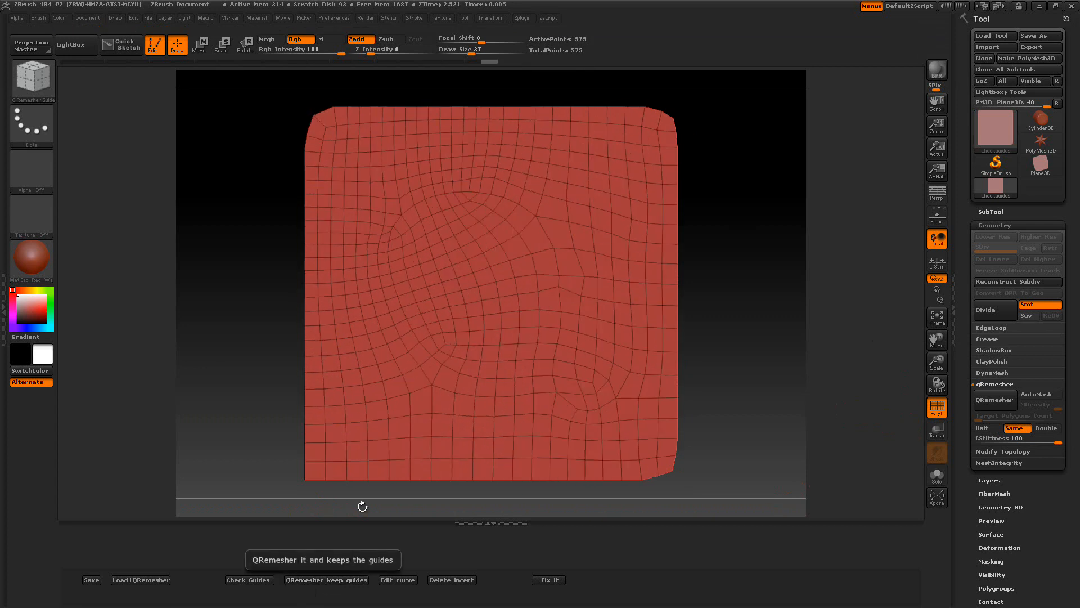
Remesh the plane repeatedly at CStiffness 100 while keeping the arched and U-shaped guide, applying +Fix it in between
left_click(325, 579)
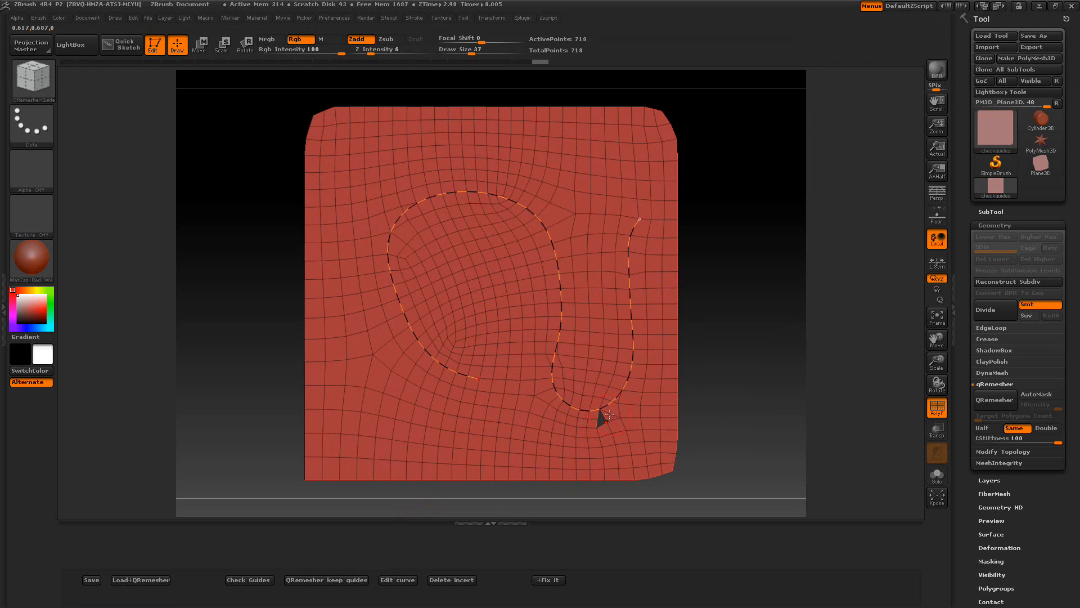
left_click(546, 580)
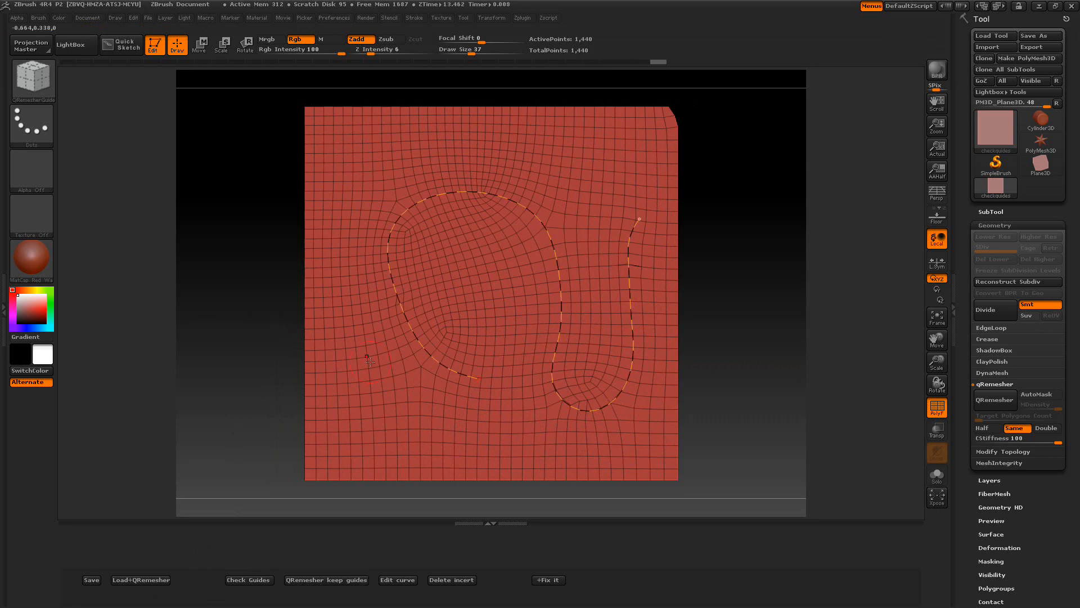
left_click(346, 580)
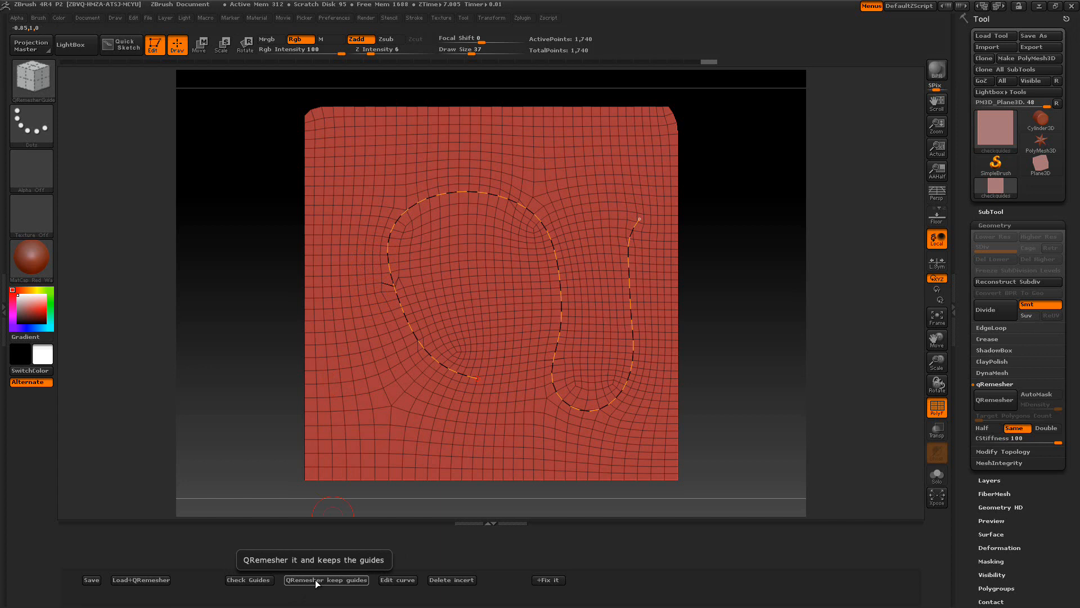
Clear the arched and U-shaped guide from the plane and remesh the surface without it
left_click(558, 585)
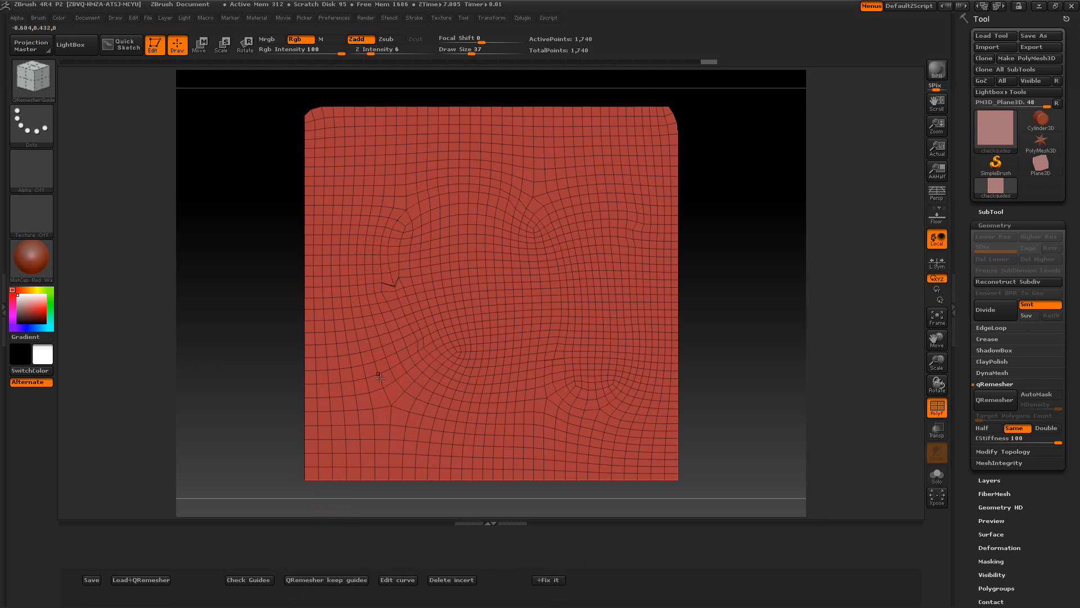
left_click(343, 577)
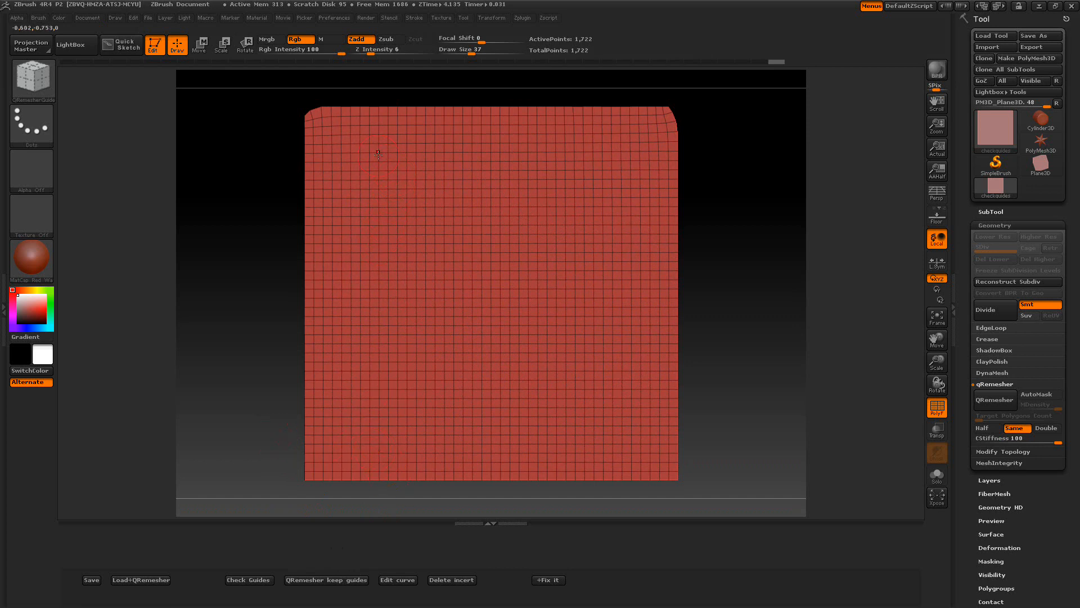
Draw an S-shaped guide on the plane's left side, a long descending guide in the middle, and a curved guide on the right
mouse_move(349, 168)
left_mouse_down()
mouse_move(386, 229)
mouse_move(479, 272)
mouse_move(485, 297)
mouse_move(422, 371)
left_mouse_up()
left_click_drag(351, 378, 349, 379)
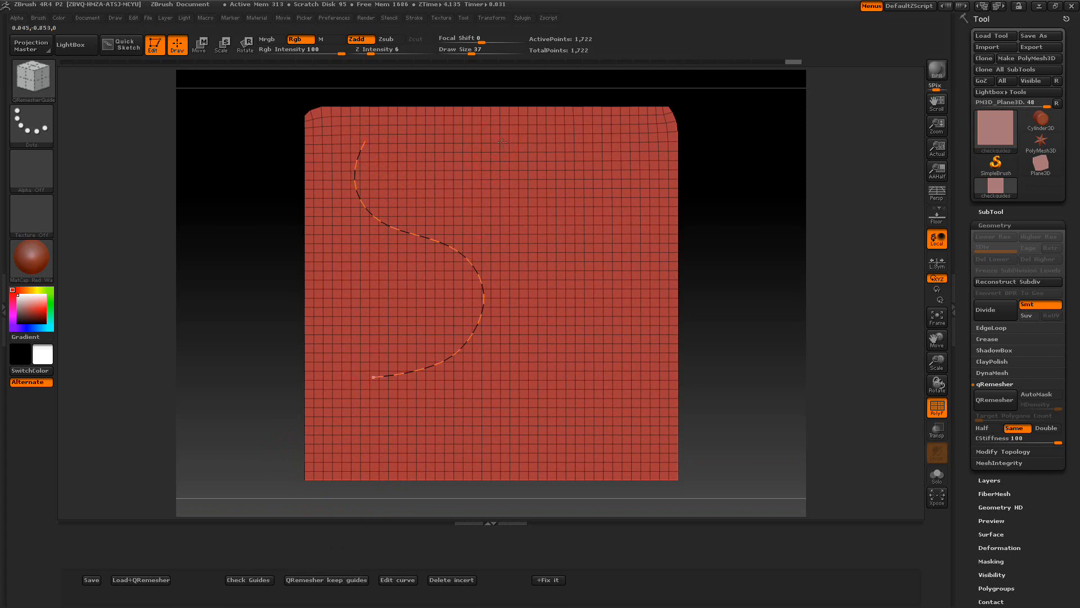
left_click_drag(531, 243, 557, 443)
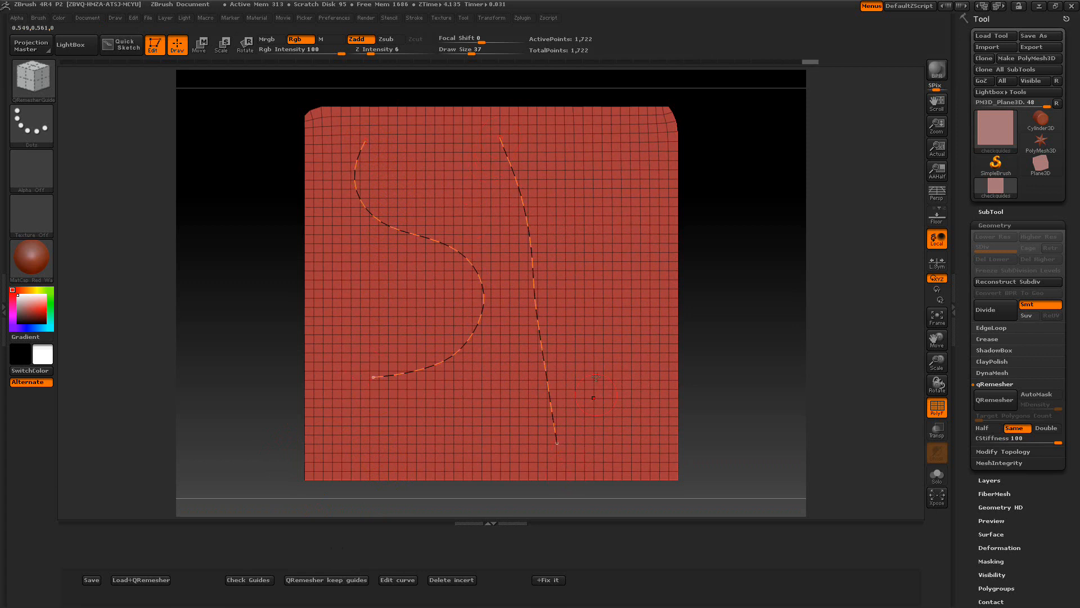
left_click_drag(597, 288, 636, 415)
Add a short branch rising from the middle guide and extend that guide's upper end in a curve to the left
left_click_drag(567, 162, 576, 137)
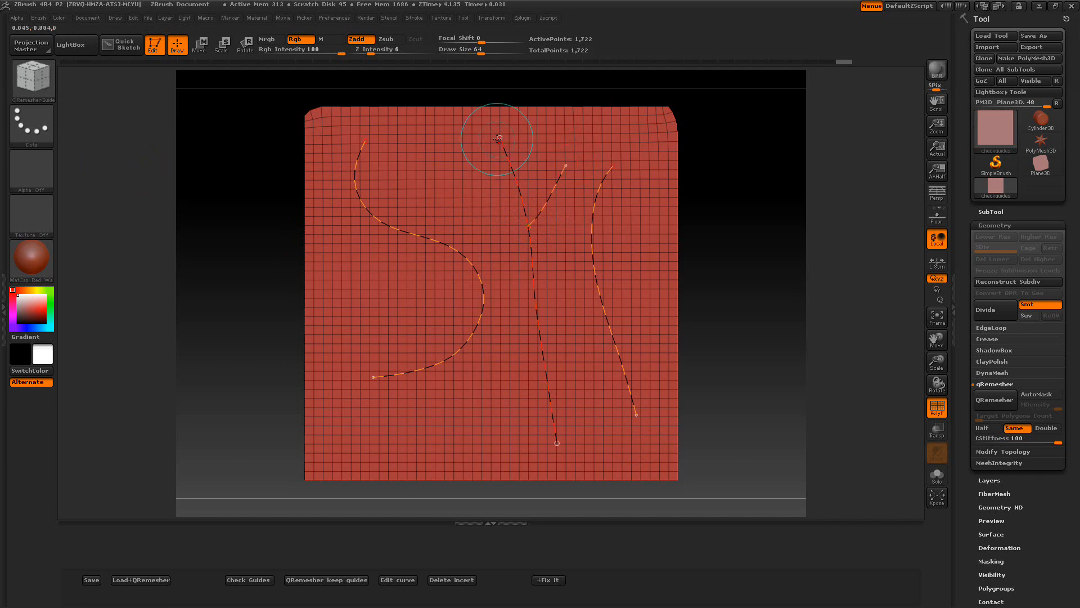
left_click_drag(496, 138, 424, 160)
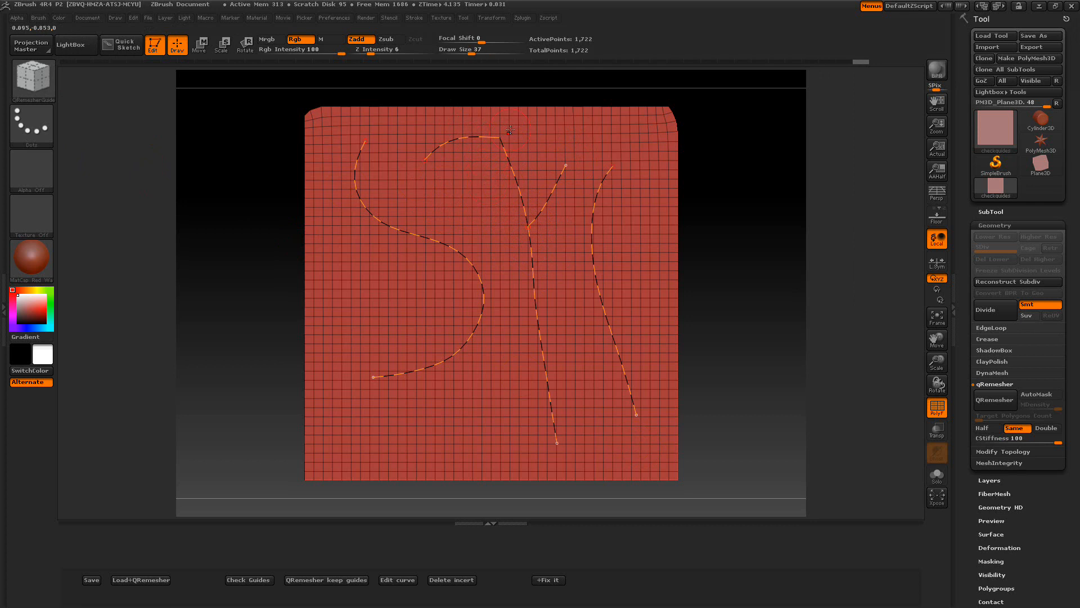
left_click(473, 135)
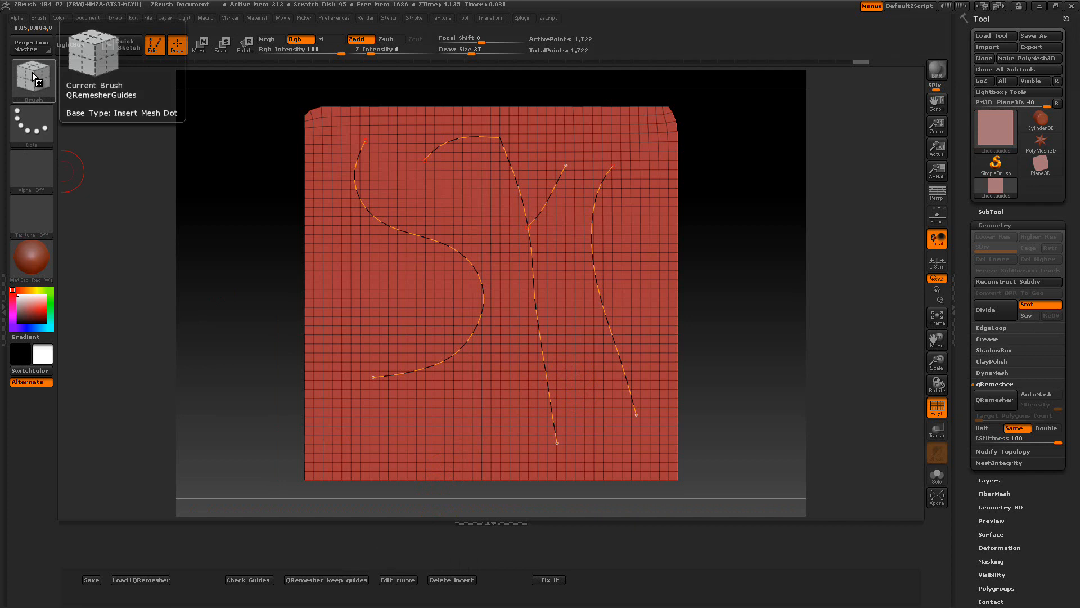
Toggle curve editing on and off to swap between the QRemesherGuides and QRemesher-Edit brushes
left_click(398, 581)
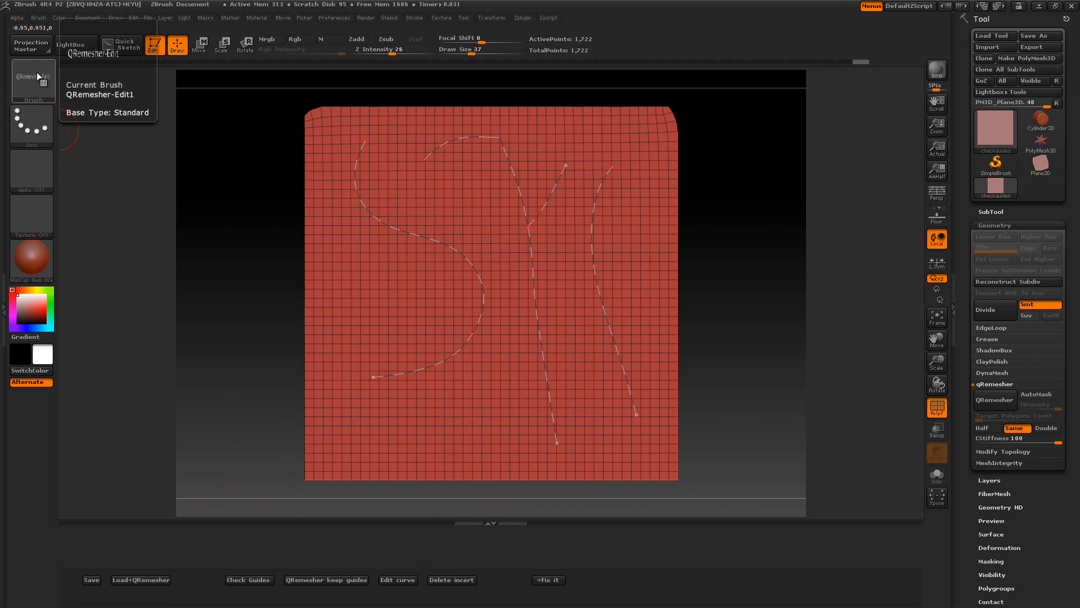
left_click(388, 579)
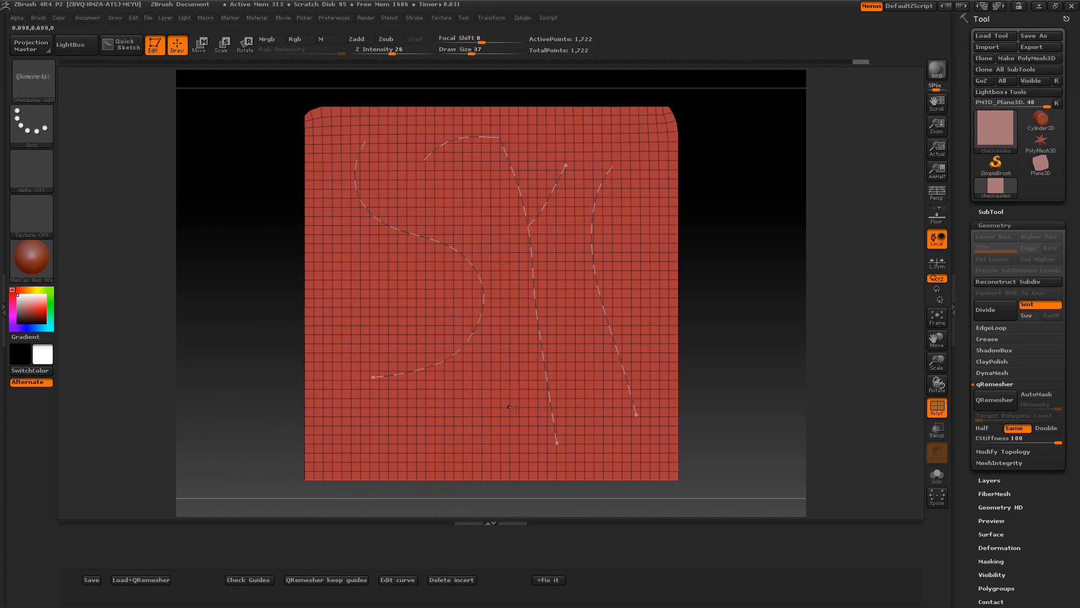
left_click(396, 580)
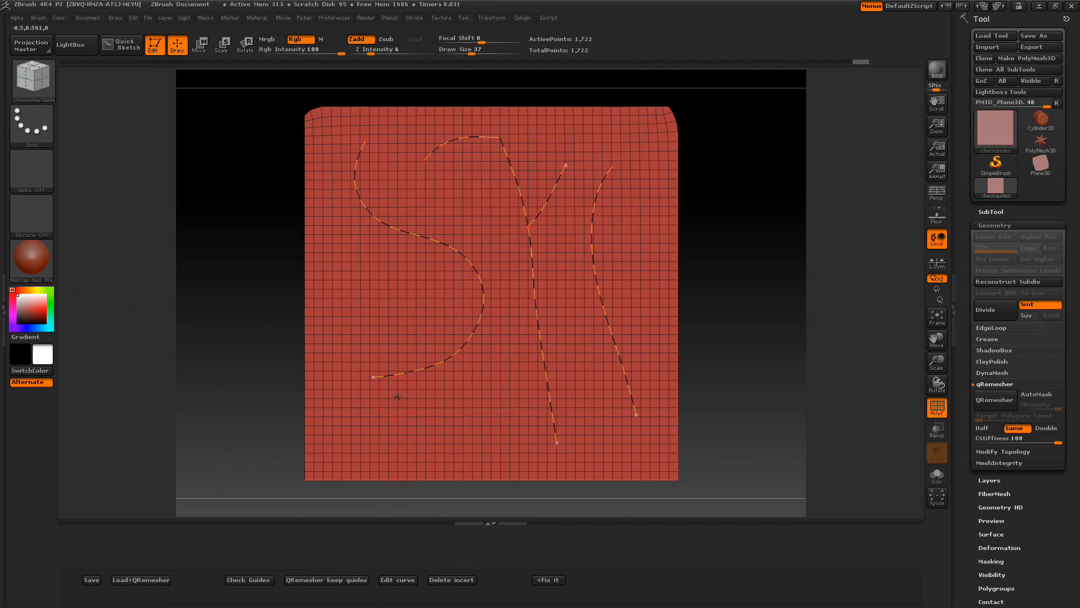
In curve editing mode, reshape the S-shaped guide, the middle guide and the short branch by pulling their ends outward
left_click(408, 582)
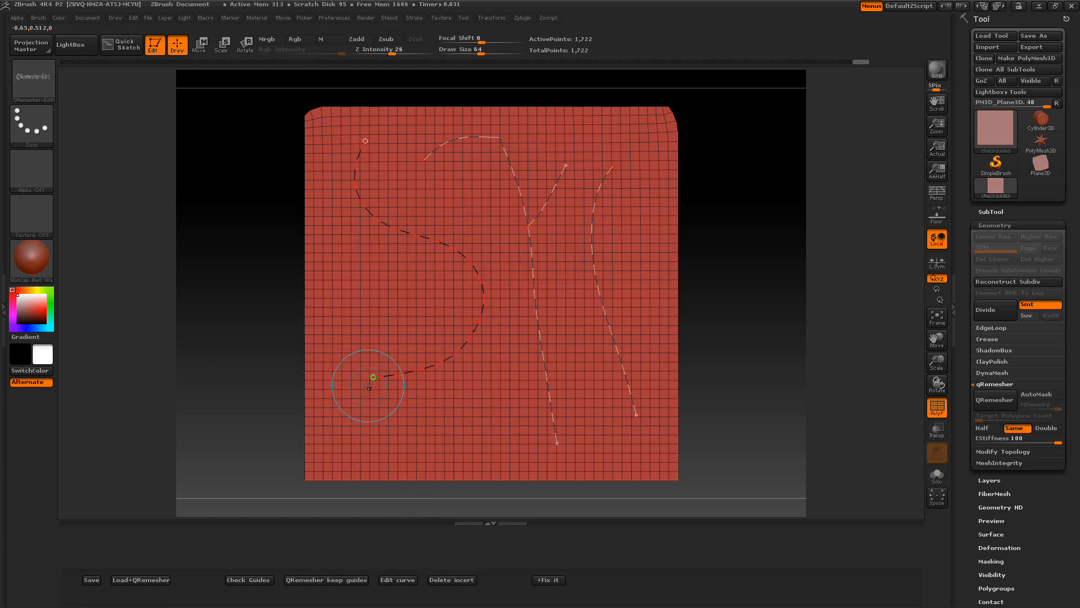
left_click_drag(371, 378, 353, 458)
mouse_move(362, 188)
left_mouse_down()
mouse_move(346, 174)
mouse_move(341, 128)
left_mouse_up()
left_click_drag(425, 161, 400, 143)
left_click_drag(568, 164, 613, 132)
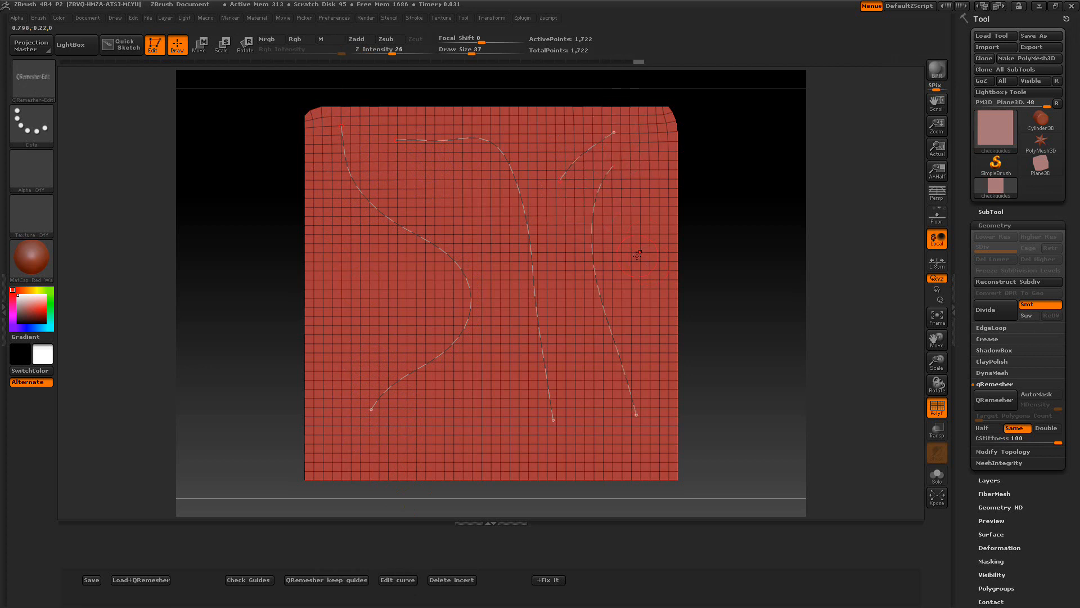
Return to the QRemesherGuides brush and extend the S-shaped guide's lower end with a U-shaped bend
left_click(404, 582)
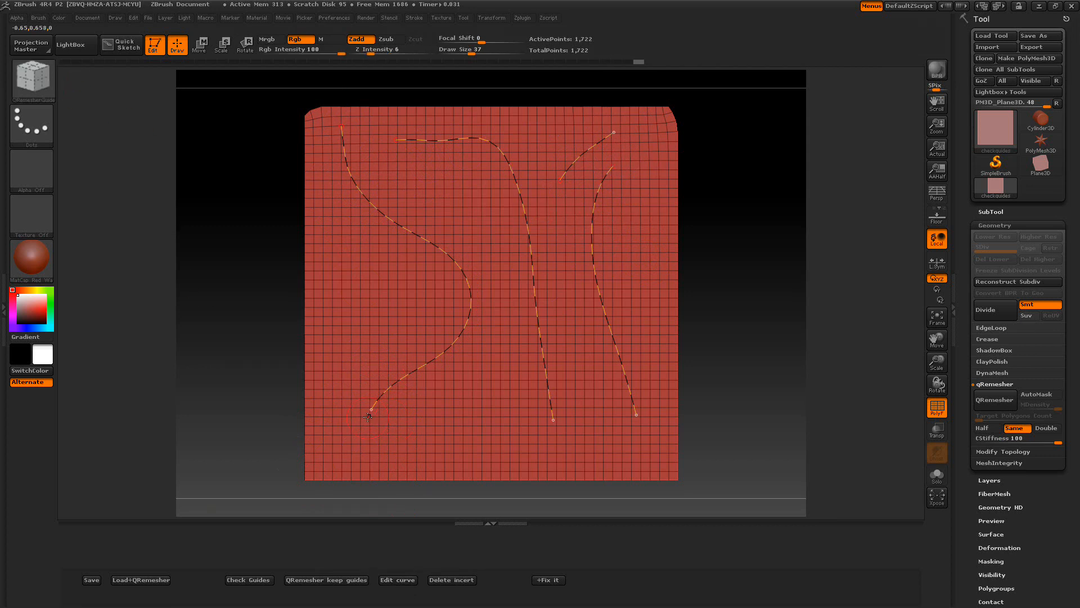
mouse_move(377, 434)
left_mouse_down()
mouse_move(430, 453)
mouse_move(478, 419)
mouse_move(484, 399)
left_mouse_up()
Delete the middle guide with a stroke across it and undo the deletion
left_click(552, 420)
mouse_move(548, 393)
left_mouse_down("alt")
mouse_move(543, 362)
mouse_move(582, 398)
left_mouse_up("alt")
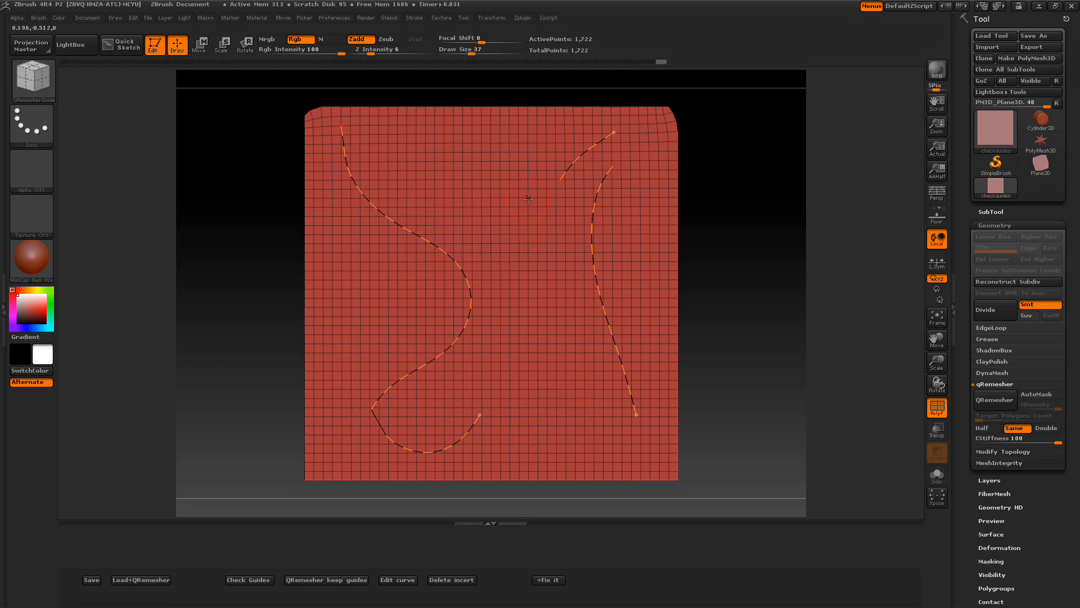
key("ctrl+z")
Shorten the middle guide progressively from its upper end until only its lower part is left
left_click(395, 141)
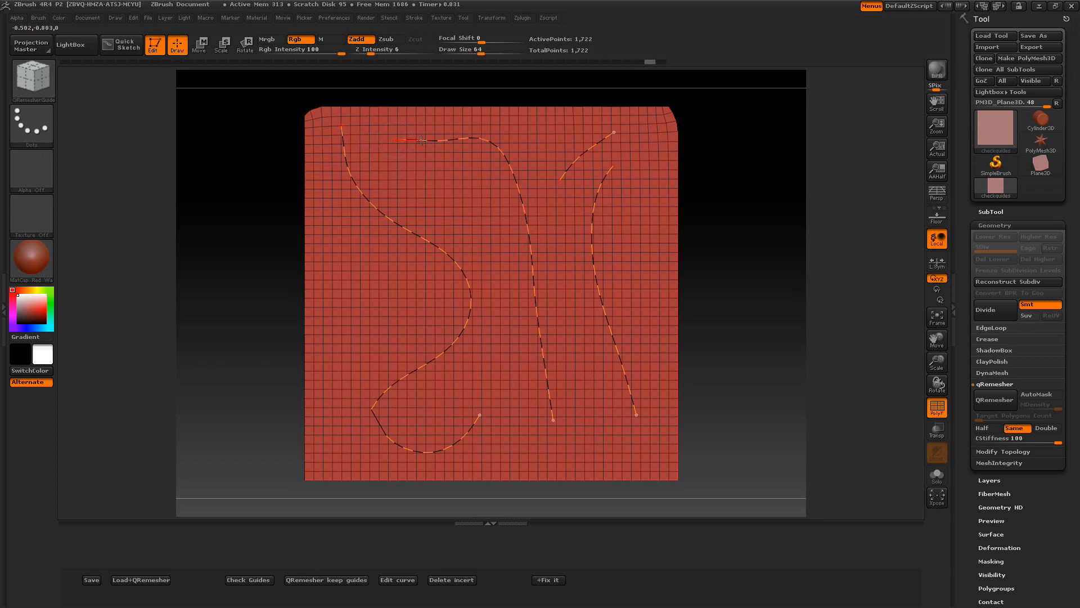
left_click_drag(448, 140, 468, 140)
left_click(443, 140)
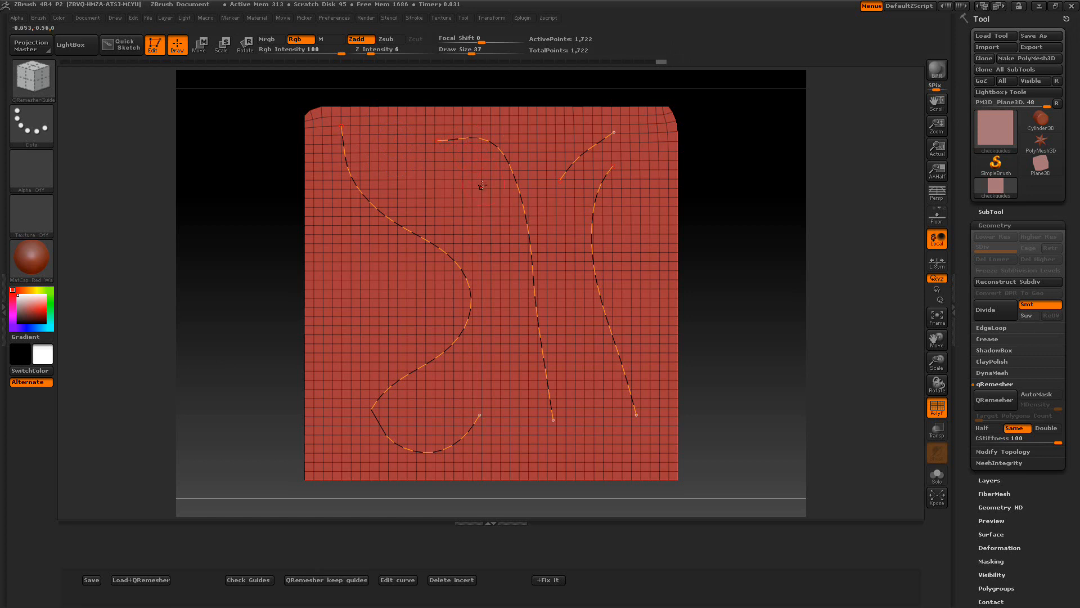
left_click(438, 143)
left_click_drag(472, 136, 518, 163)
left_click(532, 271)
left_click_drag(537, 317, 535, 316, "alt")
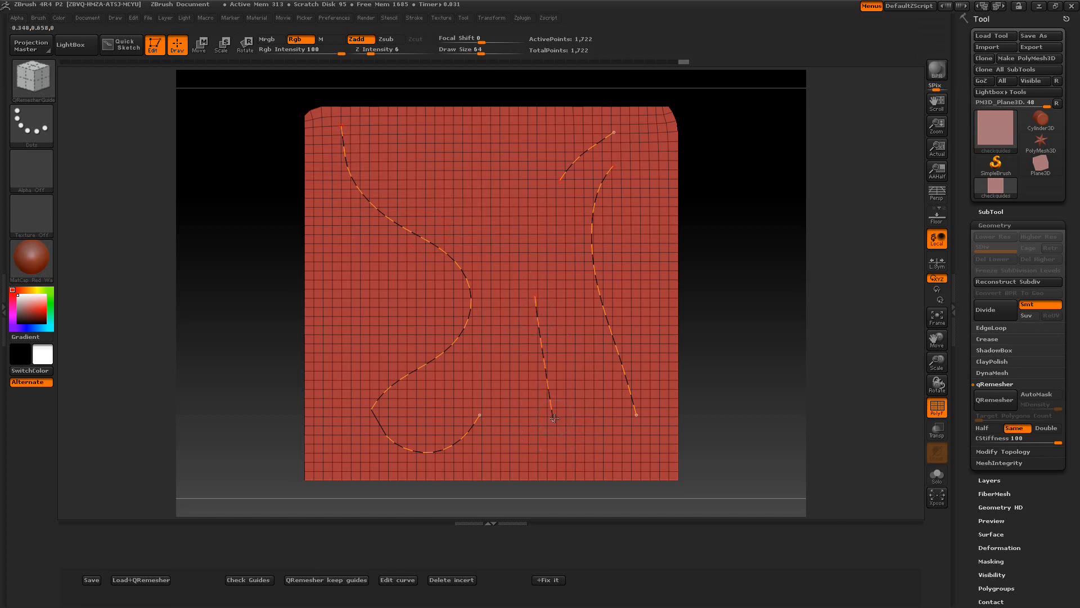
Delete the remaining piece of the middle guide and clear all the other guides from the plane
left_click(550, 364, "alt")
left_click(995, 224)
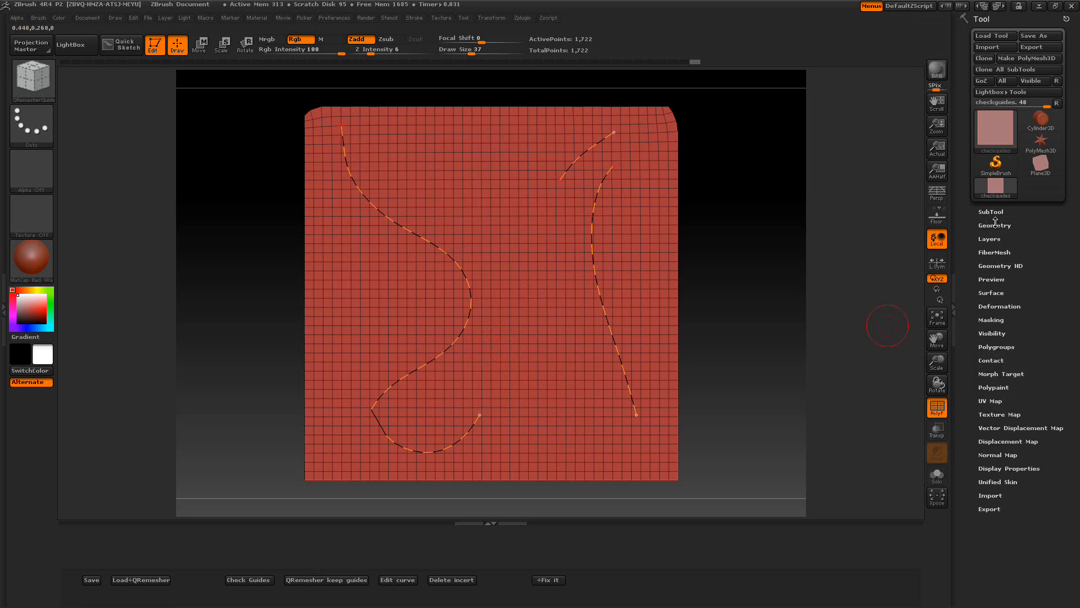
left_click(510, 234)
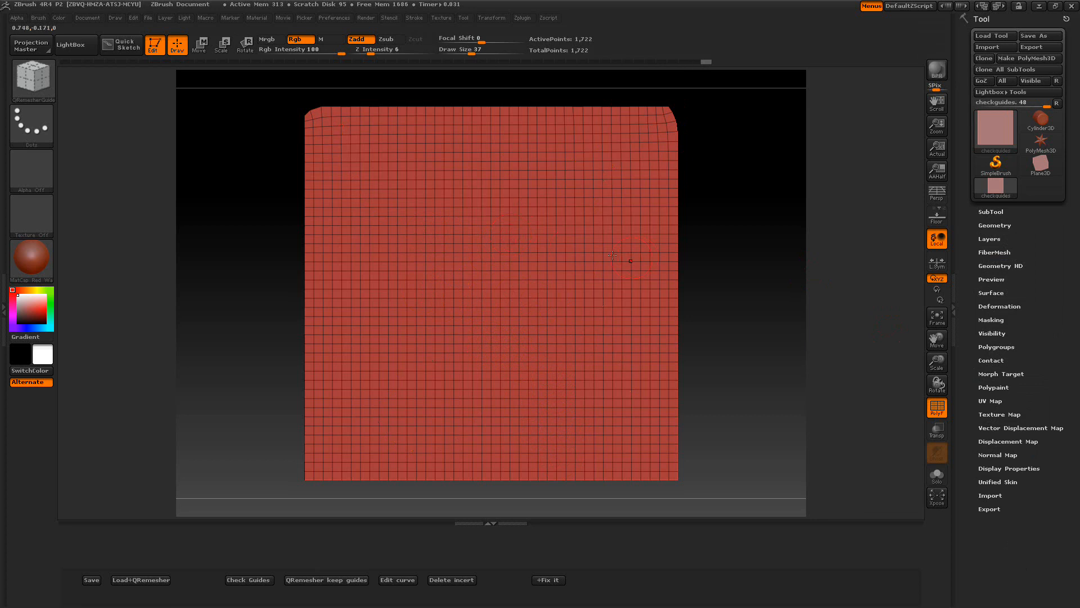
Choose the InsertCylinder brush and insert a cylinder through the plane, slightly above and left of its centre
left_click(30, 79)
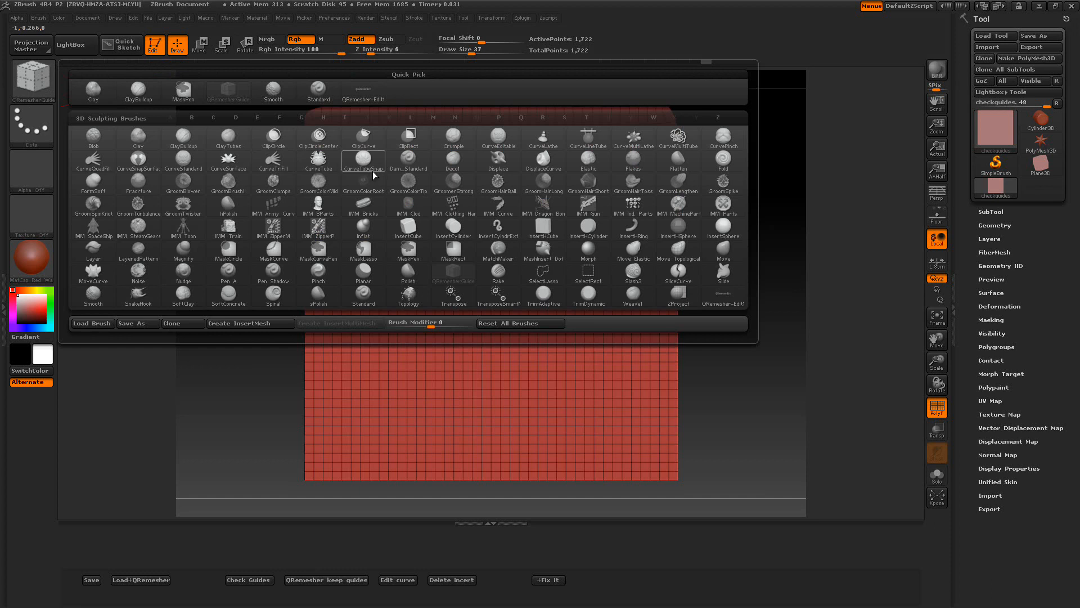
mouse_move(372, 172)
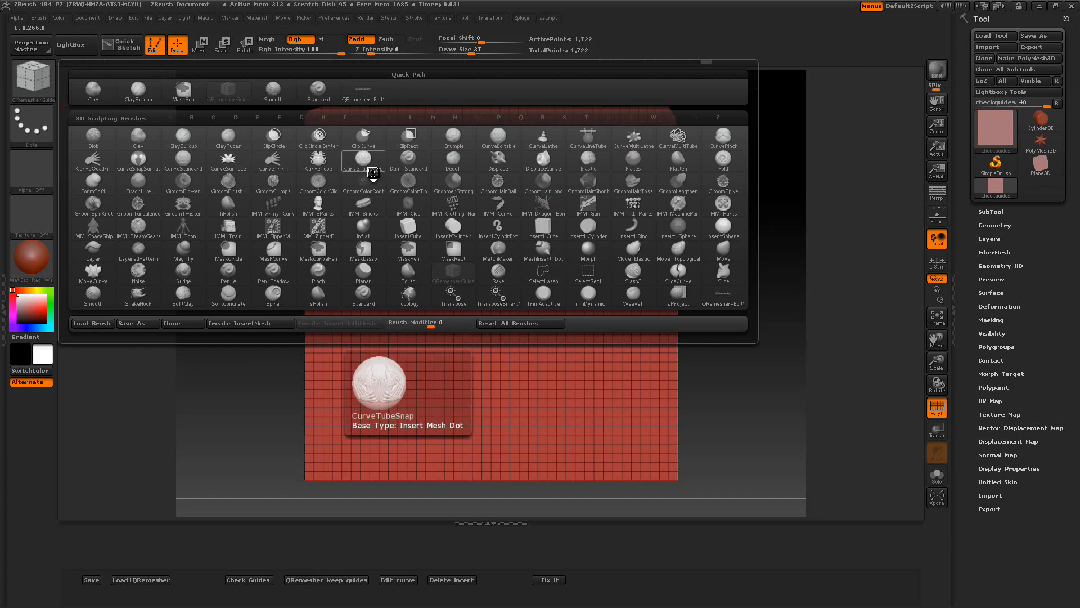
left_click(345, 117)
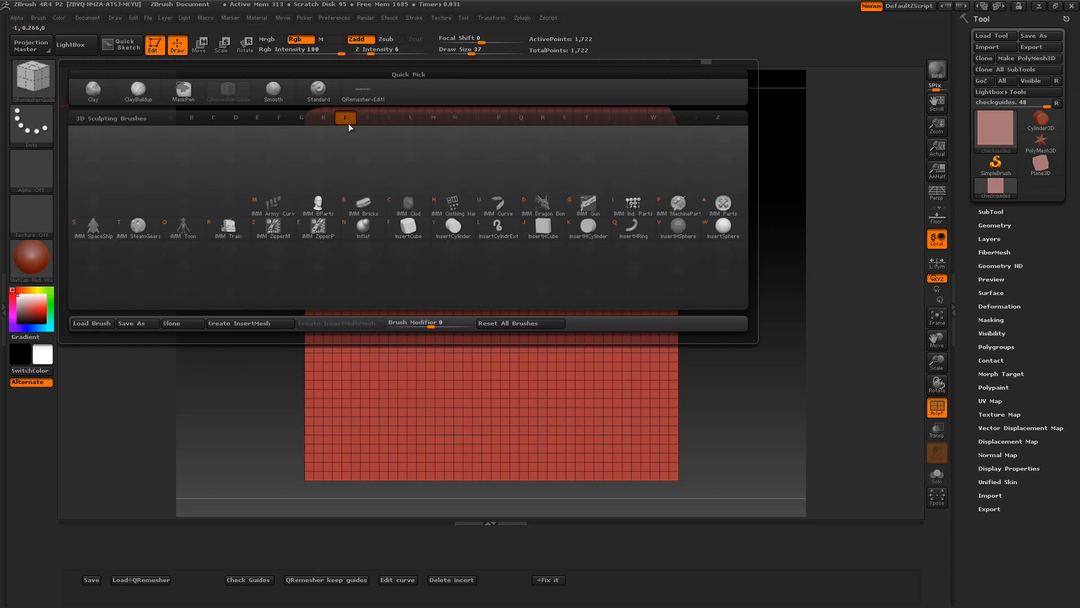
left_click(456, 224)
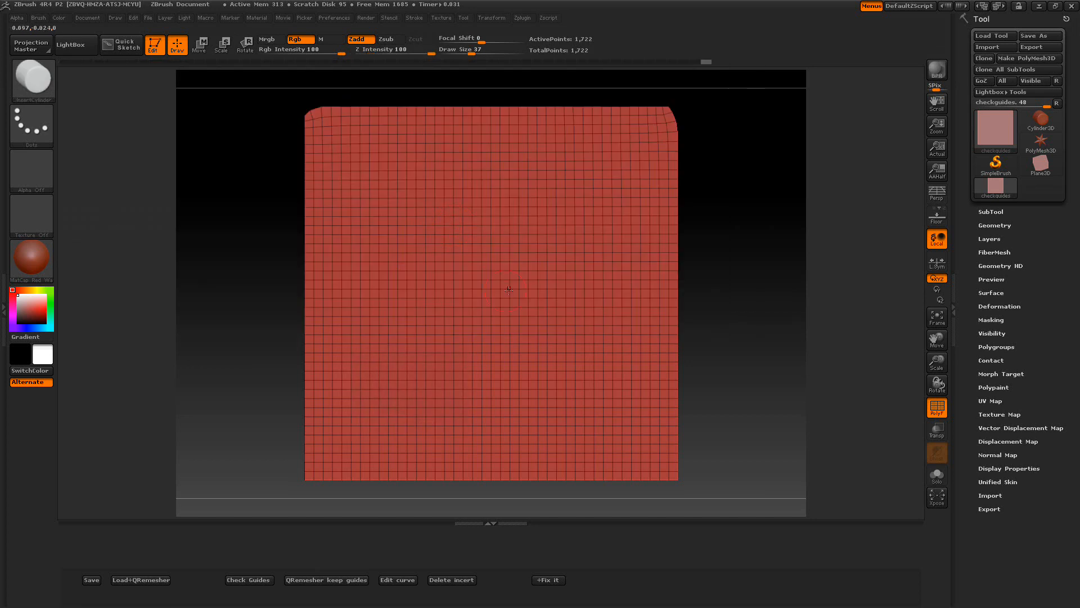
left_click_drag(454, 245, 457, 302)
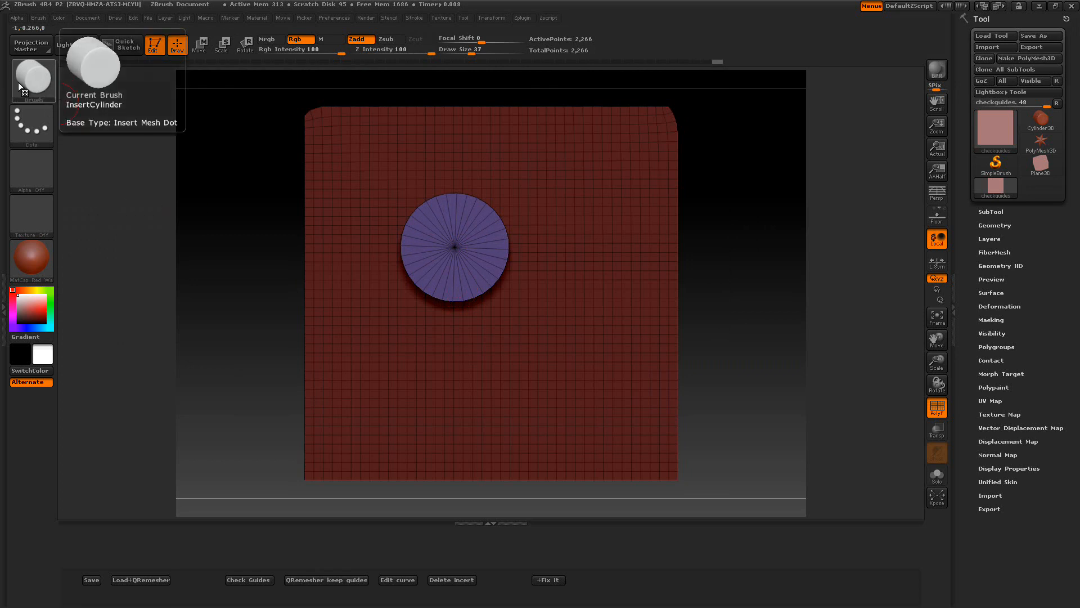
In curve editing mode, draw a guide around the side of the cylinder and pull its end farther along the wall
left_click(398, 579)
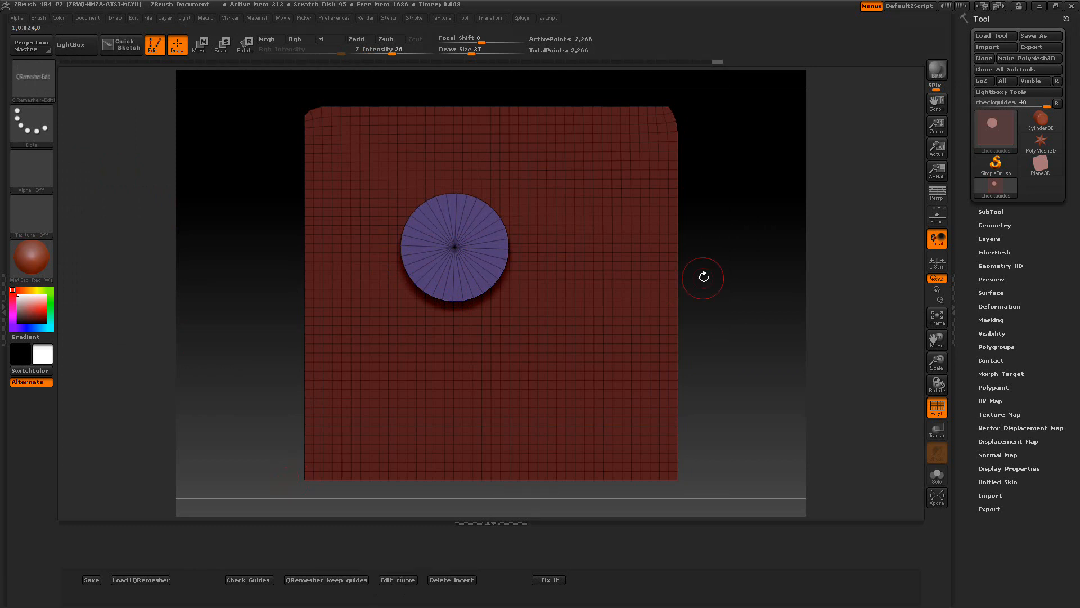
left_click_drag(735, 282, 570, 246)
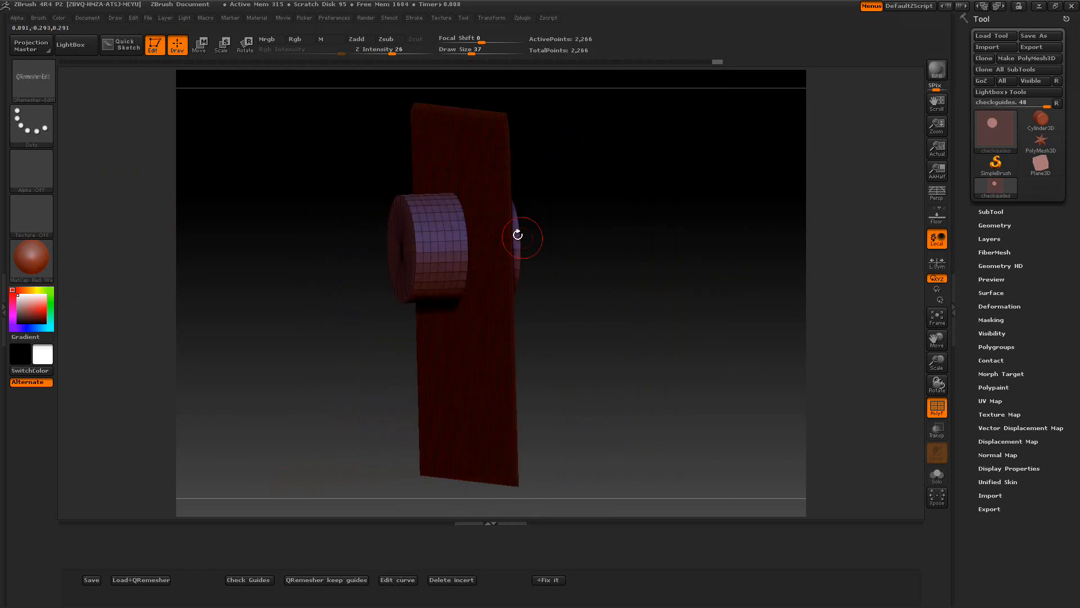
left_click_drag(668, 292, 607, 281)
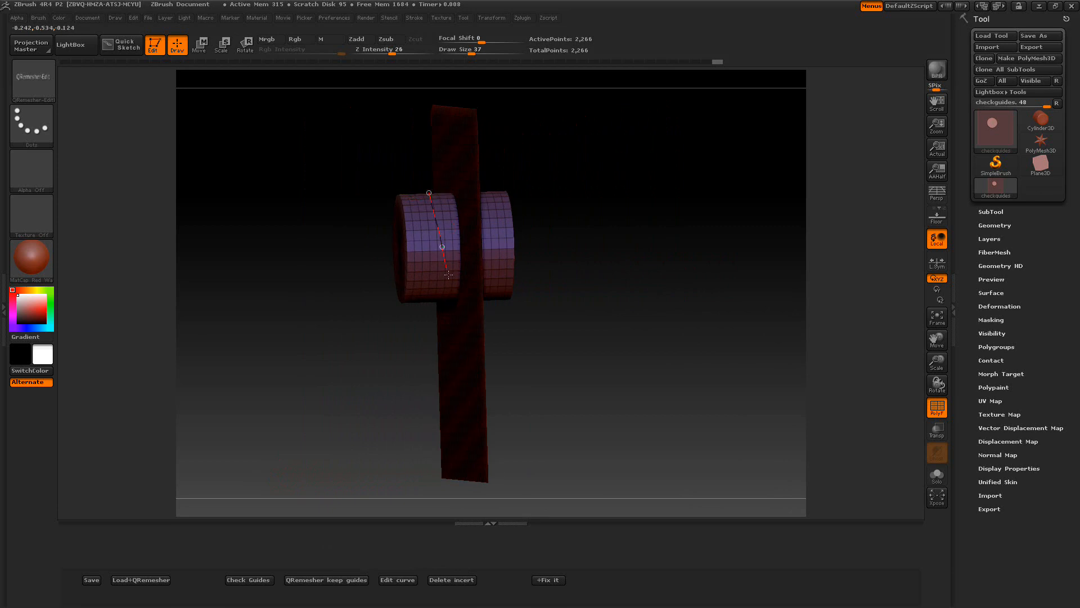
mouse_move(325, 374)
left_mouse_down()
mouse_move(443, 231)
mouse_move(453, 208)
mouse_move(432, 201)
left_mouse_up()
left_click_drag(713, 348, 642, 353)
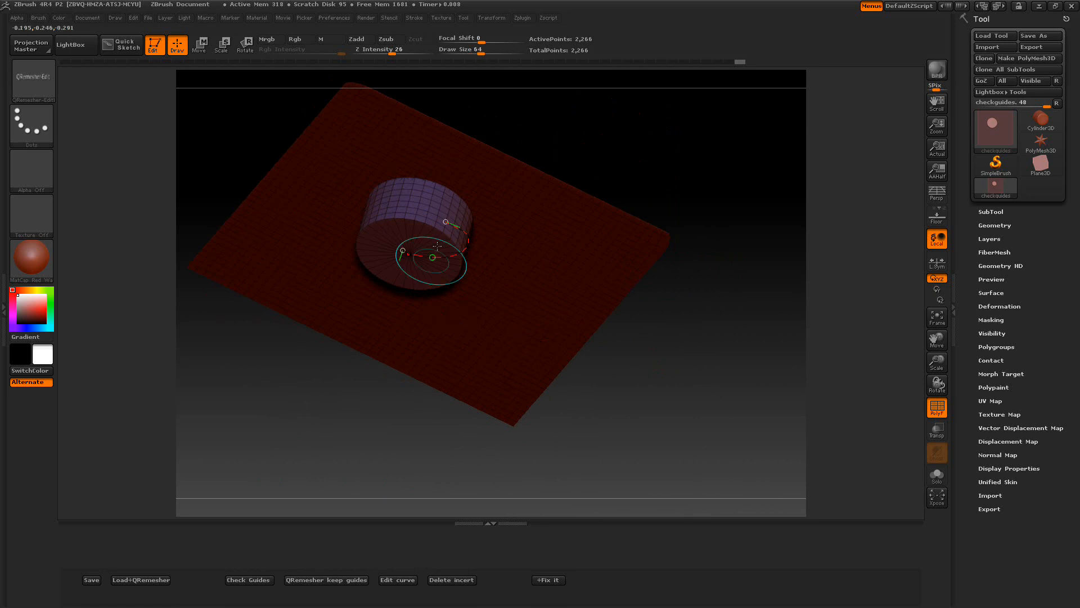
left_click_drag(446, 223, 421, 206)
left_click_drag(670, 369, 630, 399)
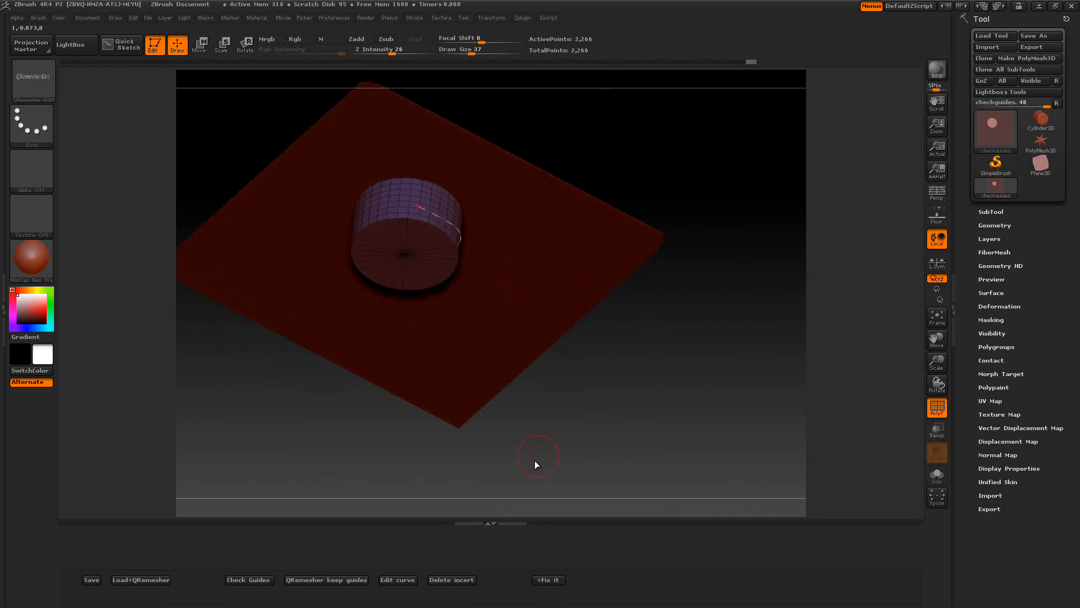
With the QRemesherGuides brush, extend the guide farther around the cylinder's side
left_click(408, 579)
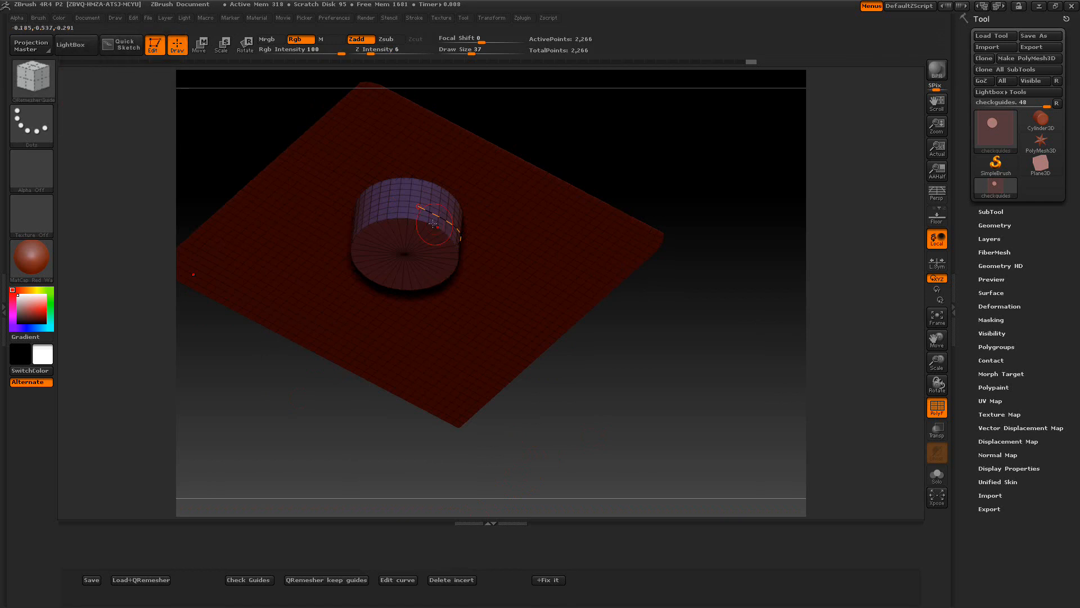
left_click_drag(418, 205, 411, 205)
left_click_drag(711, 345, 747, 336)
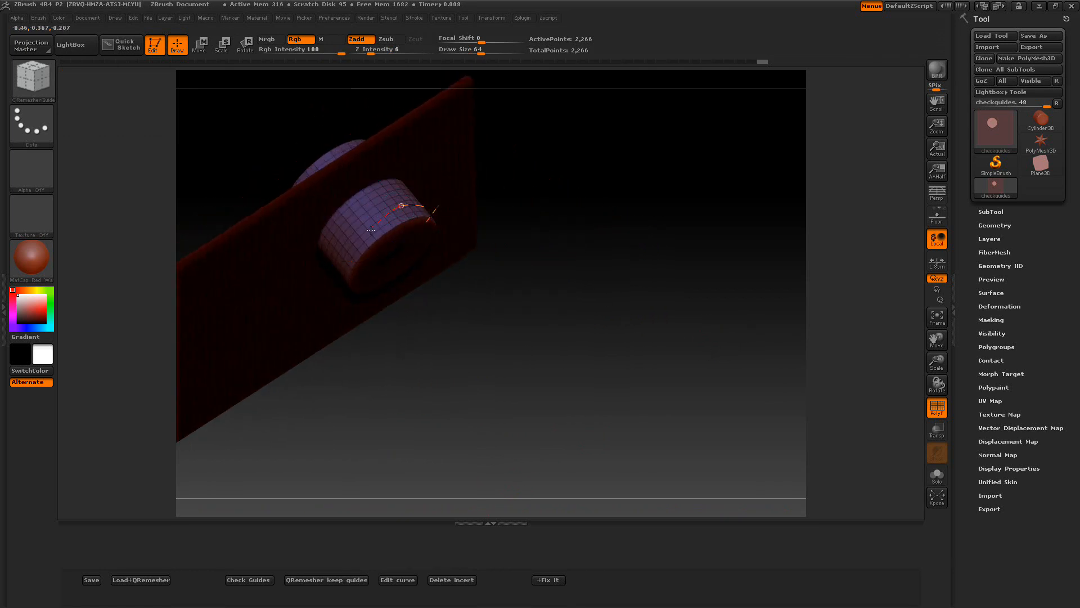
left_click_drag(374, 229, 438, 207)
Clear the guide from the cylinder's side and return from curve editing to the QRemesherGuides brush
left_click(401, 580)
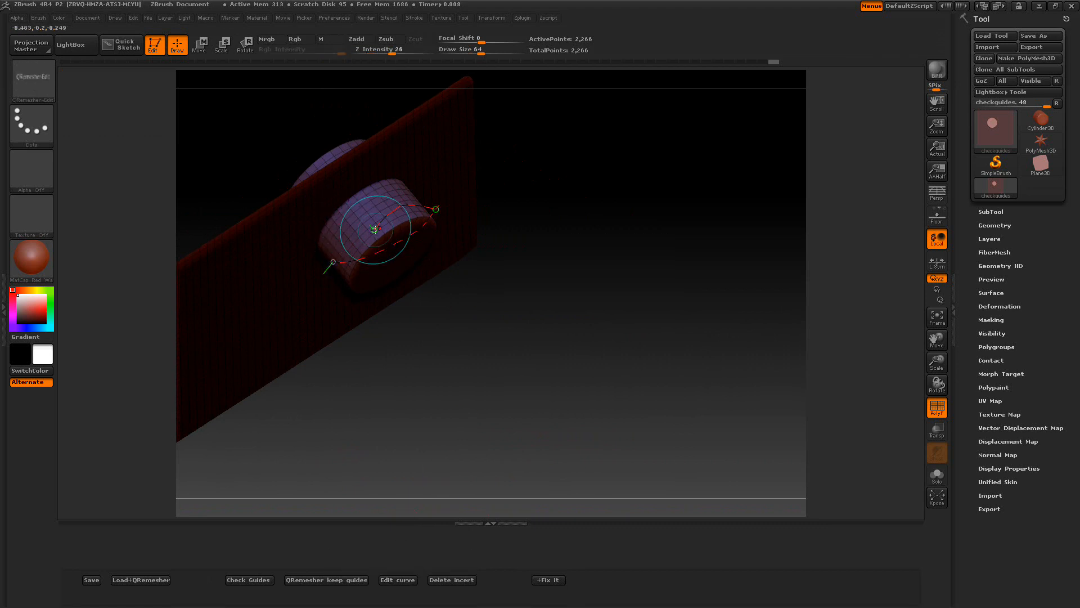
left_click_drag(656, 342, 612, 289)
mouse_move(677, 322)
left_mouse_down()
mouse_move(682, 265)
mouse_move(669, 324)
left_mouse_up()
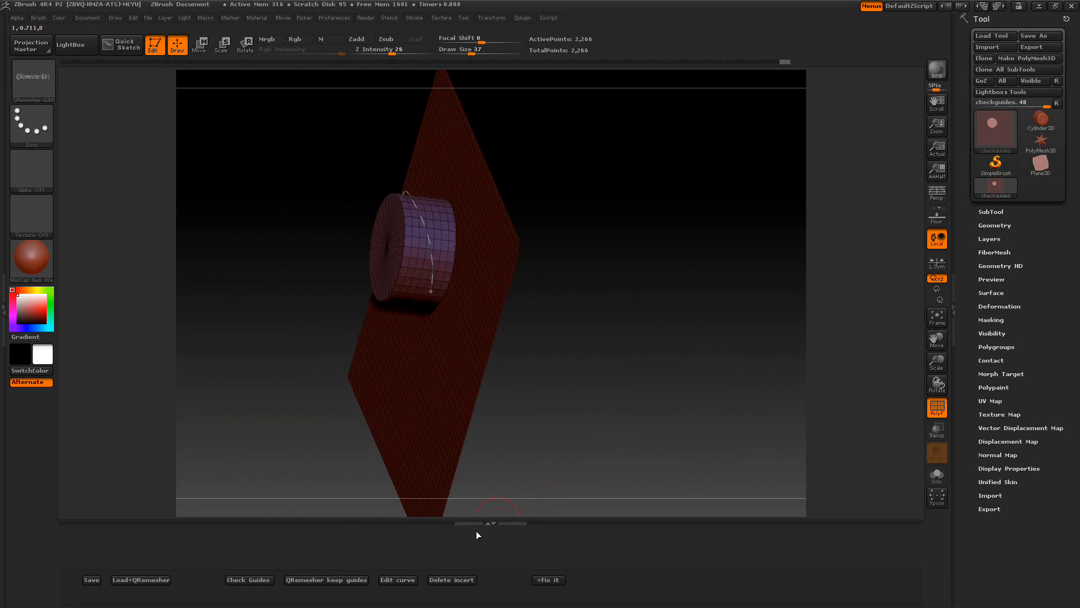
left_click(390, 578)
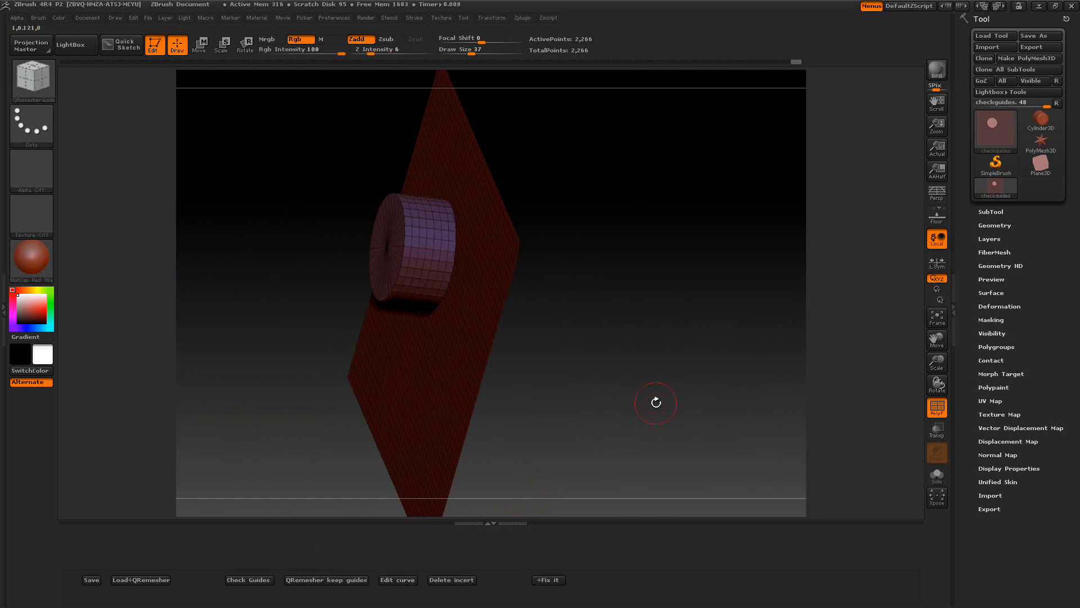
With the QRemesherGuides brush, draw a closed circular guide around the cylinder's full circumference
left_click_drag(658, 390, 646, 386)
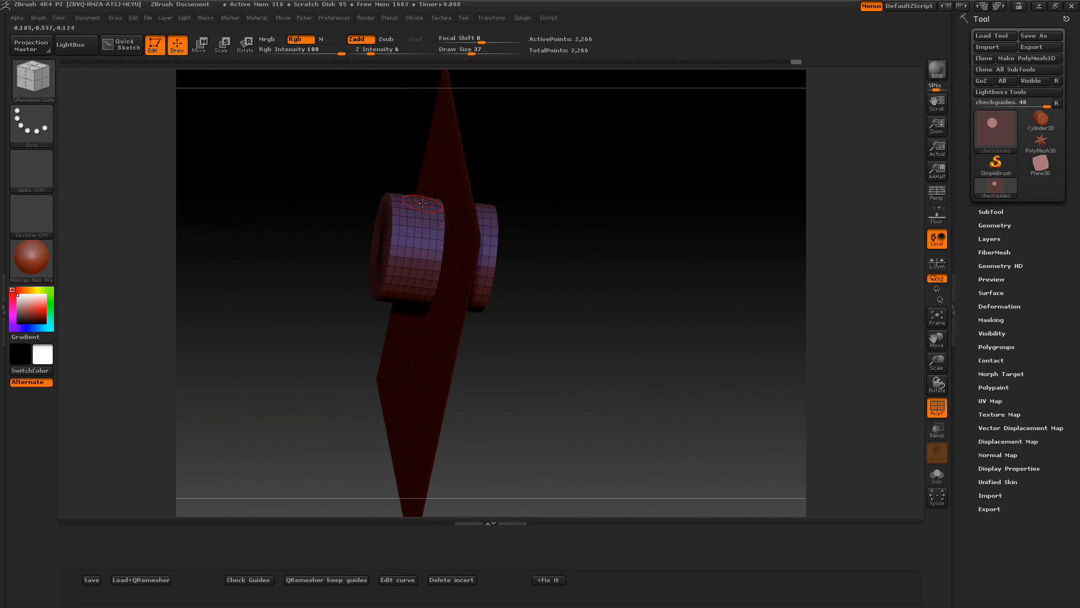
mouse_move(427, 258)
left_mouse_down()
mouse_move(425, 337)
mouse_move(397, 337)
mouse_move(431, 315)
mouse_move(403, 275)
mouse_move(387, 342)
mouse_move(419, 341)
left_mouse_up()
mouse_move(292, 380)
left_mouse_down()
mouse_move(314, 394)
mouse_move(605, 383)
mouse_move(595, 366)
left_mouse_up()
key("ctrl+shift+q")
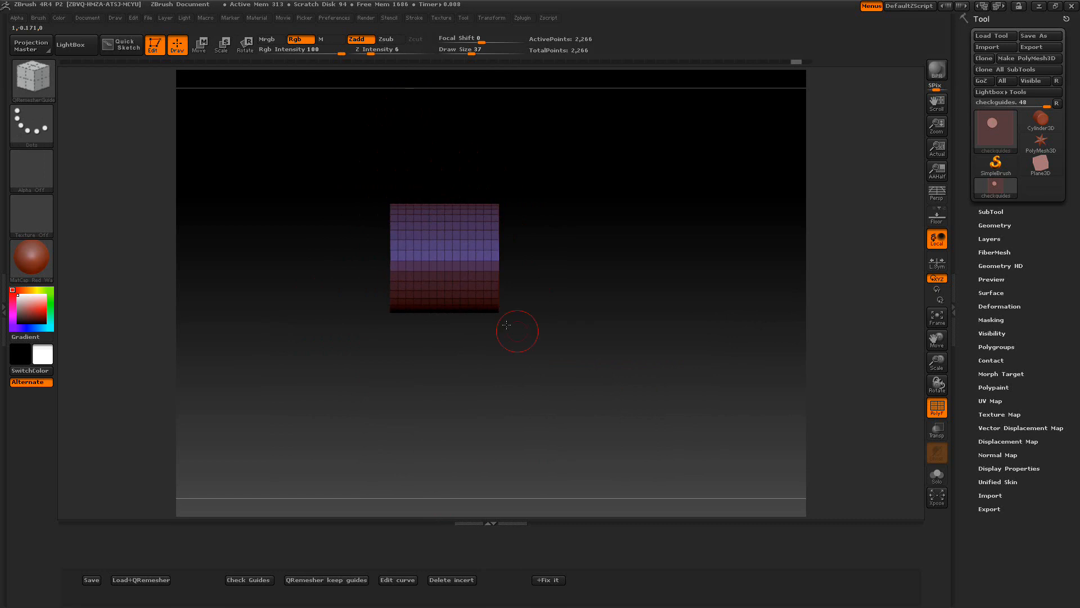
left_click_drag(421, 264, 423, 375)
left_click_drag(345, 373, 392, 395)
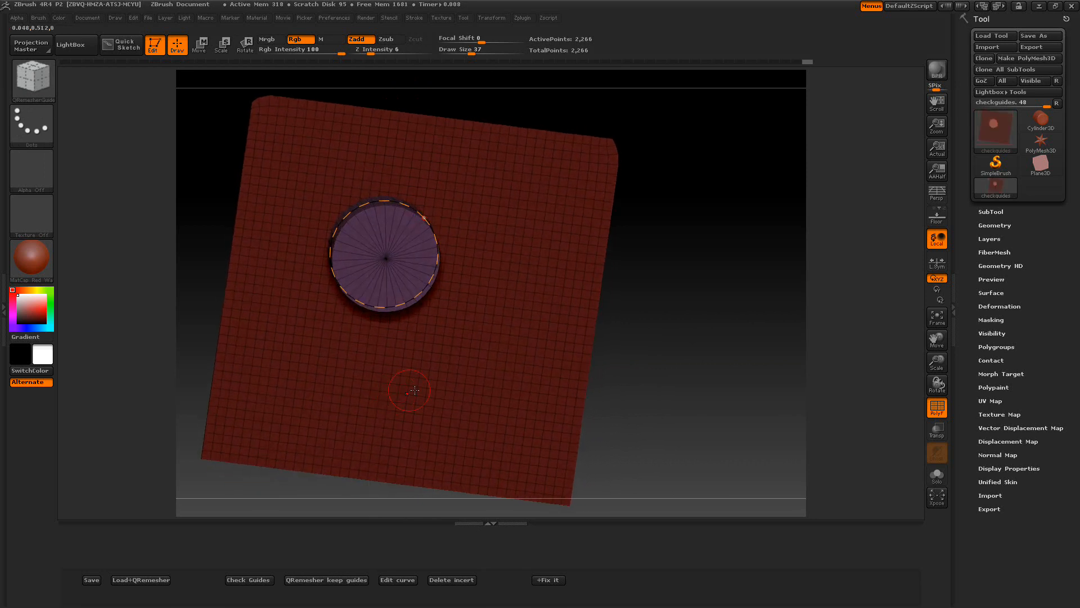
left_click_drag(665, 373, 664, 377)
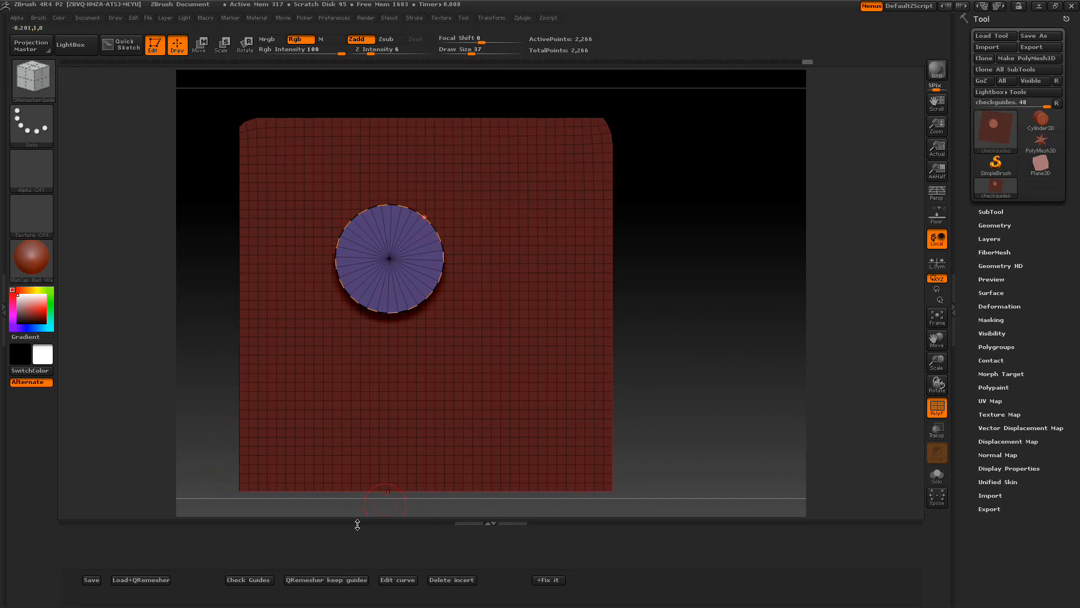
Delete the inserted cylinder and remesh the plane with QRemesher, keeping the circular guide
left_click(454, 580)
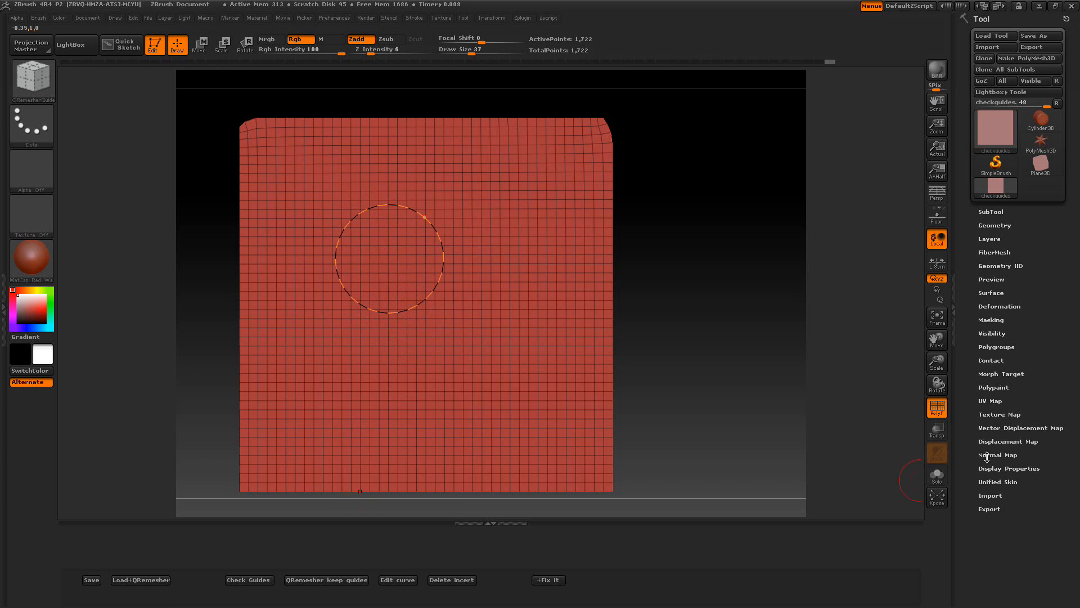
left_click(992, 226)
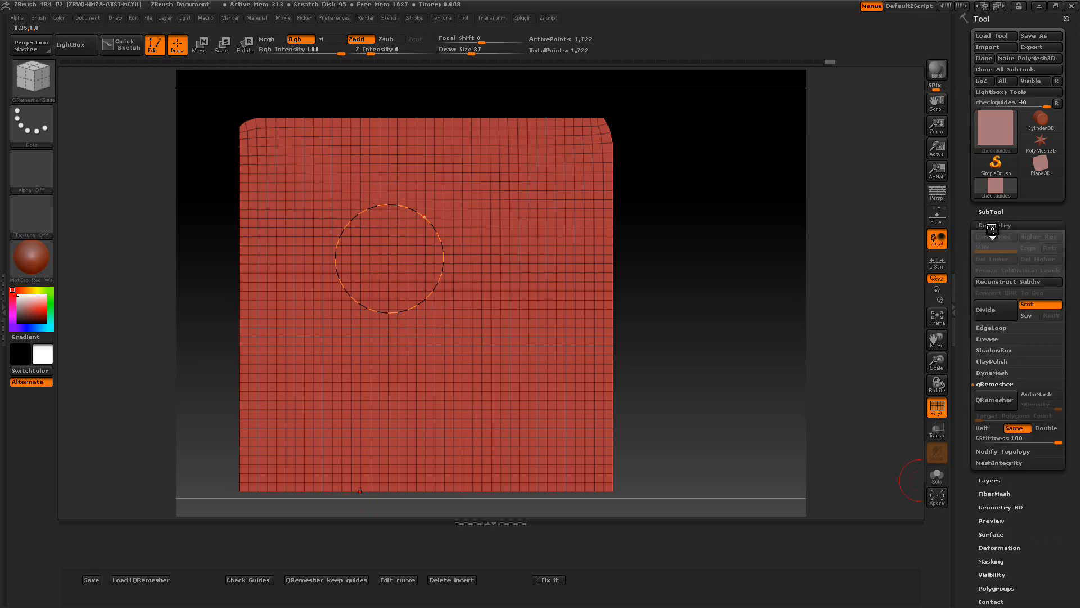
left_click_drag(1058, 439, 1040, 442)
left_click(335, 578)
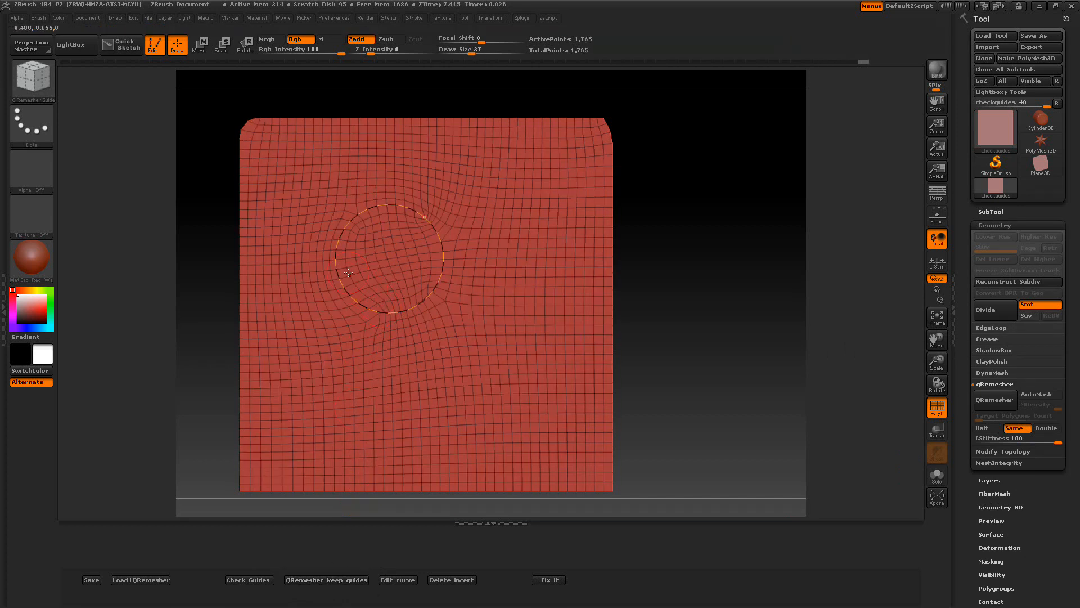
Try to reshape the circular guide in curve editing mode, undo it and return to the QRemesherGuides brush
left_click(394, 580)
mouse_move(399, 323)
left_mouse_down()
mouse_move(419, 303)
mouse_move(378, 338)
mouse_move(410, 370)
mouse_move(528, 350)
mouse_move(433, 211)
mouse_move(338, 257)
mouse_move(331, 288)
left_mouse_up()
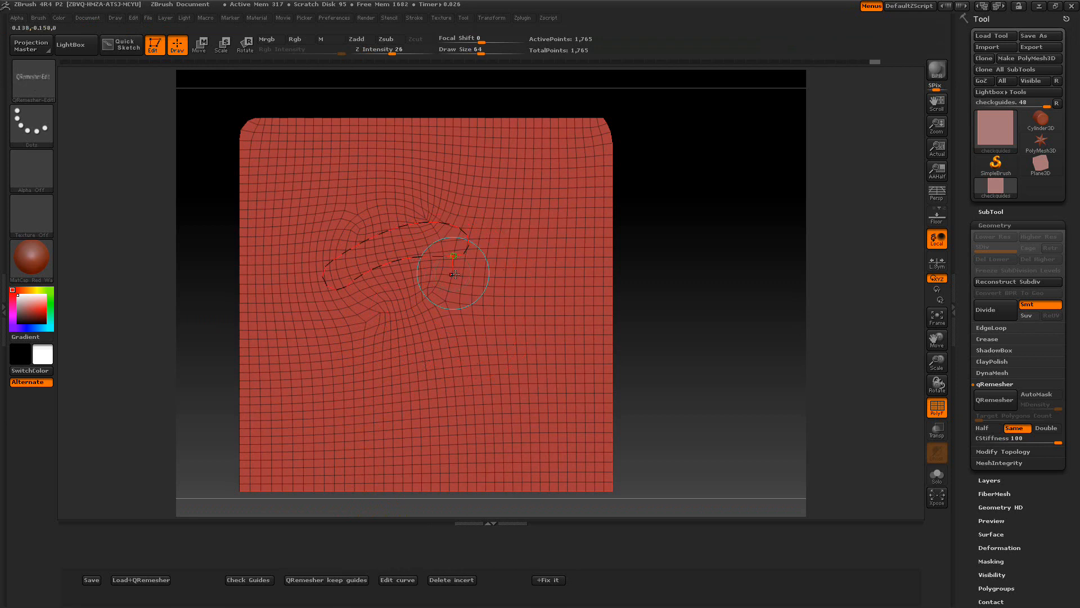
key("ctrl+z")
left_click(402, 583)
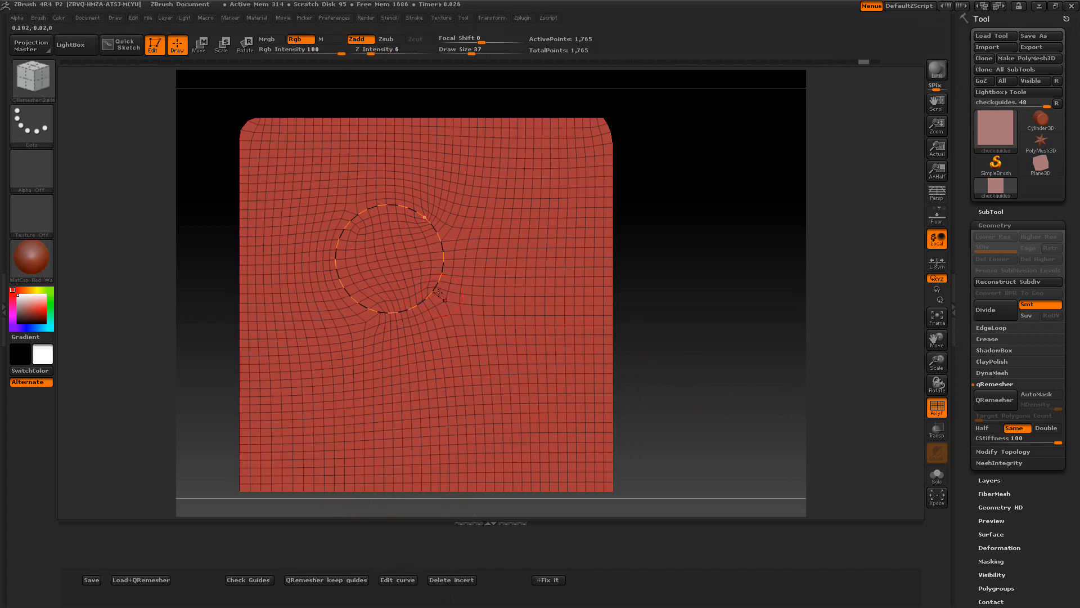
Offset the plane sideways along X so the circular guide lies near its right edge, and remesh it with guides kept
left_click(1001, 225)
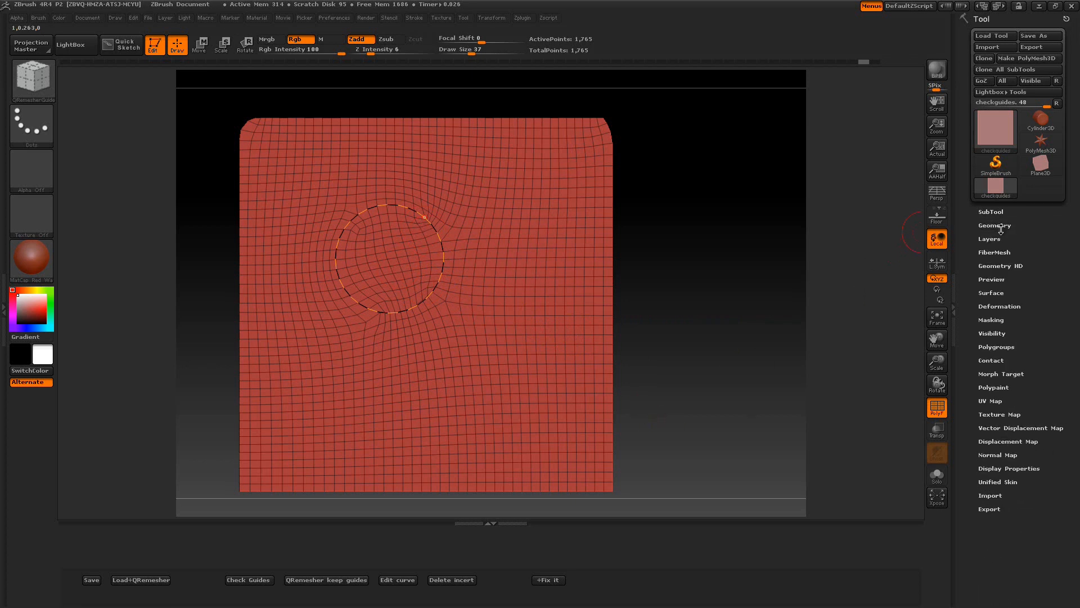
left_click(1000, 306)
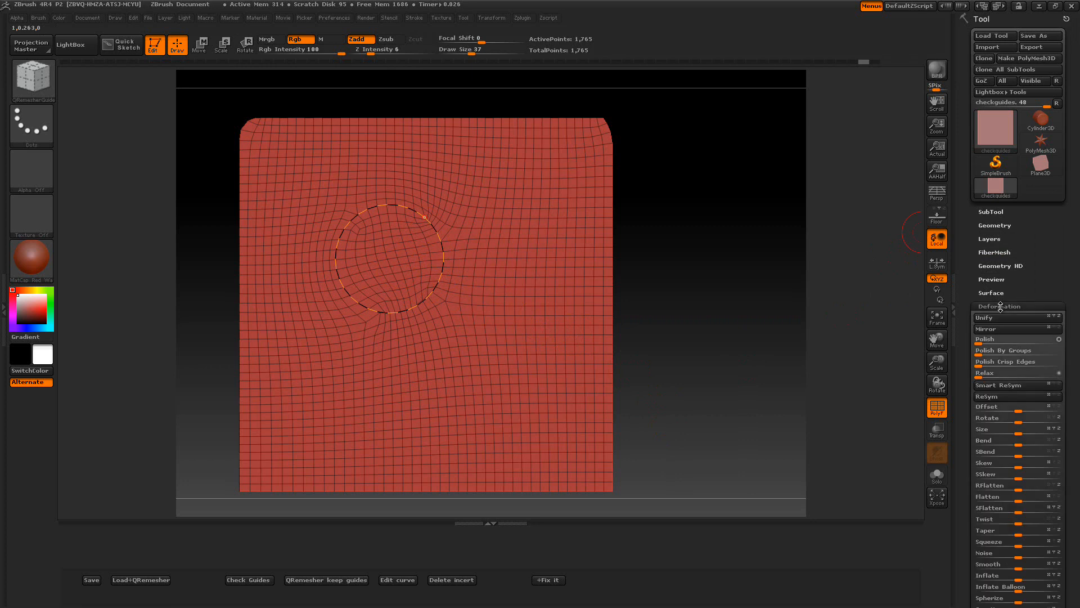
left_click_drag(1019, 329, 987, 332)
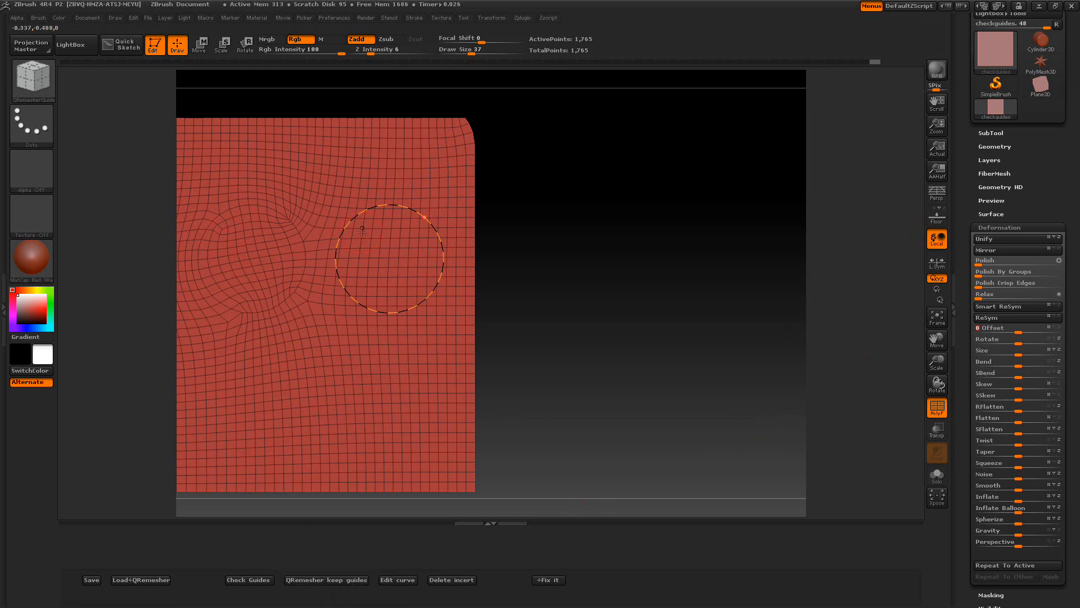
left_click(302, 580)
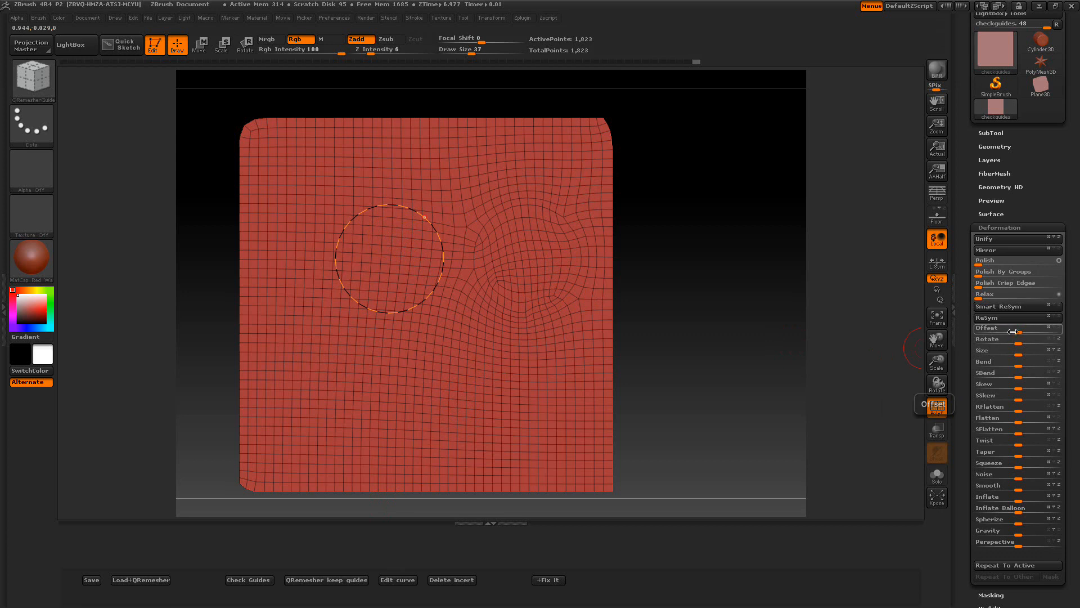
Offset the plane slightly to the left and recentre it with Unify
mouse_move(1014, 330)
left_mouse_down()
mouse_move(985, 333)
mouse_move(1013, 333)
left_mouse_up()
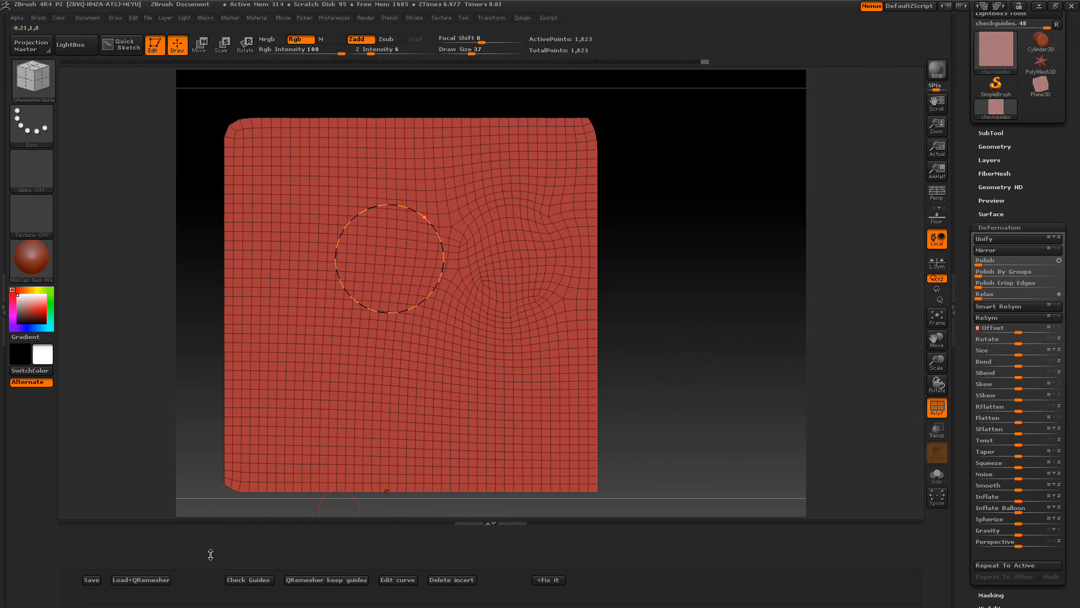
left_click(990, 239)
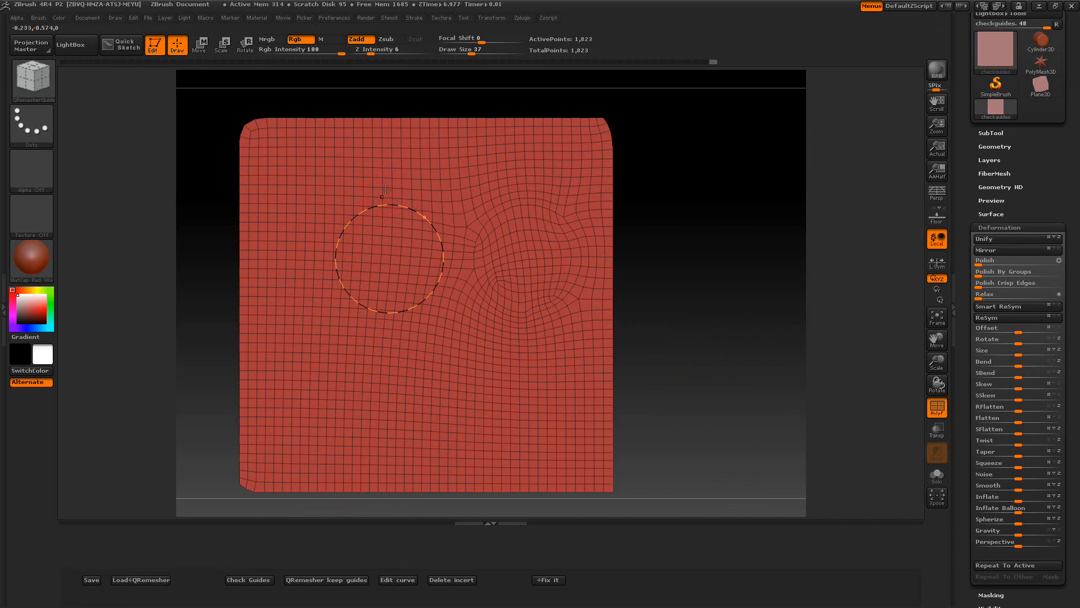
Reload the saved plane with Load+QRemesher and remesh it once more, keeping the circular guide
left_click(159, 580)
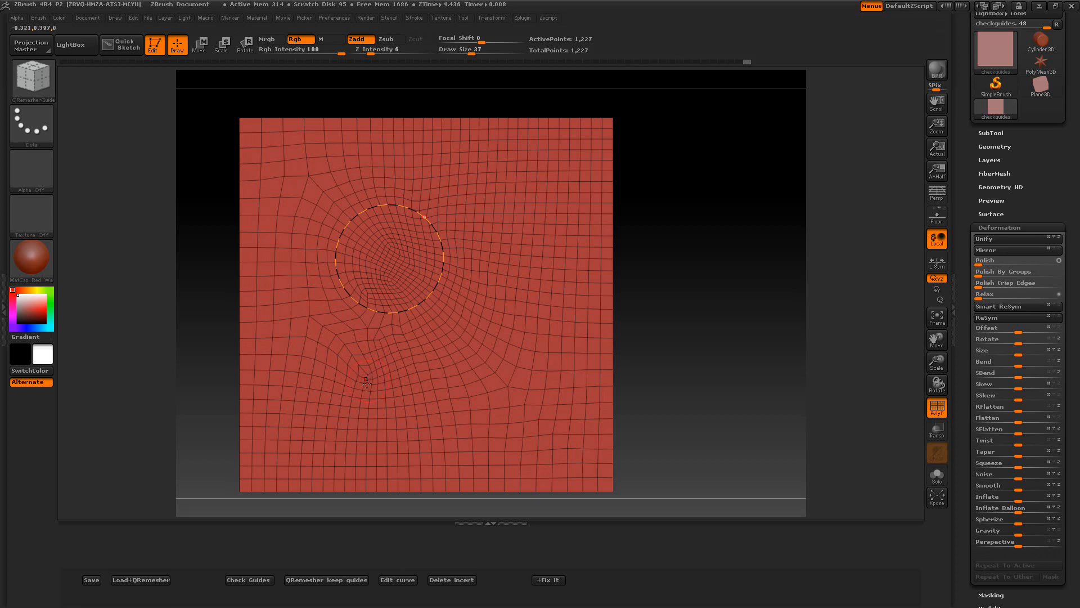
left_click(324, 579)
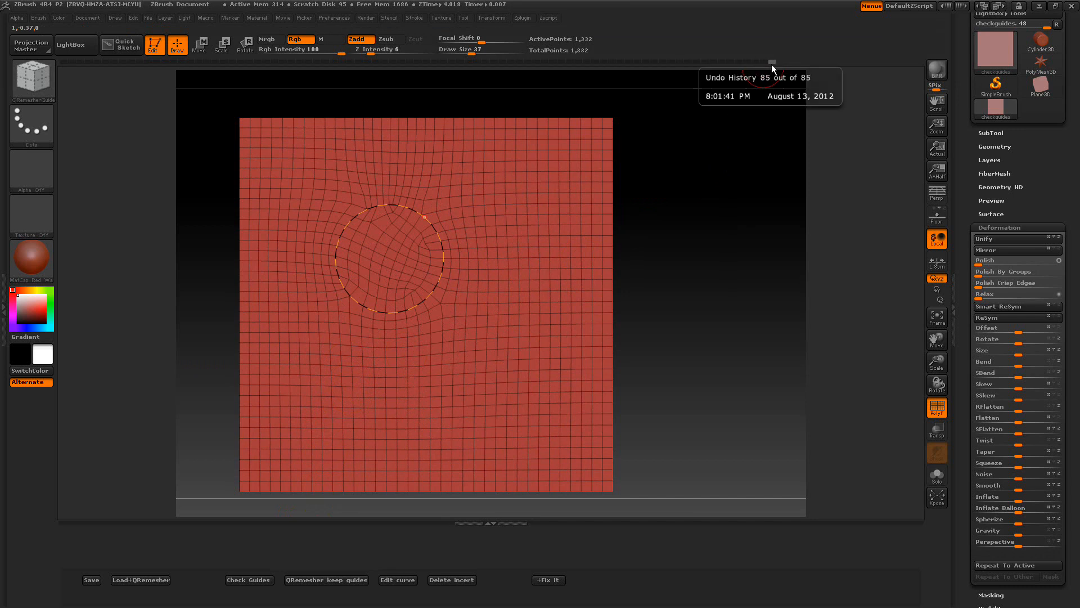
mouse_move(769, 65)
left_mouse_down()
mouse_move(634, 66)
mouse_move(768, 66)
left_mouse_up()
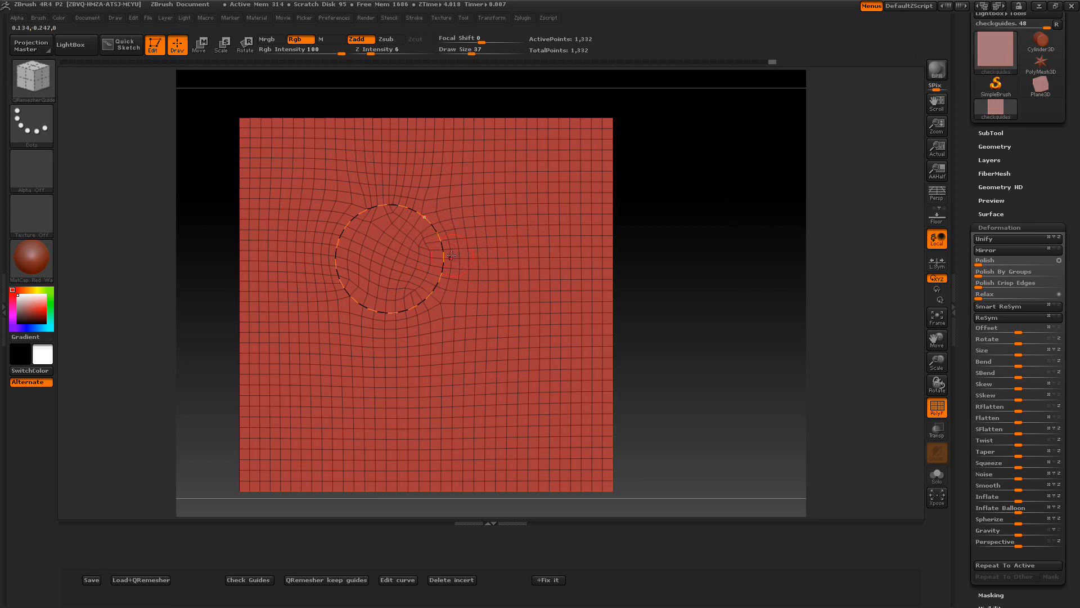
Switch to the head model in Hexagon and select the demo-head mesh
key("ctrl")
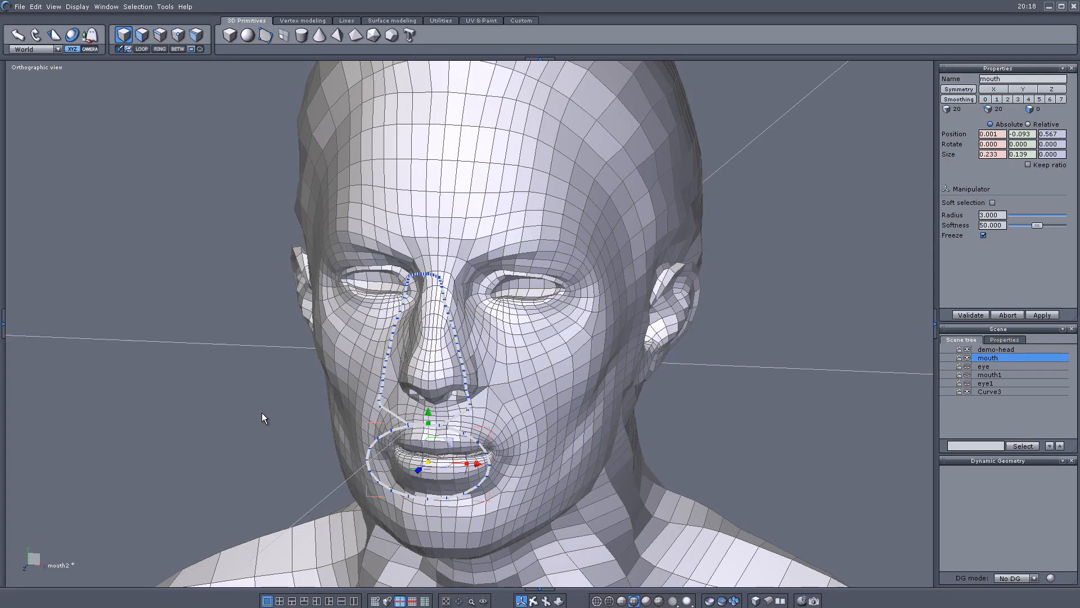
key("Up")
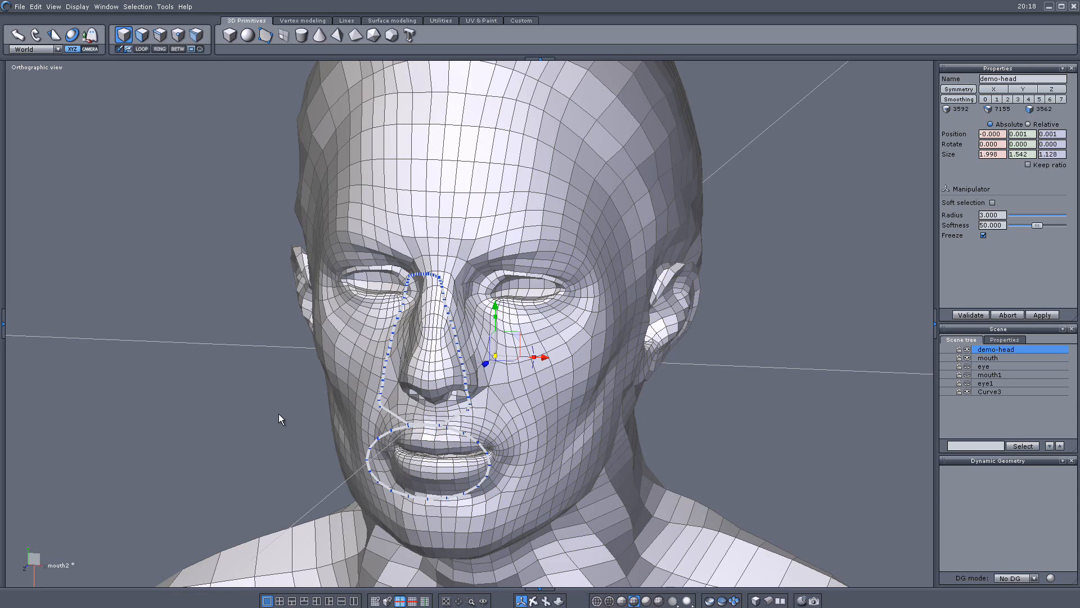
middle_click_drag(279, 413, 298, 205)
left_click(347, 20)
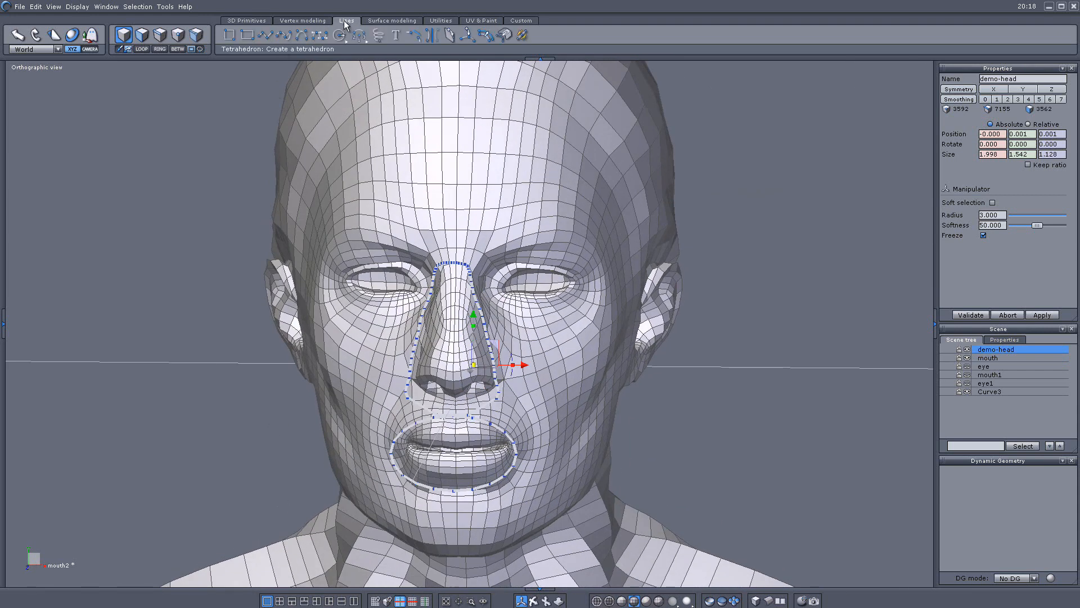
middle_click_drag(187, 390, 719, 487)
Extrude the mouth curve and the nose outline Curve3 forward from the face into open tubes about 0.14 long
left_click(620, 474)
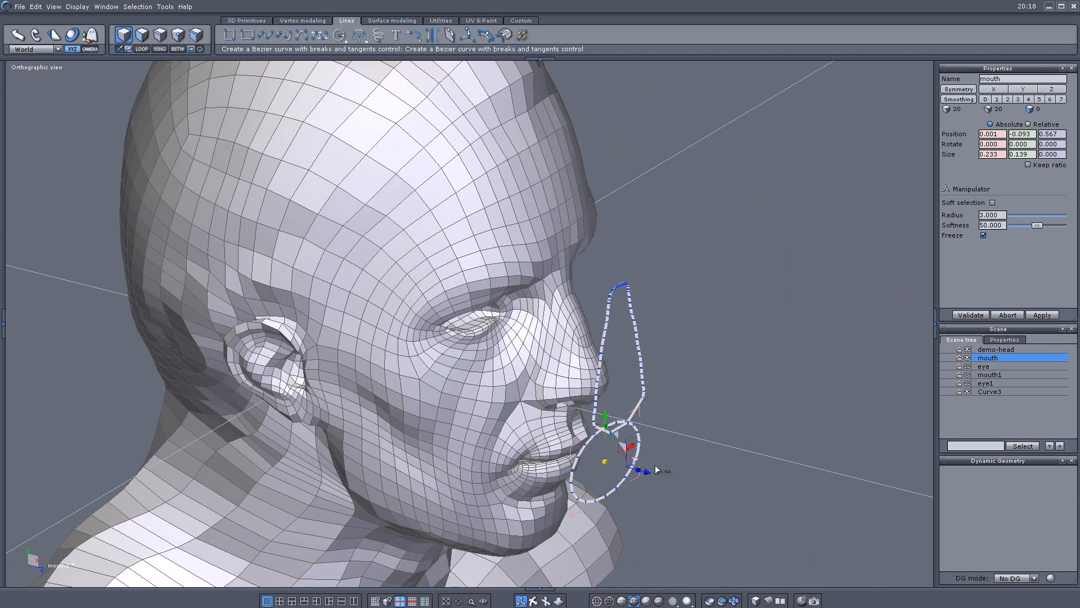
left_click_drag(647, 471, 711, 490, "shift")
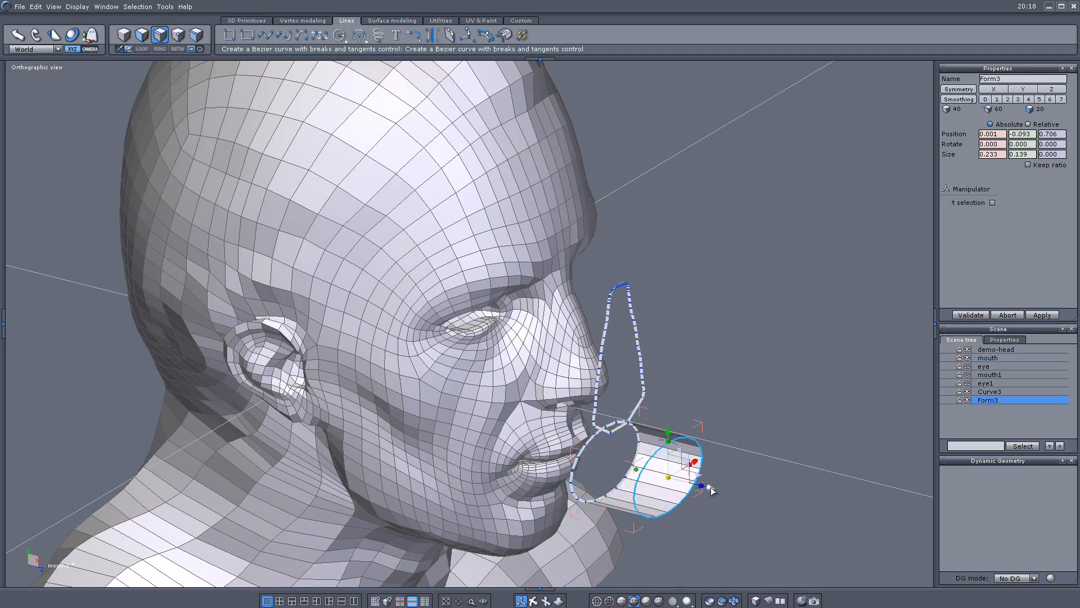
middle_click_drag(757, 481, 225, 484)
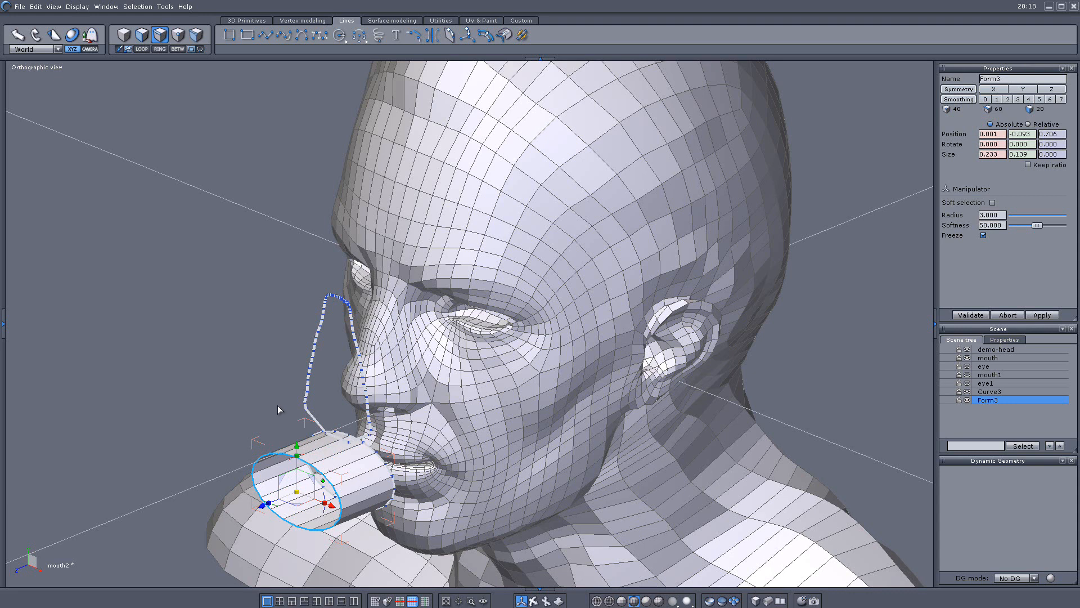
key("ctrl+z")
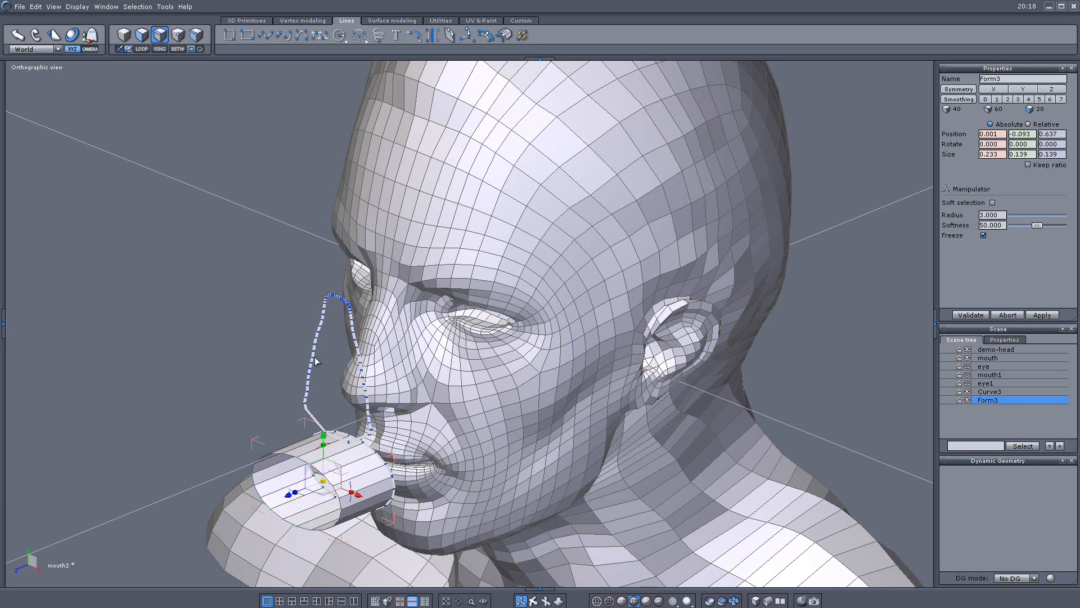
left_click(314, 358)
left_click_drag(306, 387, 257, 392, "shift")
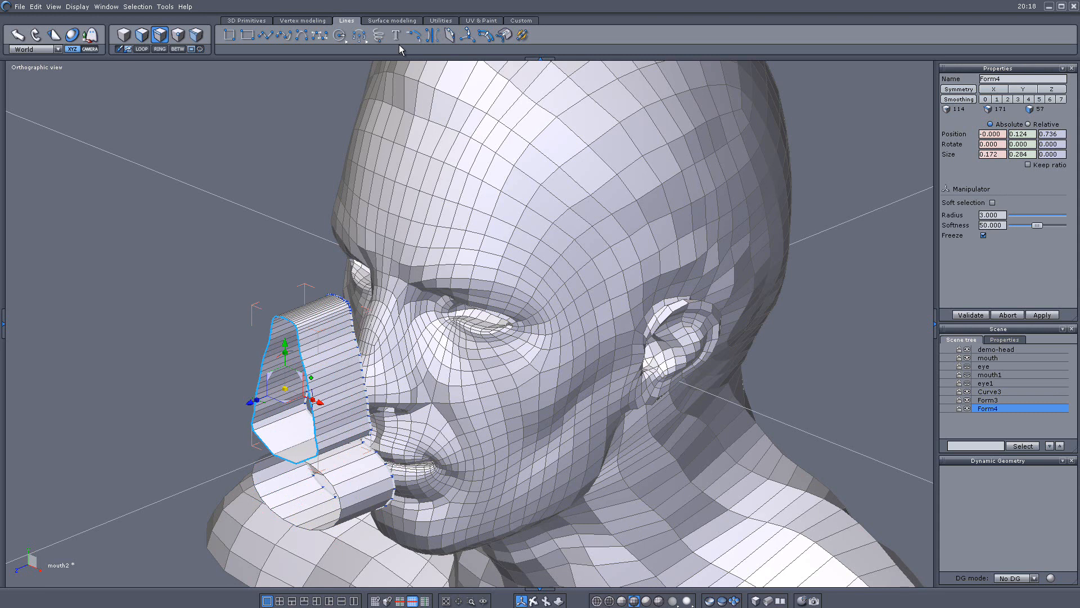
Close both open ends of the extruded nose shape automatically
left_click(384, 21)
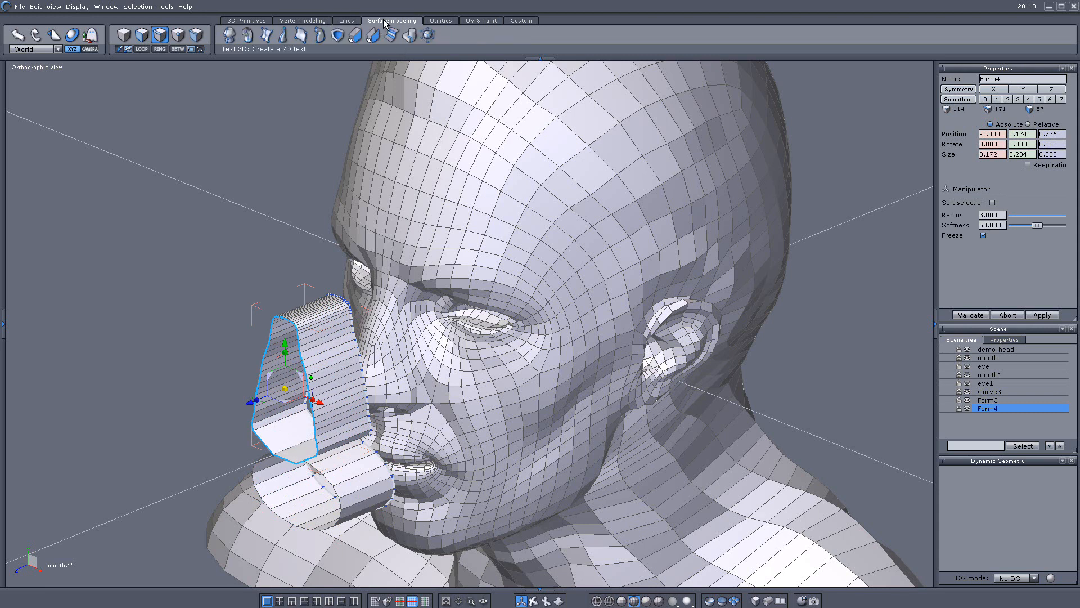
left_click(314, 21)
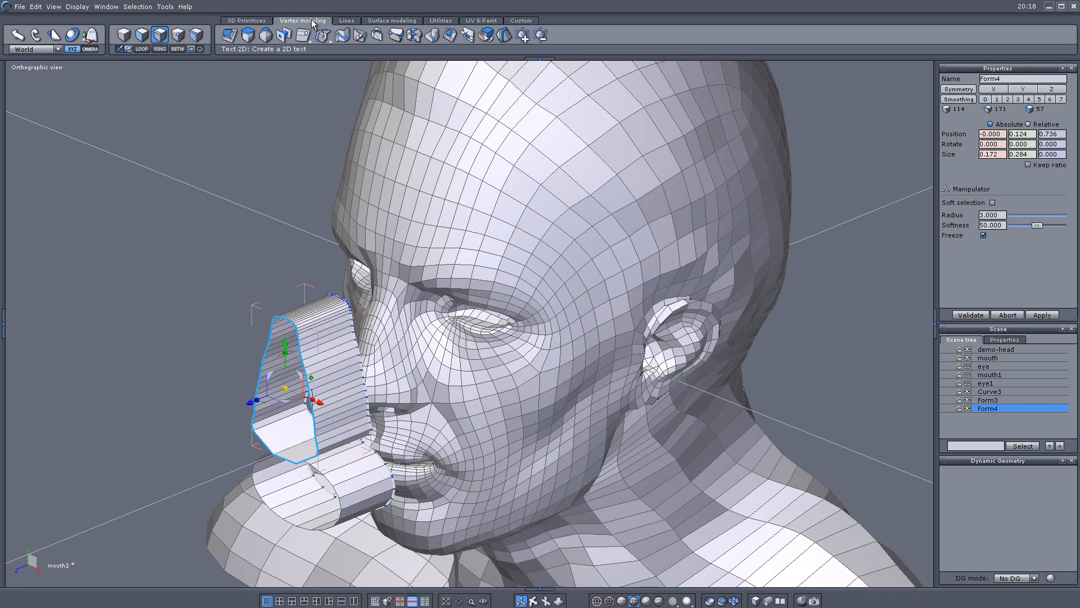
left_click(451, 36)
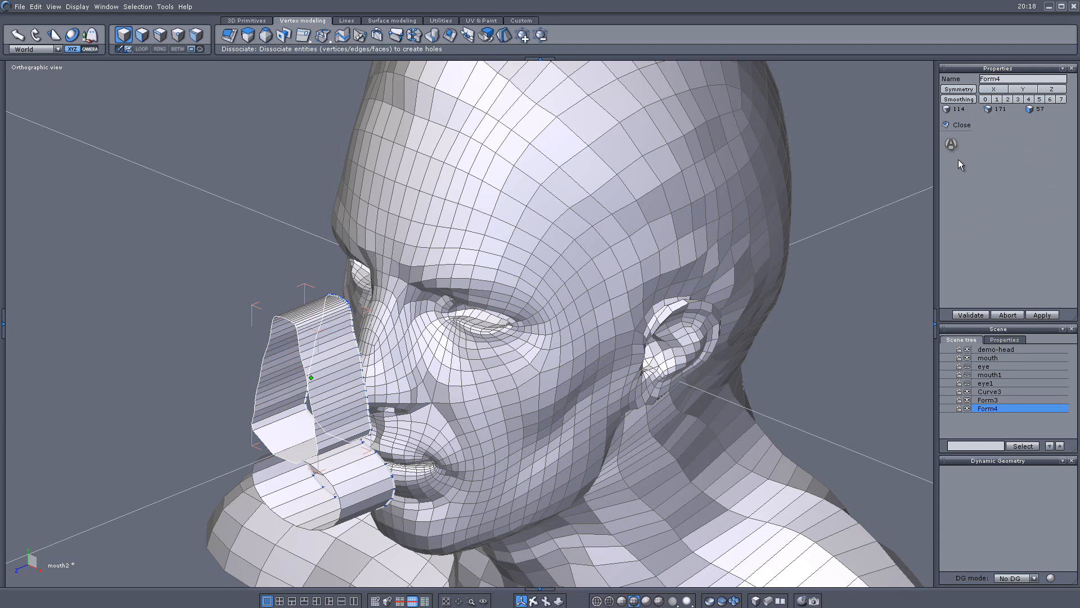
left_click(950, 144)
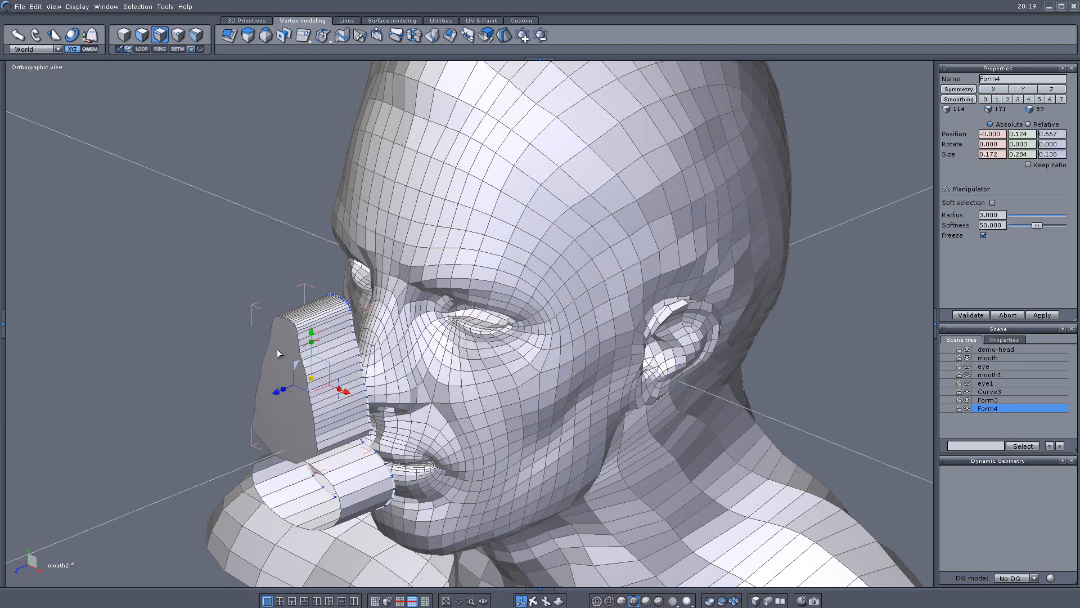
scroll(288, 352, "up", 5)
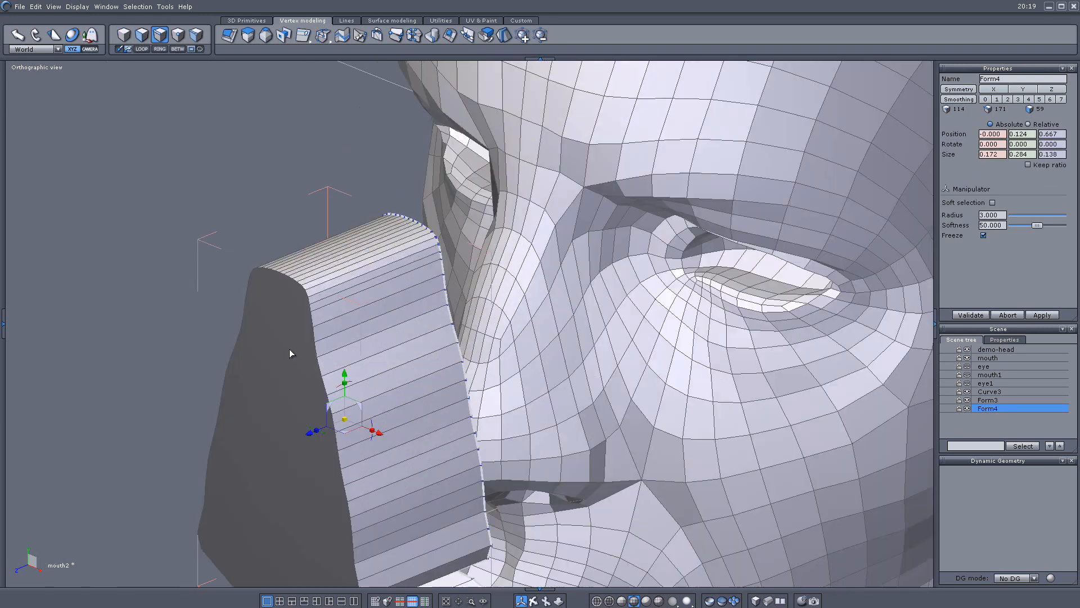
scroll(281, 352, "down", 5)
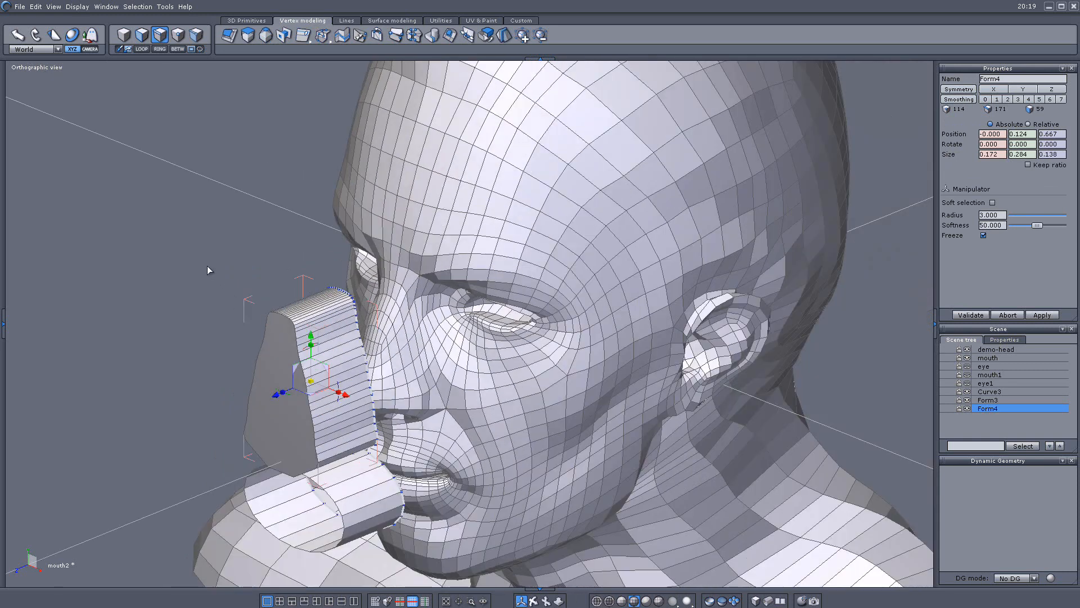
Switch to ZBrush and place the mouth insert on the remeshed plane, below the circular topology
middle_click_drag(196, 271, 318, 245)
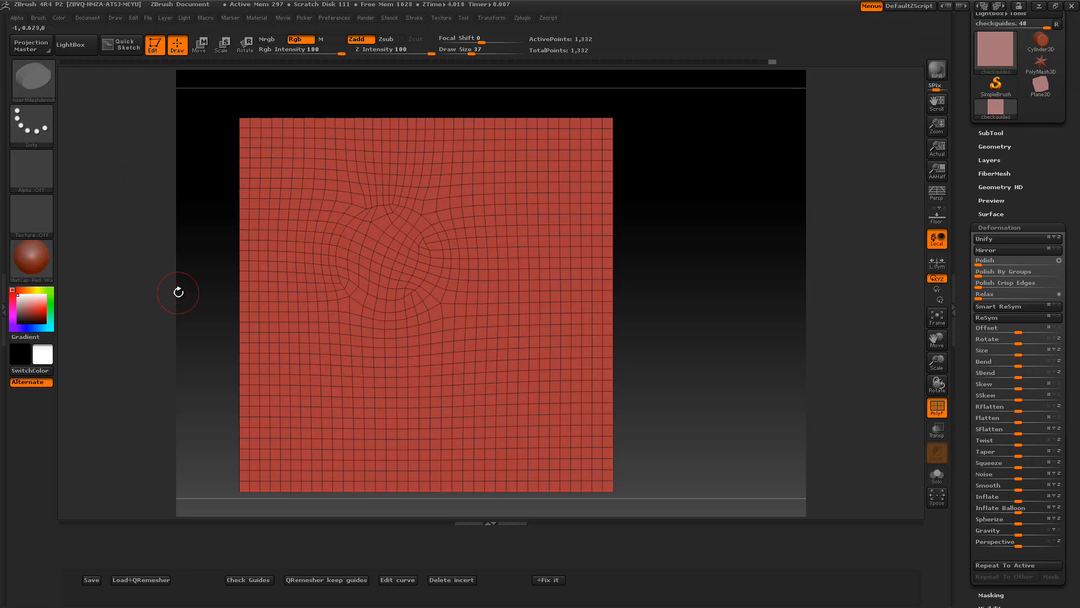
mouse_move(33, 70)
key("b")
key("m")
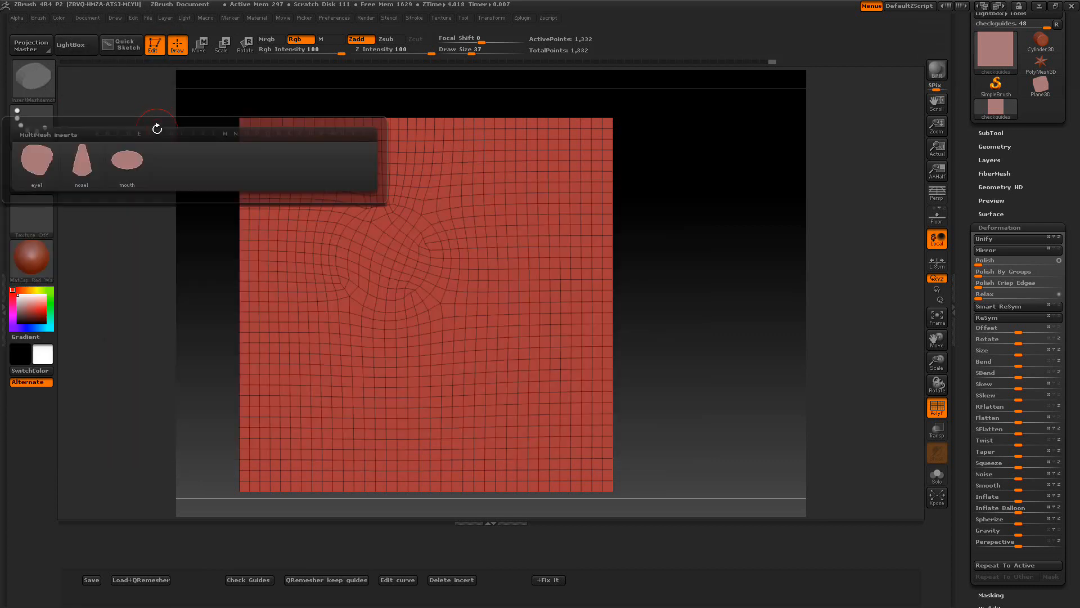
mouse_move(136, 167)
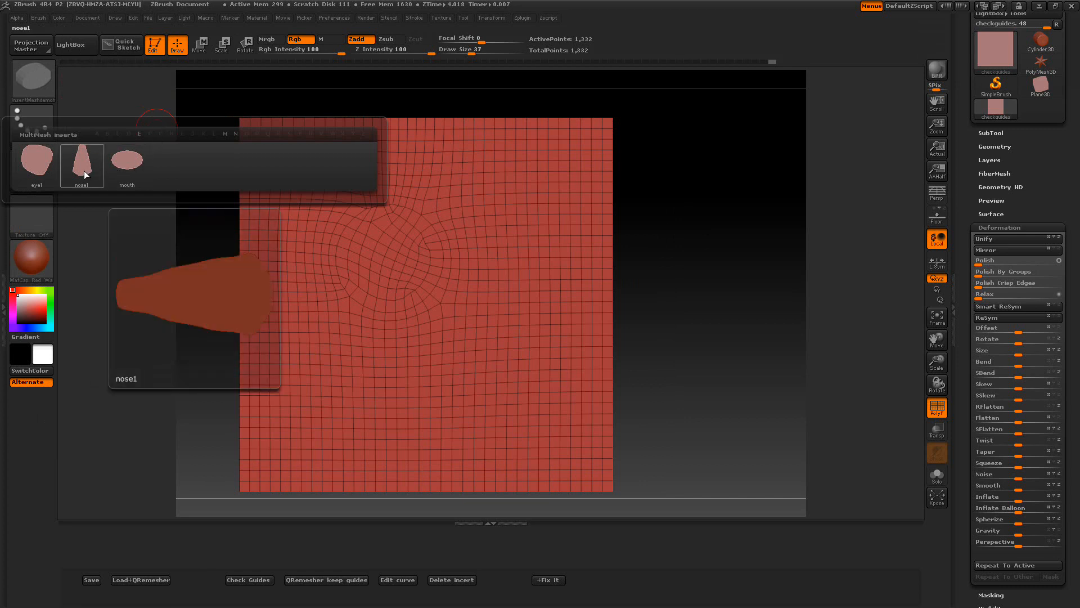
mouse_move(24, 163)
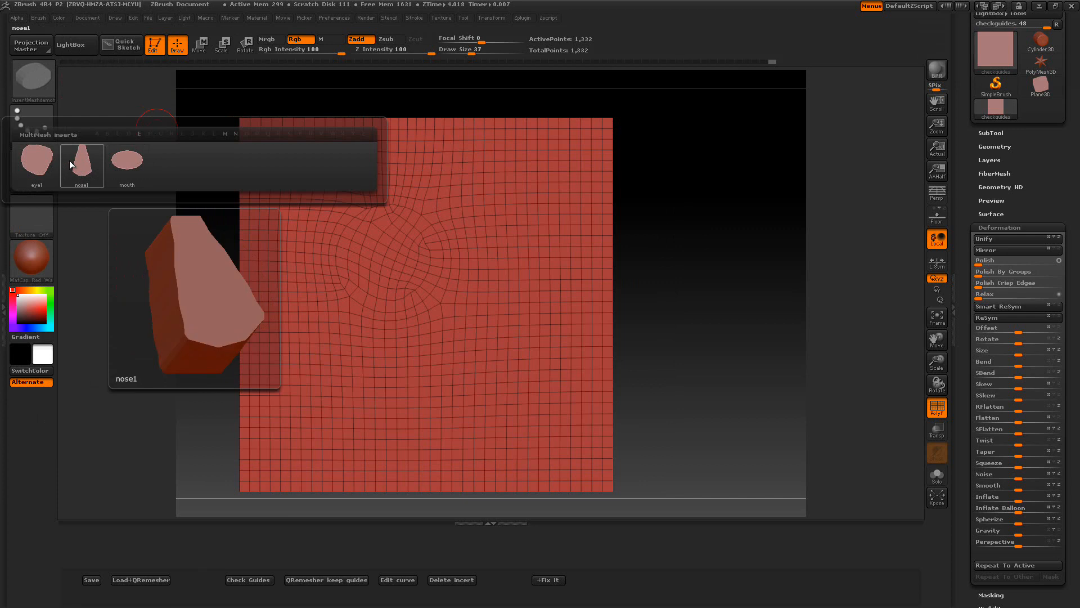
left_click(129, 164)
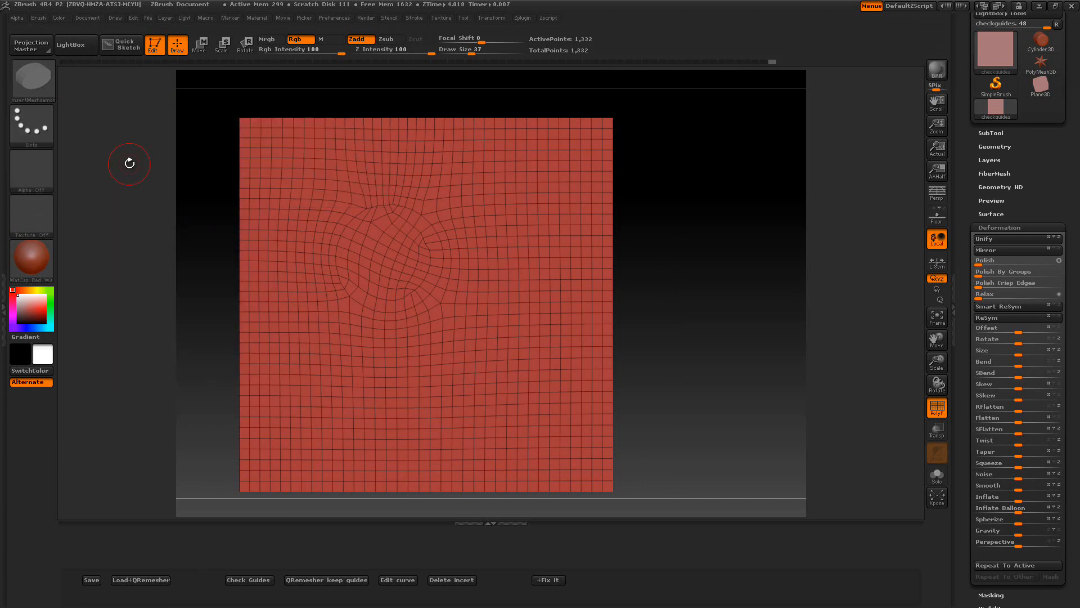
left_click_drag(444, 343, 448, 398)
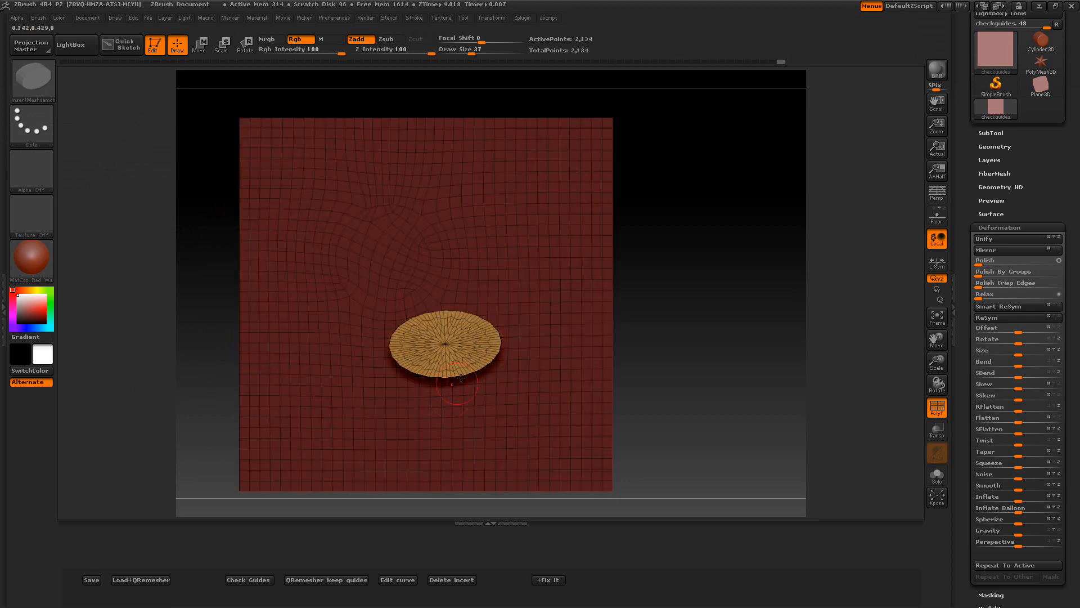
Draw a guide around the mouth insert with the QRemesher guides brush and delete the insert
left_click(398, 580)
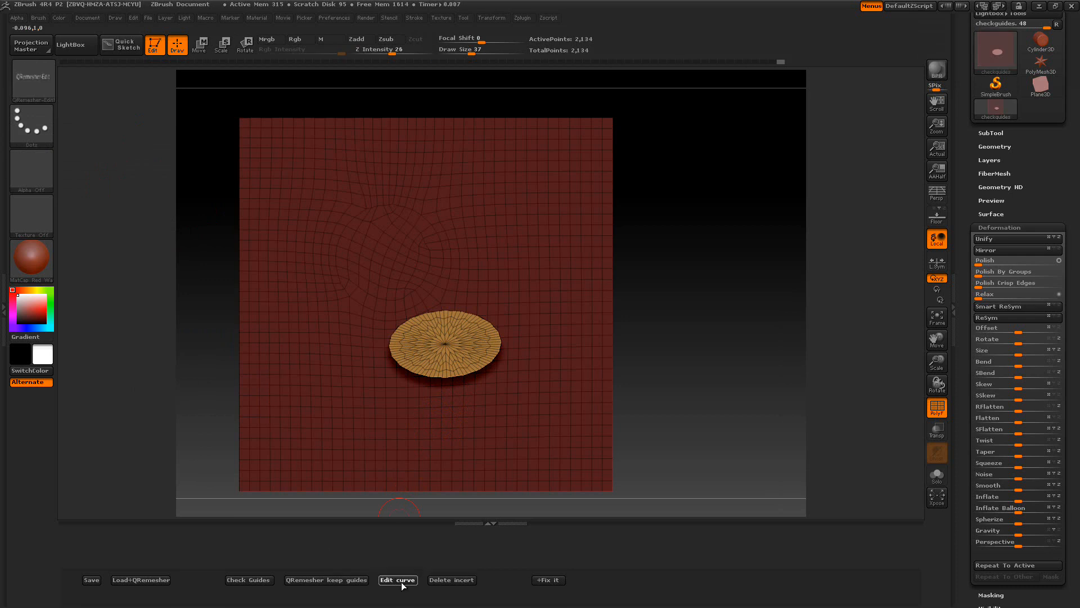
left_click(401, 582)
left_click_drag(730, 359, 667, 373)
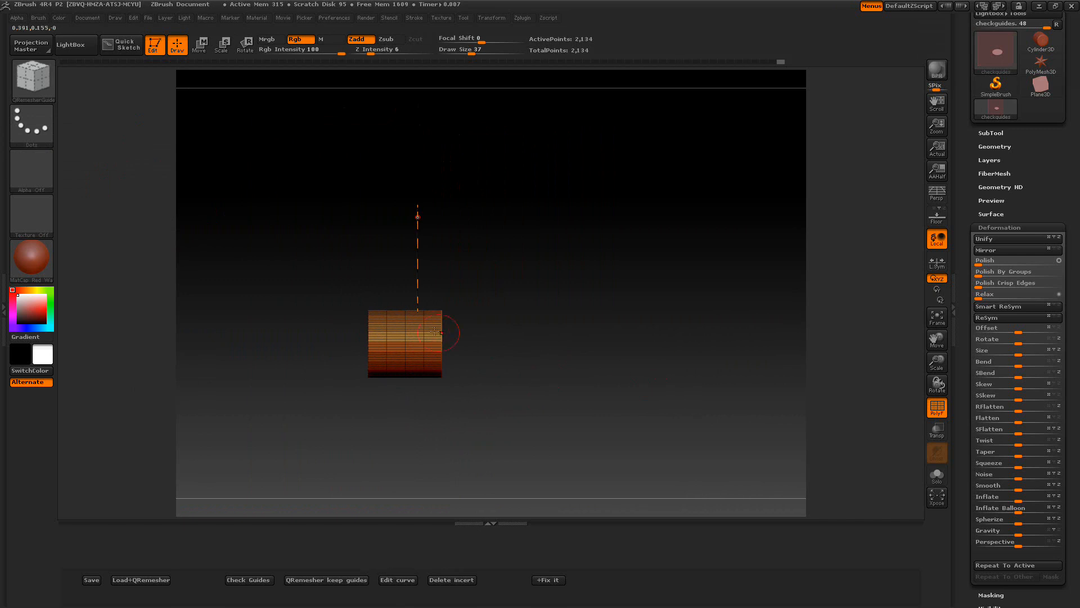
left_click_drag(399, 309, 396, 423)
mouse_move(306, 389)
left_mouse_down()
mouse_move(372, 405)
mouse_move(363, 421)
left_mouse_up()
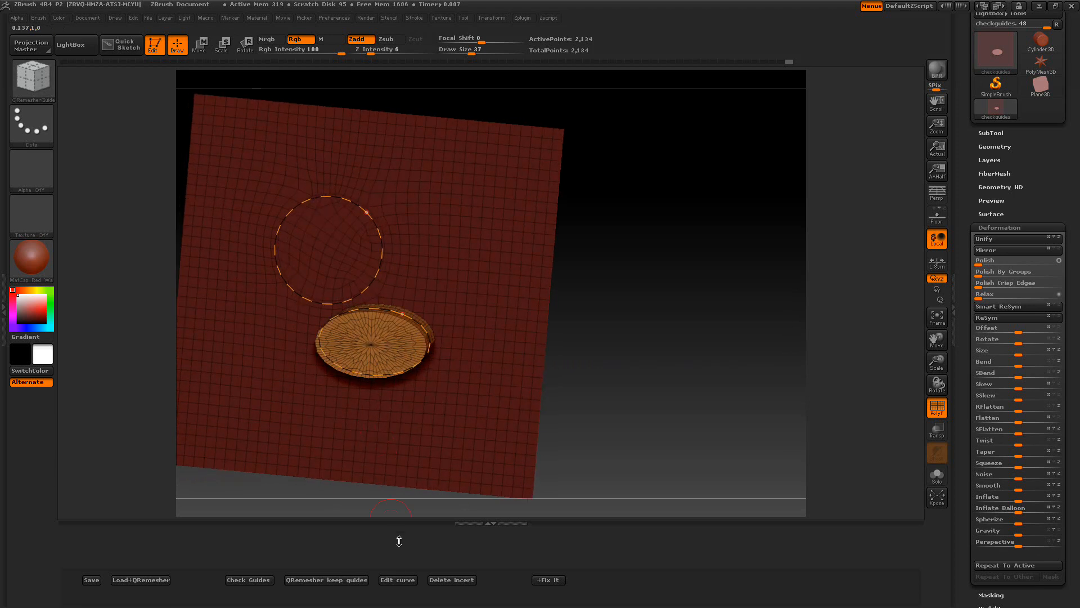
left_click(444, 579)
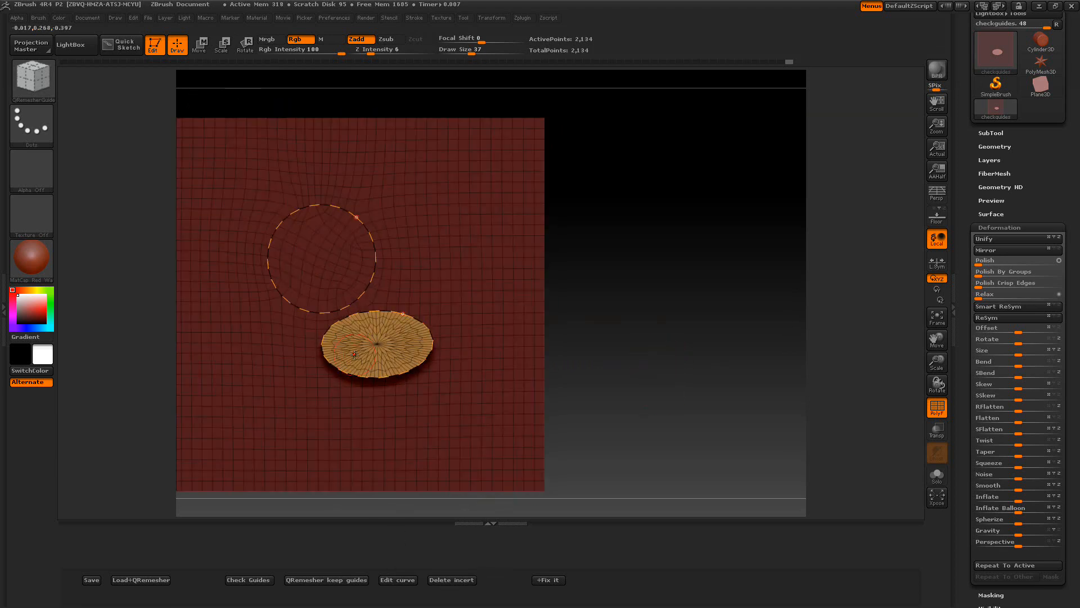
left_click(434, 580)
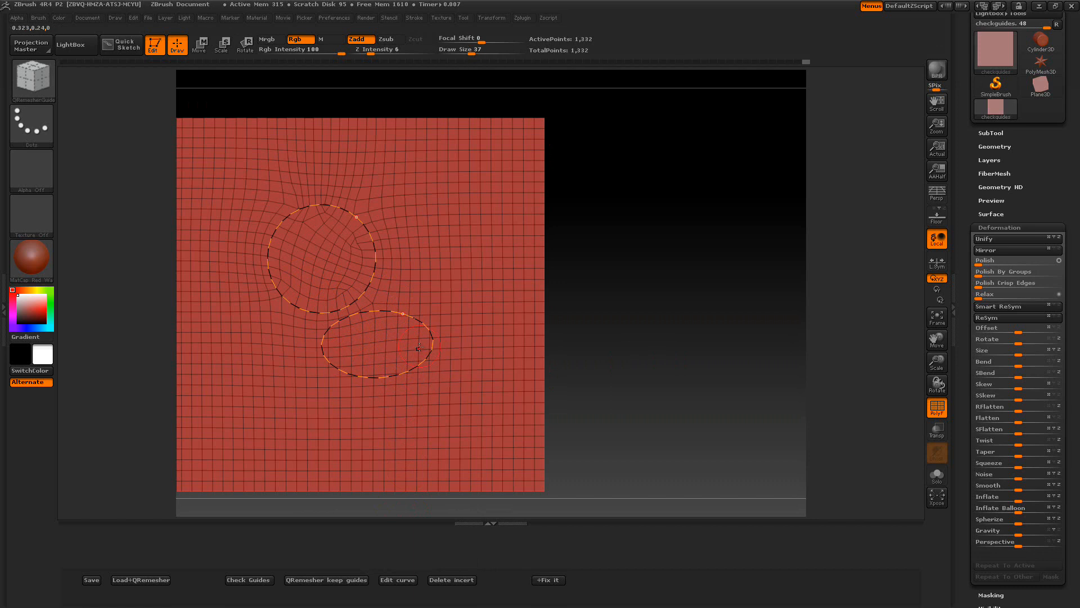
Reshape the oval guide and adjust the circular guide on the plane in curve editing mode
left_click(393, 579)
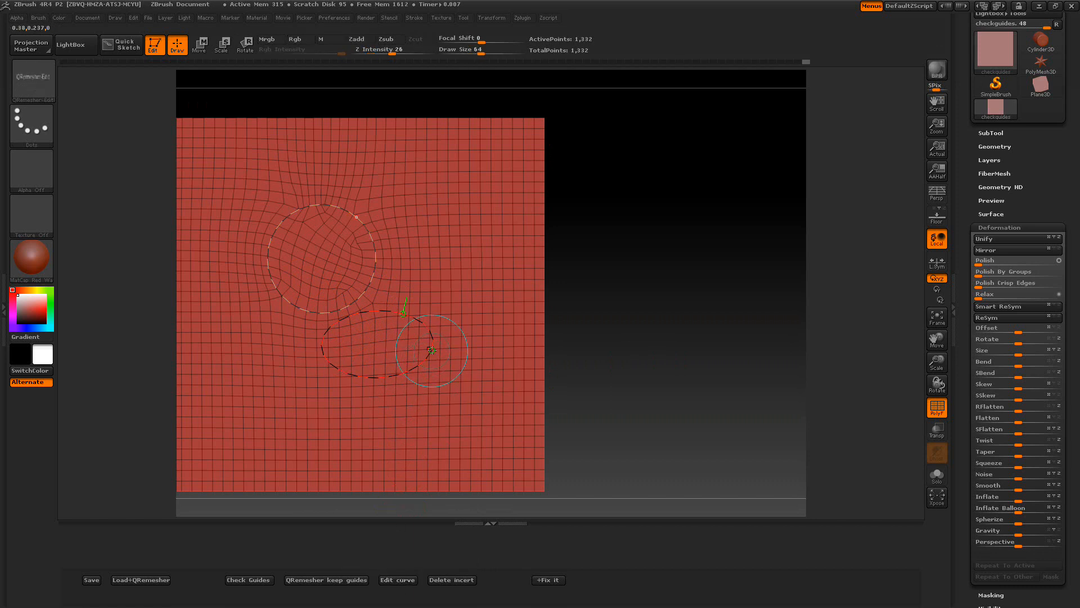
mouse_move(432, 349)
left_mouse_down()
mouse_move(443, 406)
mouse_move(406, 411)
mouse_move(459, 391)
mouse_move(442, 294)
mouse_move(349, 301)
mouse_move(331, 338)
mouse_move(369, 373)
mouse_move(343, 336)
mouse_move(322, 352)
mouse_move(386, 370)
mouse_move(368, 360)
mouse_move(369, 397)
mouse_move(306, 374)
mouse_move(374, 402)
left_mouse_up()
left_click_drag(284, 218, 275, 211)
left_click(399, 579)
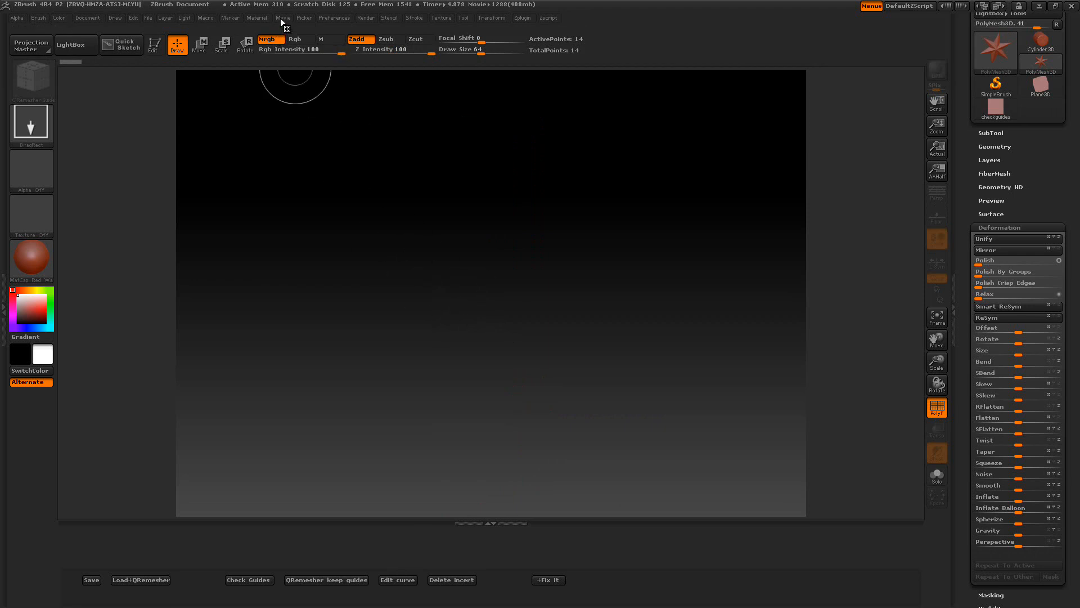
Play the recorded ZBrush movies showing guide-based remeshing of other models, such as the hoody
left_click(281, 18)
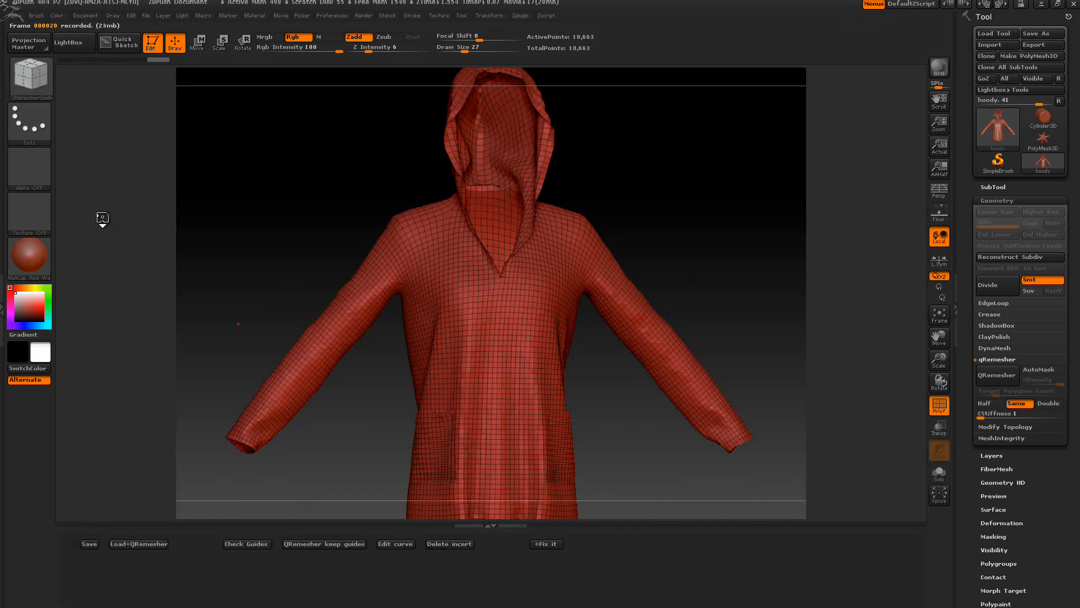
left_click_drag(99, 220, 285, 298)
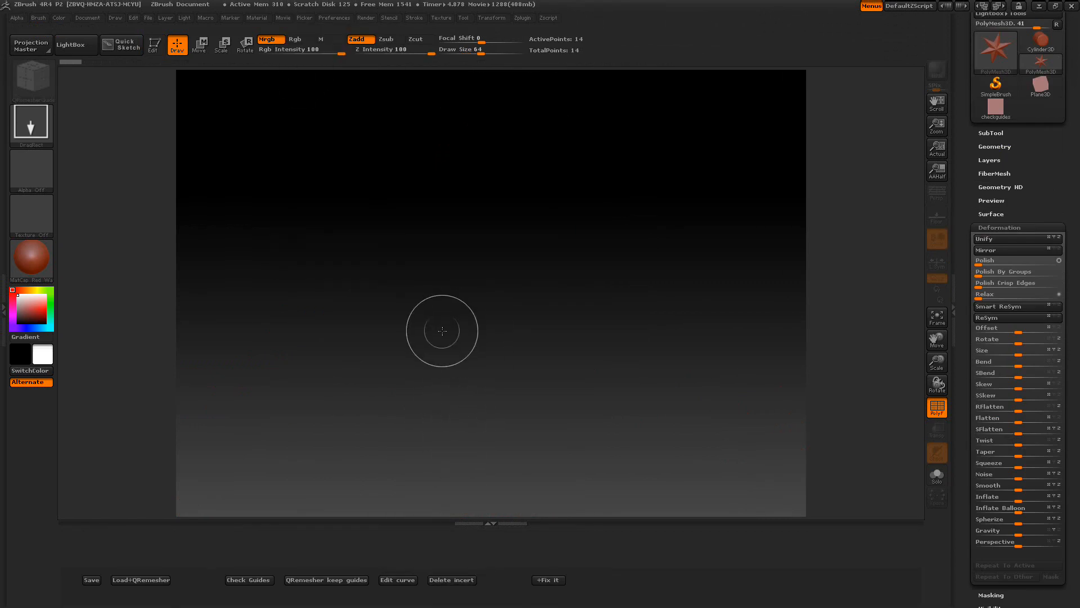
left_click(278, 20)
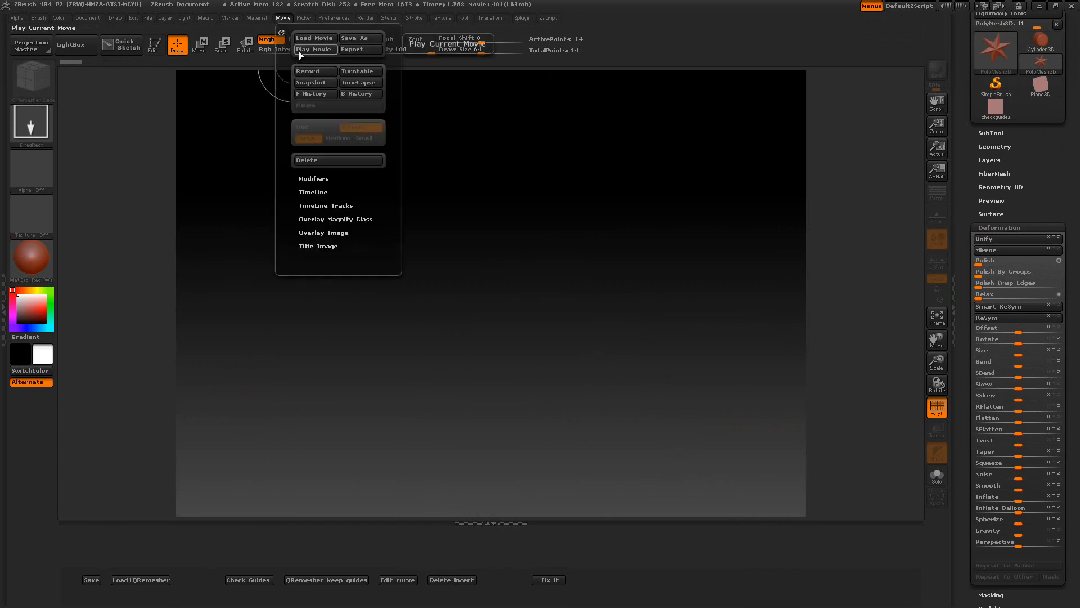
left_click(299, 49)
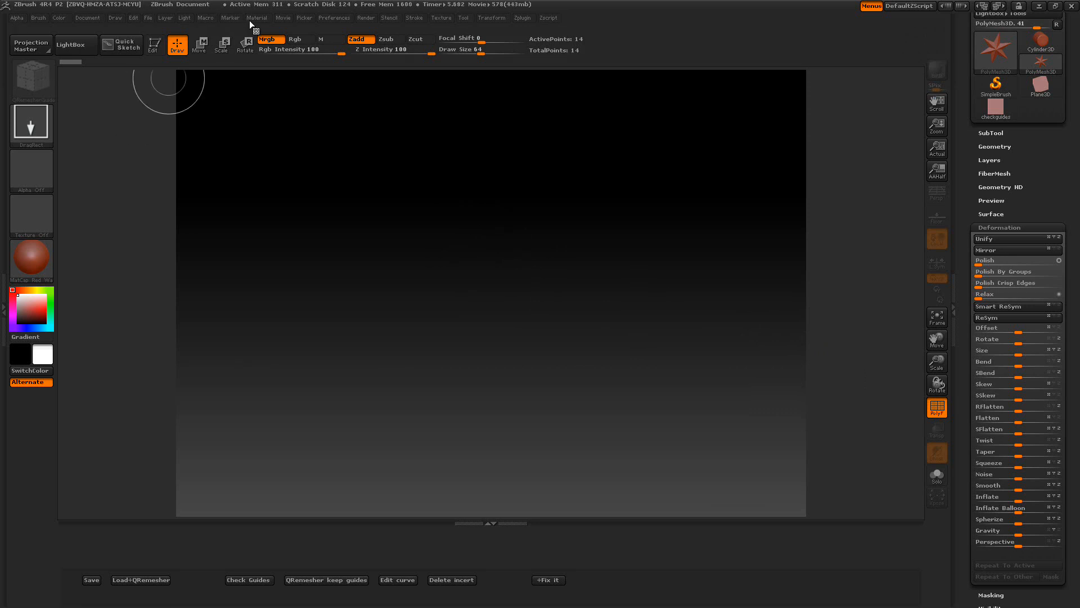
left_click(281, 19)
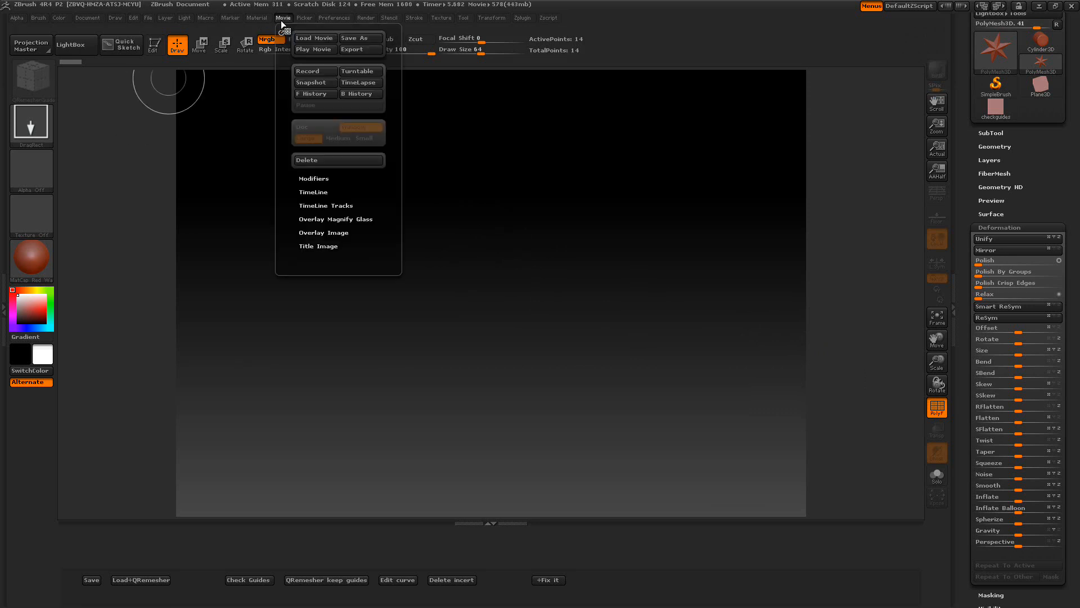
left_click(302, 50)
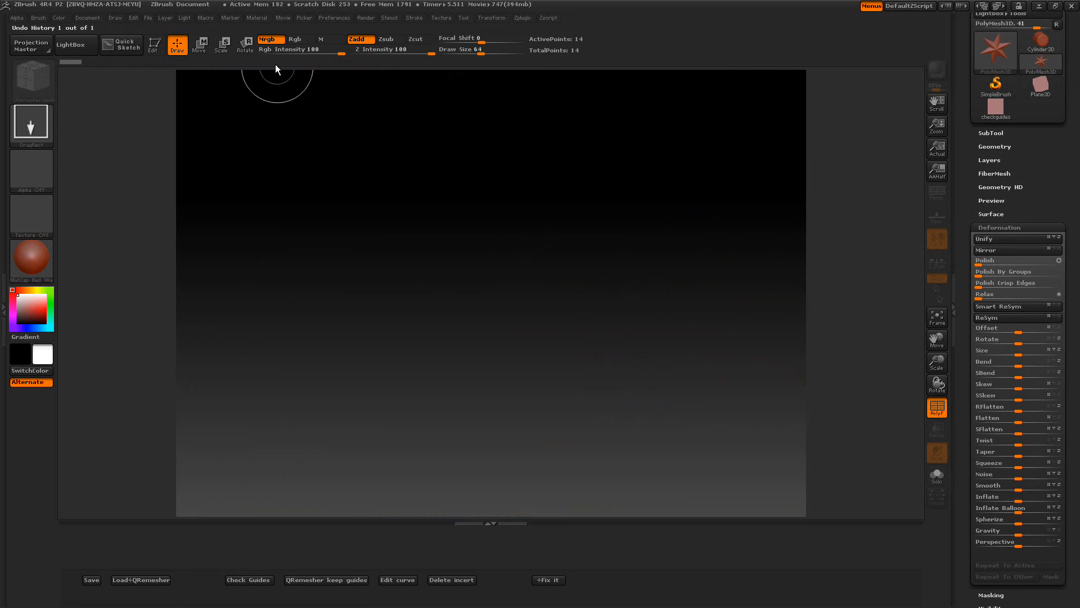
left_click(284, 19)
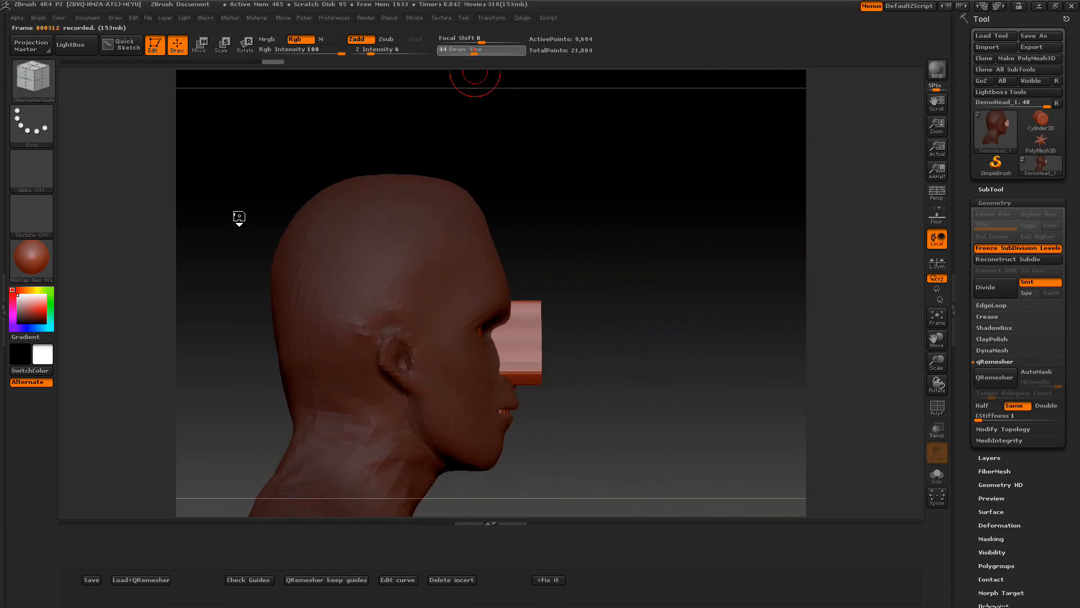
Draw a guide around the nose insert on the head and delete the insert
left_click_drag(521, 310, 526, 341)
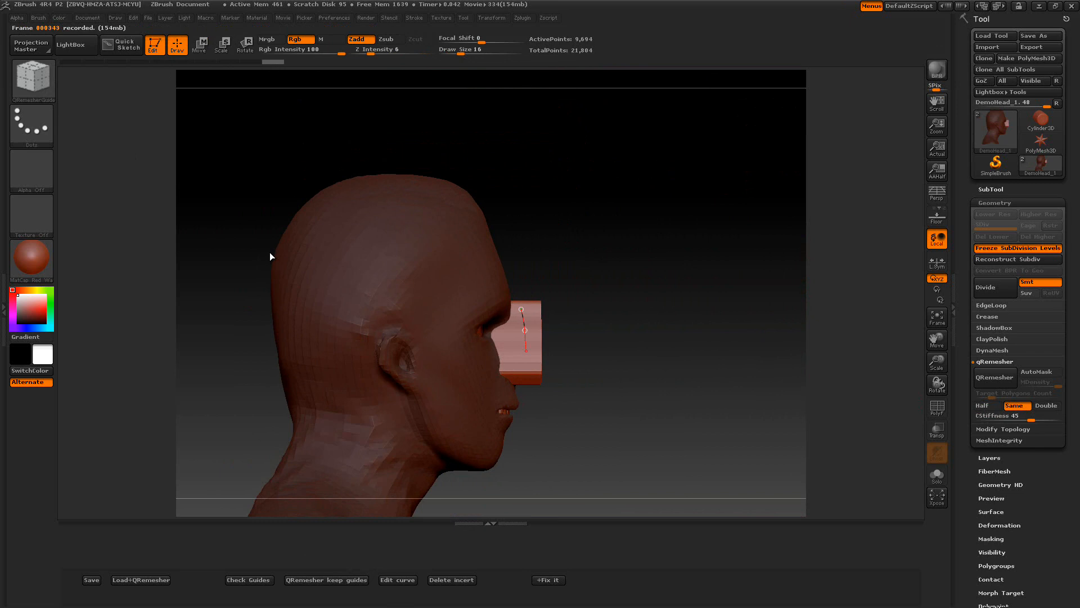
left_click_drag(526, 384, 527, 428)
left_click_drag(269, 255, 476, 284)
left_click(452, 580)
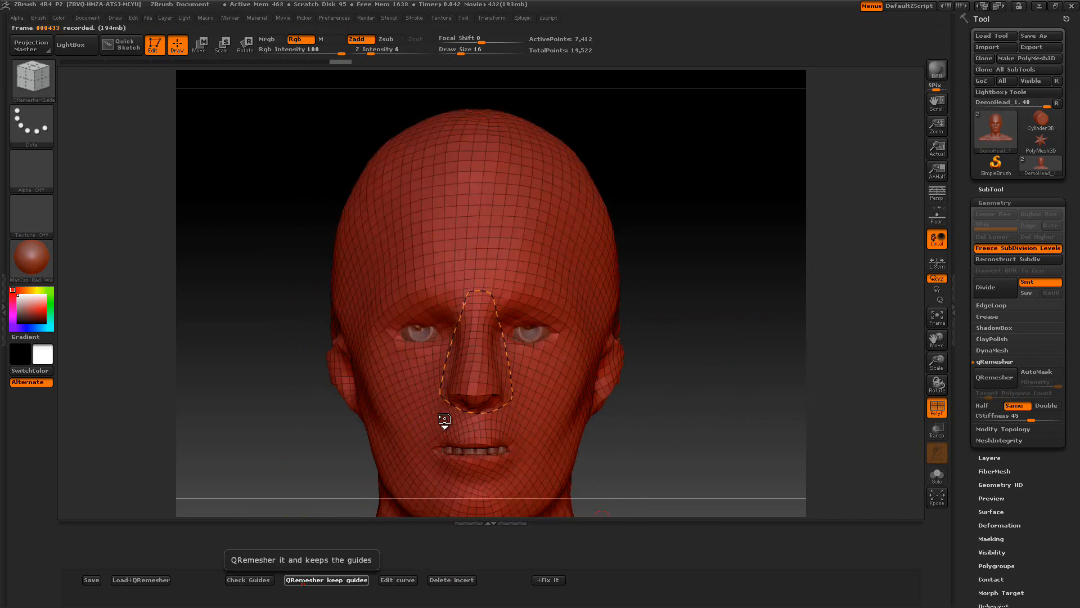
Rotate and move the mouth insert into position over the head's mouth
left_click_drag(691, 409, 697, 453)
key("r")
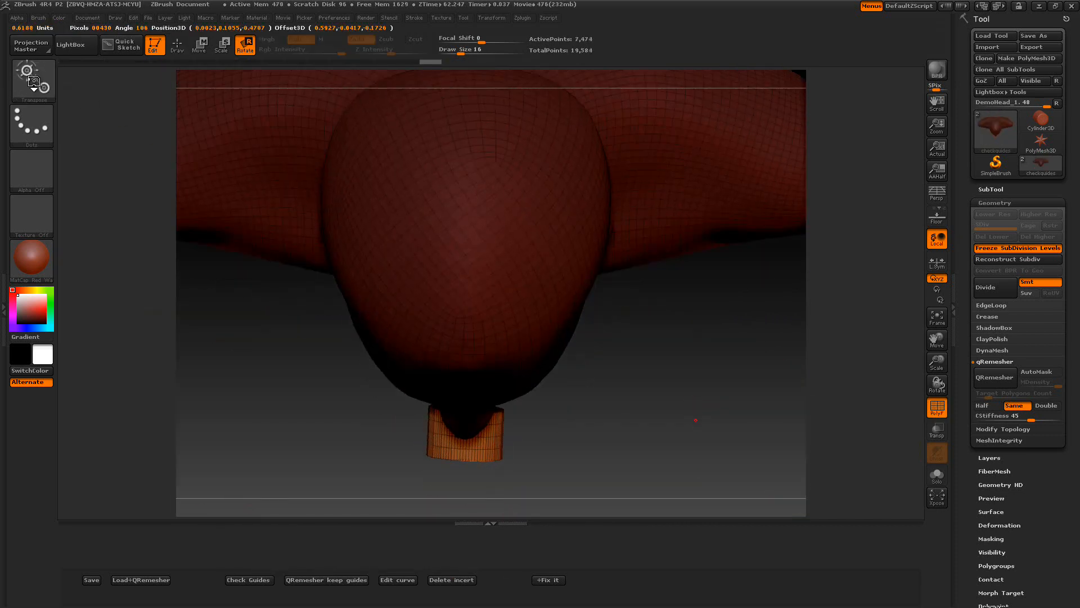
key("w")
left_click_drag(78, 113, 162, 164)
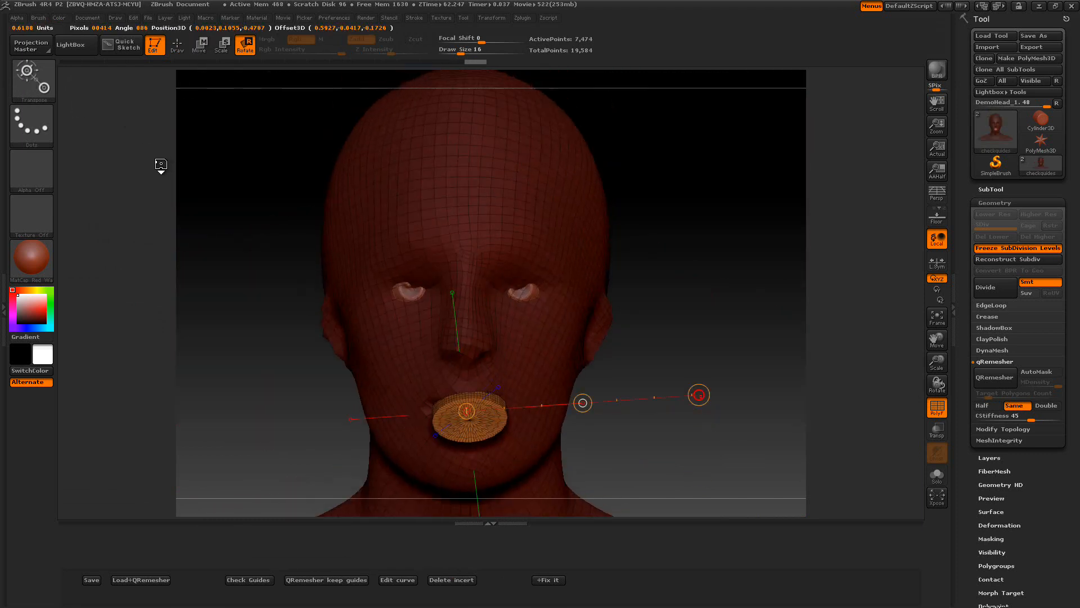
key("e")
key("w")
key("q")
left_click_drag(301, 347, 302, 344)
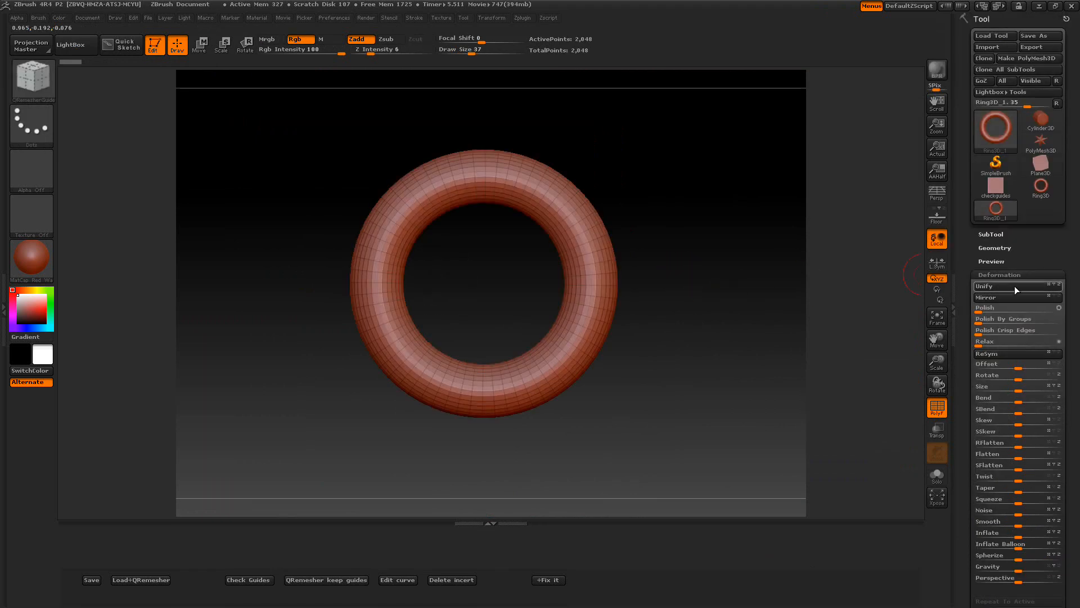
Convert the Ring3D primitive into a PolyMesh3D
left_click(999, 274)
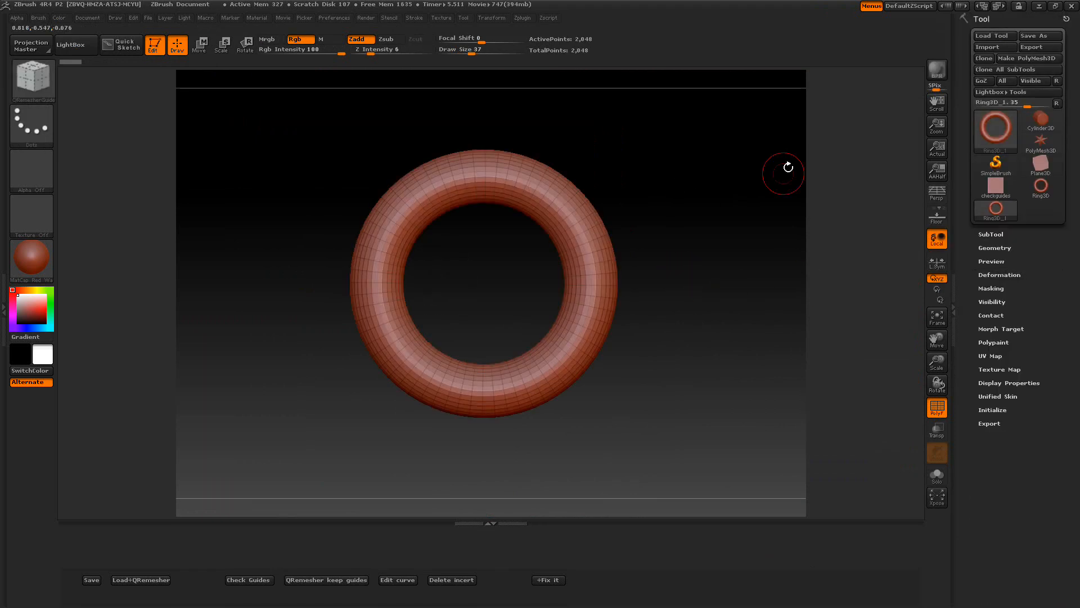
mouse_move(1003, 129)
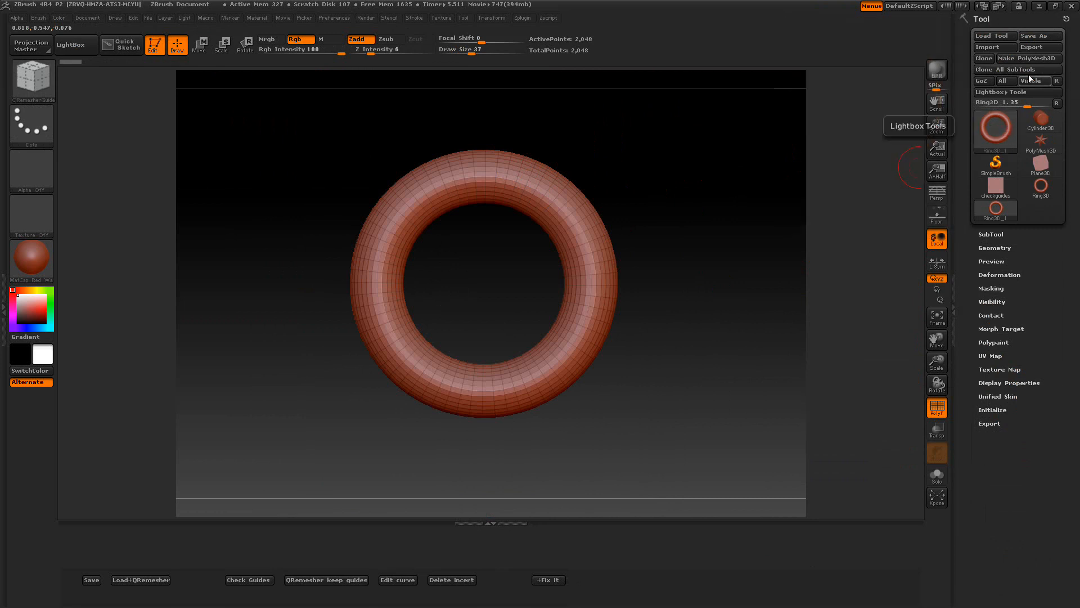
left_click(1024, 58)
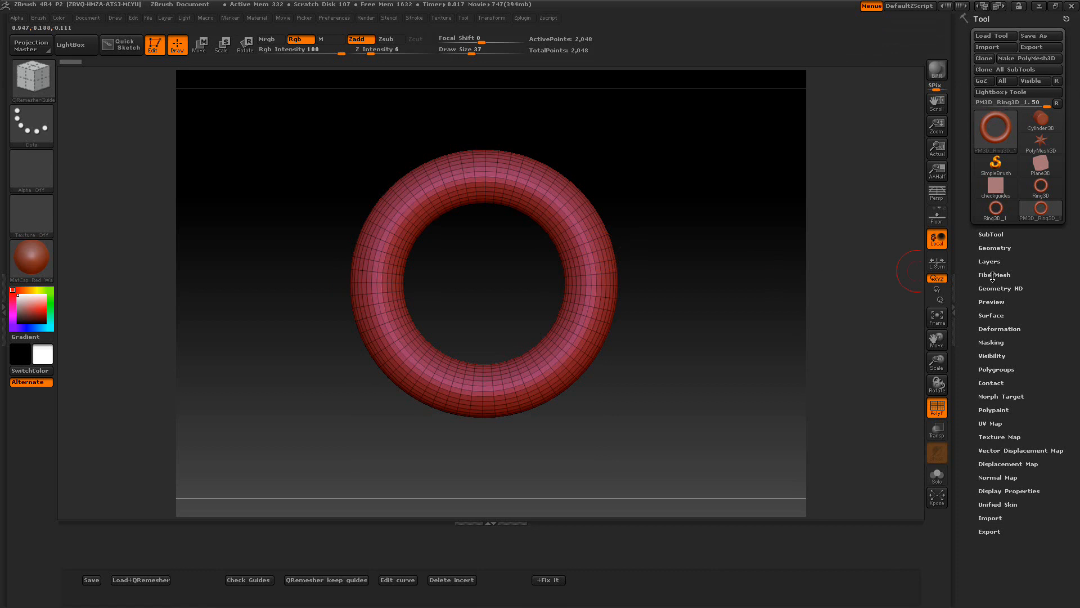
Remesh the ring with QRemesher at the Same polygon count and save it with the guides plugin
left_click(993, 248)
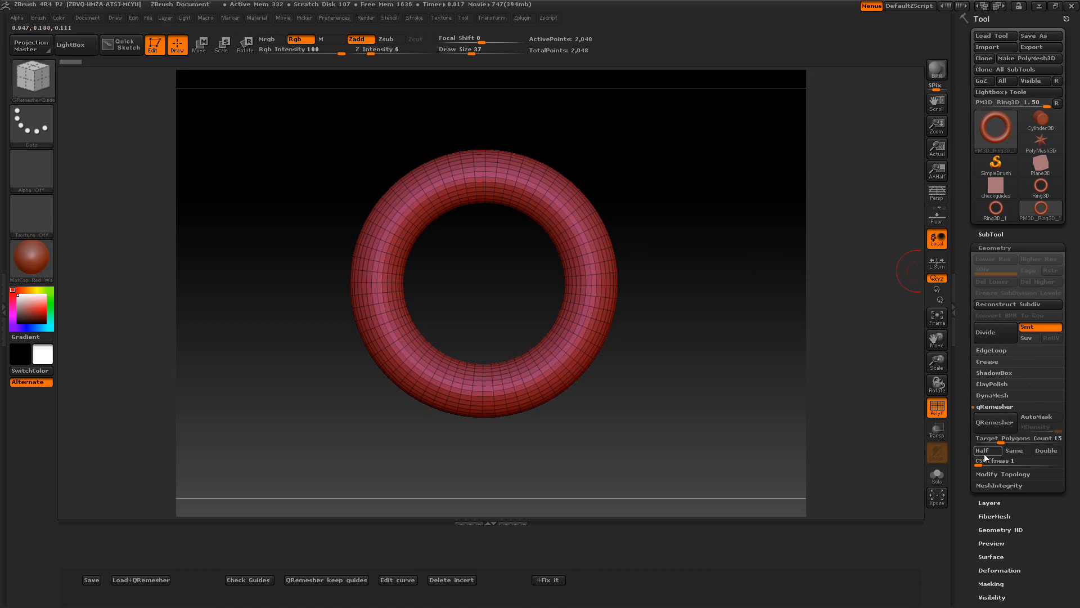
left_click(1016, 450)
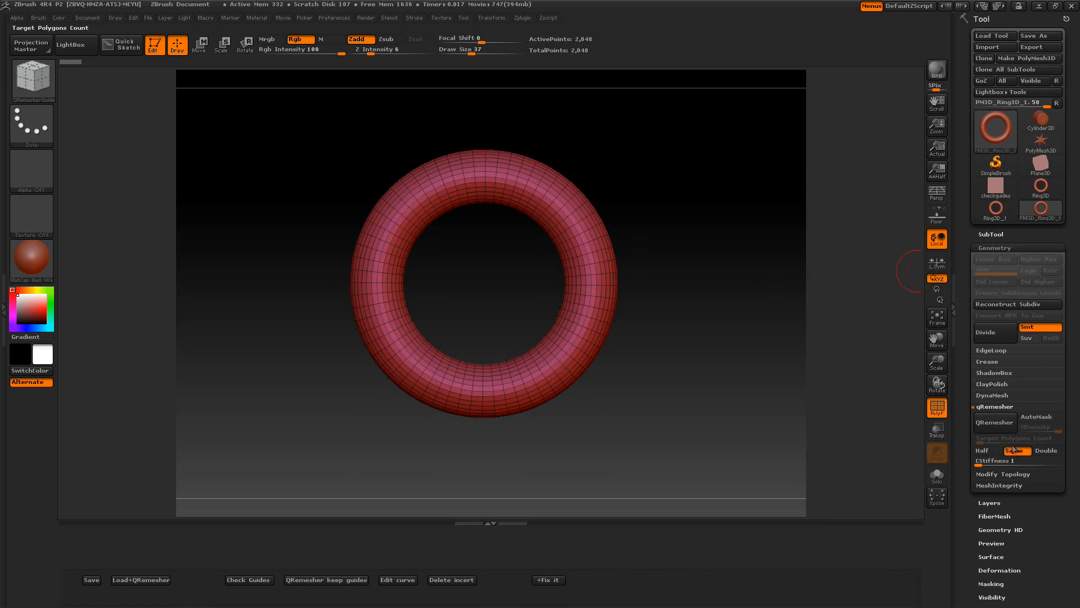
left_click(993, 429)
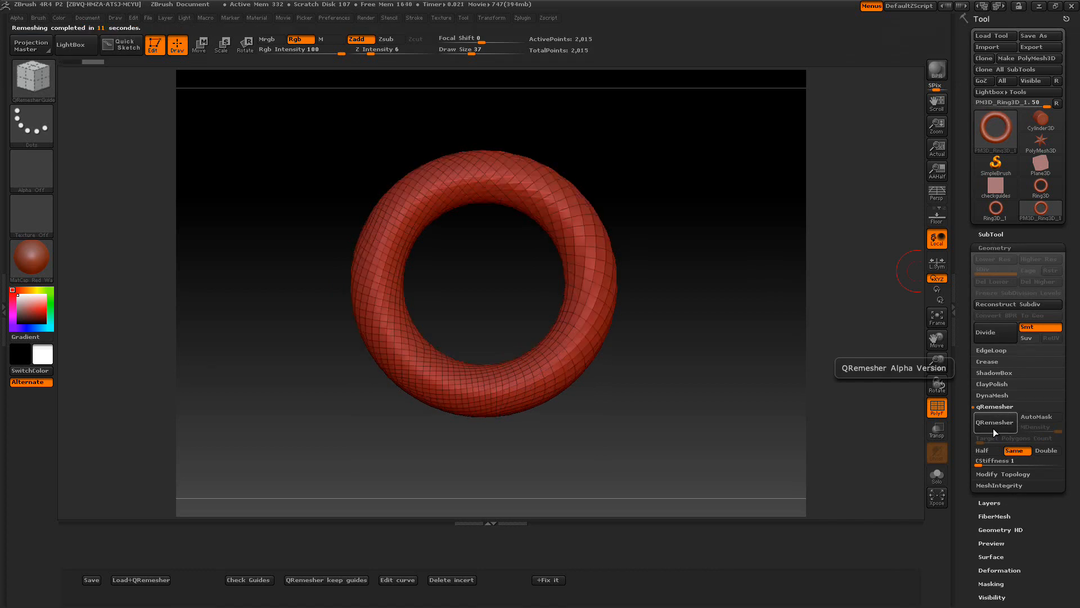
left_click(90, 580)
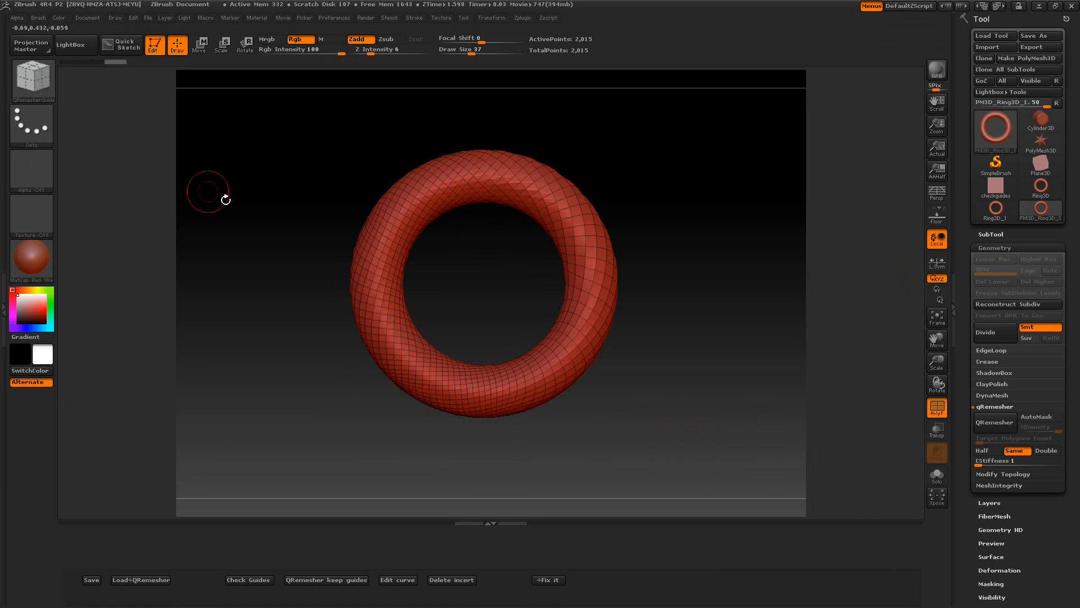
Place a large InsertCylinder mesh over the upper part of the ring
left_click(38, 78)
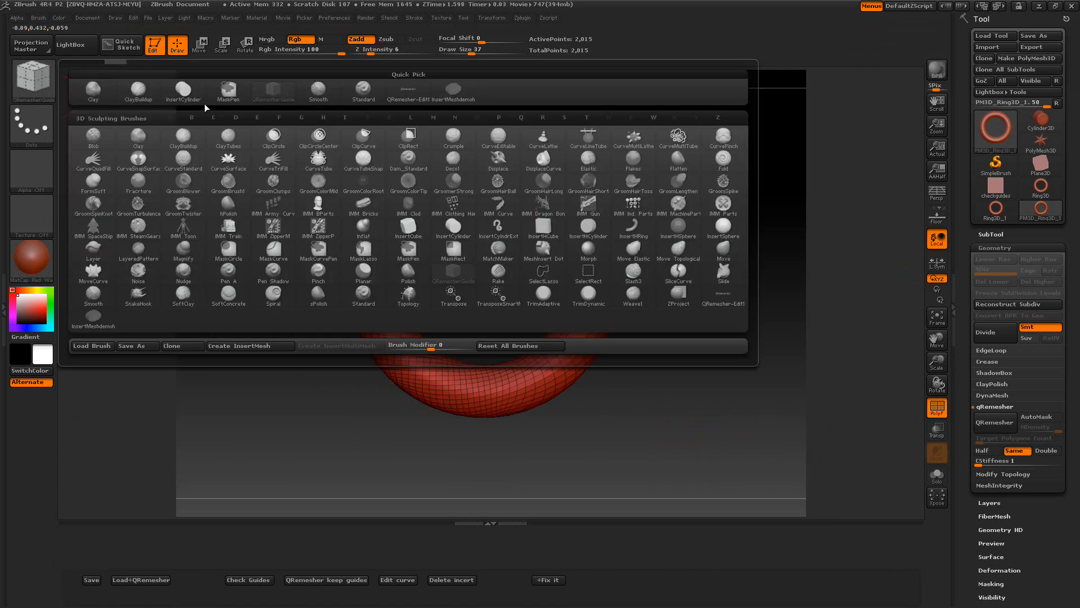
left_click(183, 90)
mouse_move(488, 291)
left_mouse_down()
mouse_move(494, 323)
mouse_move(486, 301)
left_mouse_up()
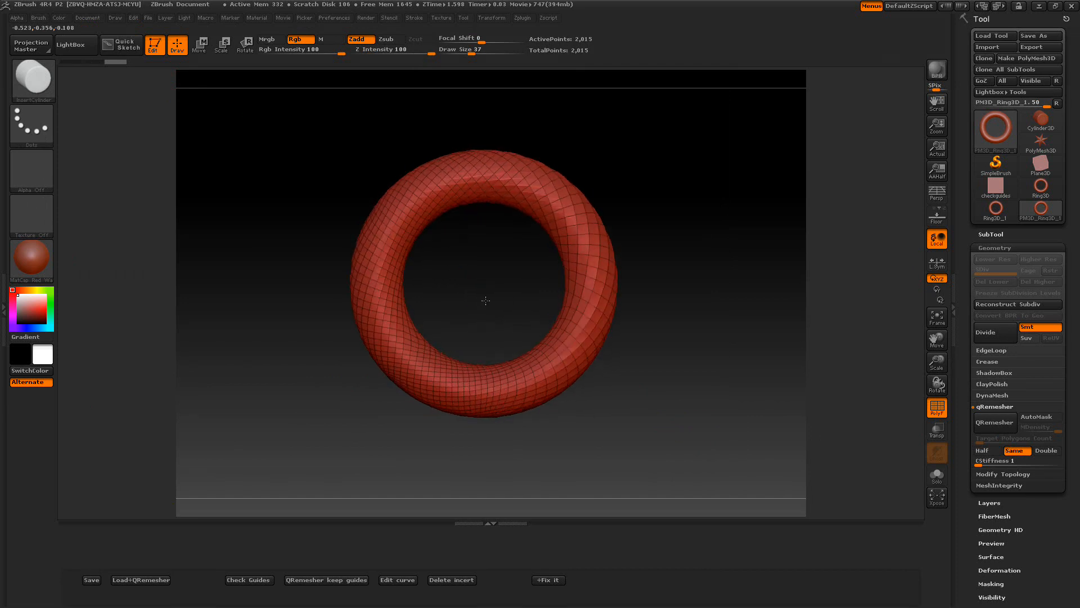
left_click_drag(482, 175, 444, 238)
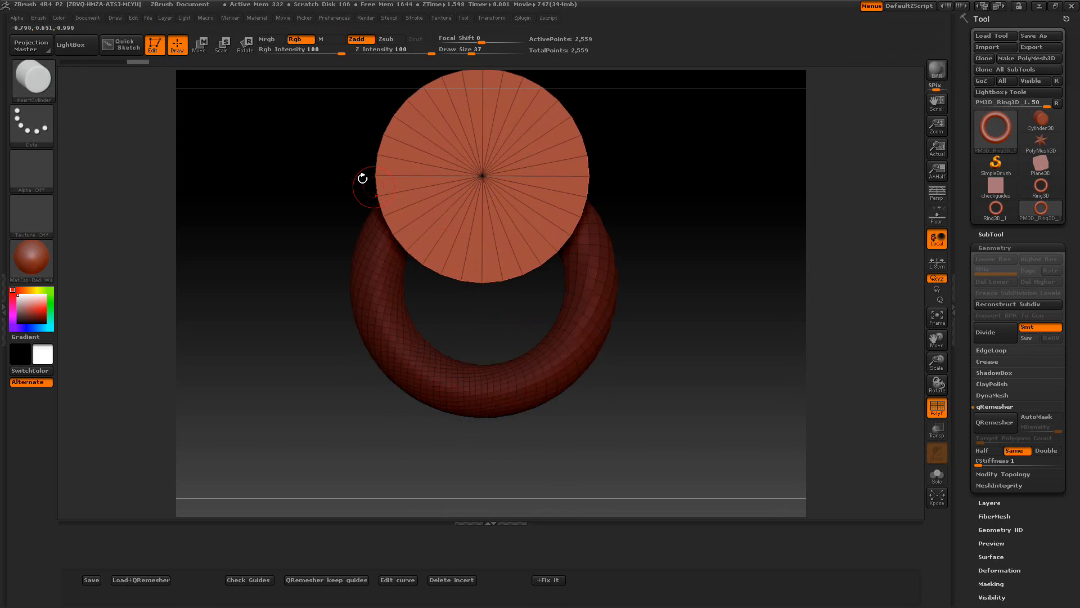
Move the inserted cylinder down and back so that it passes through the ring's centre
left_click(199, 44)
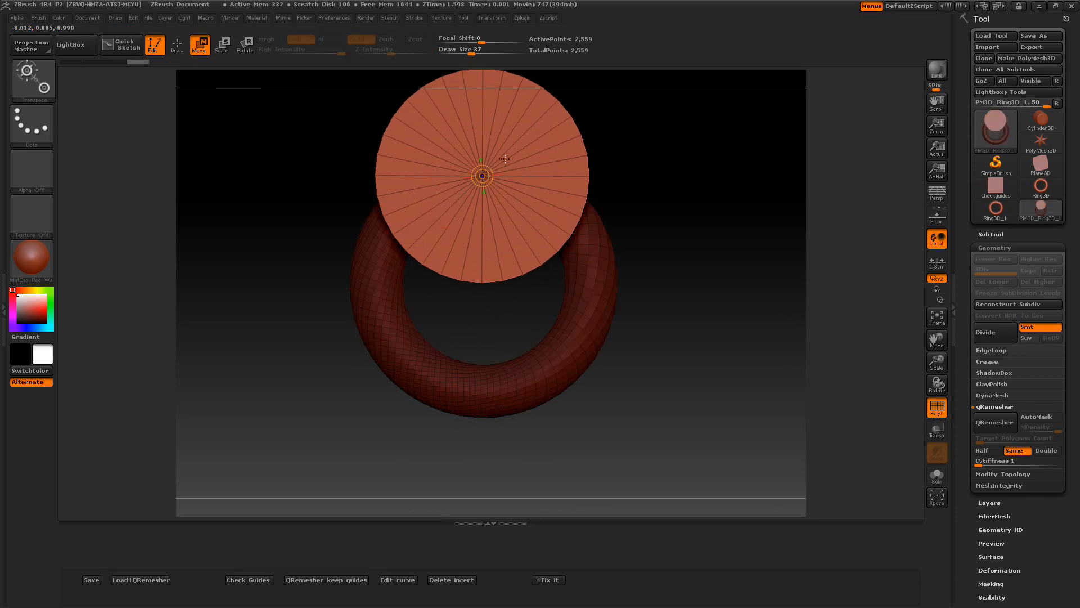
left_click_drag(673, 176, 624, 188)
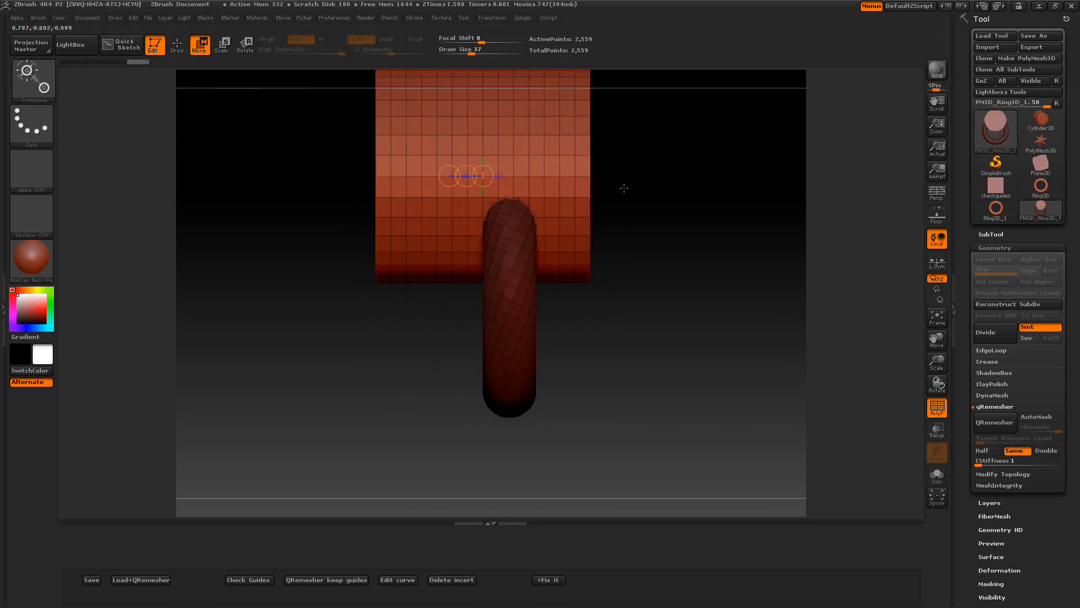
left_click_drag(470, 178, 454, 286)
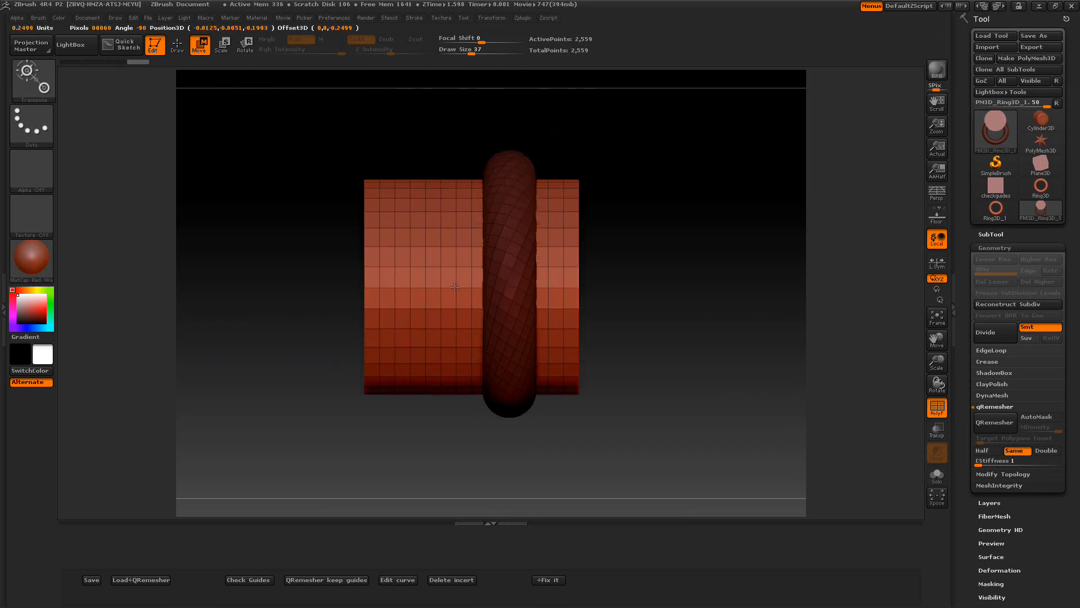
mouse_move(298, 261)
left_mouse_down()
mouse_move(329, 266)
mouse_move(285, 239)
mouse_move(292, 252)
left_mouse_up()
Start curve editing and draw a guide around the cylinder's surface, right beside the ring
left_click(399, 580)
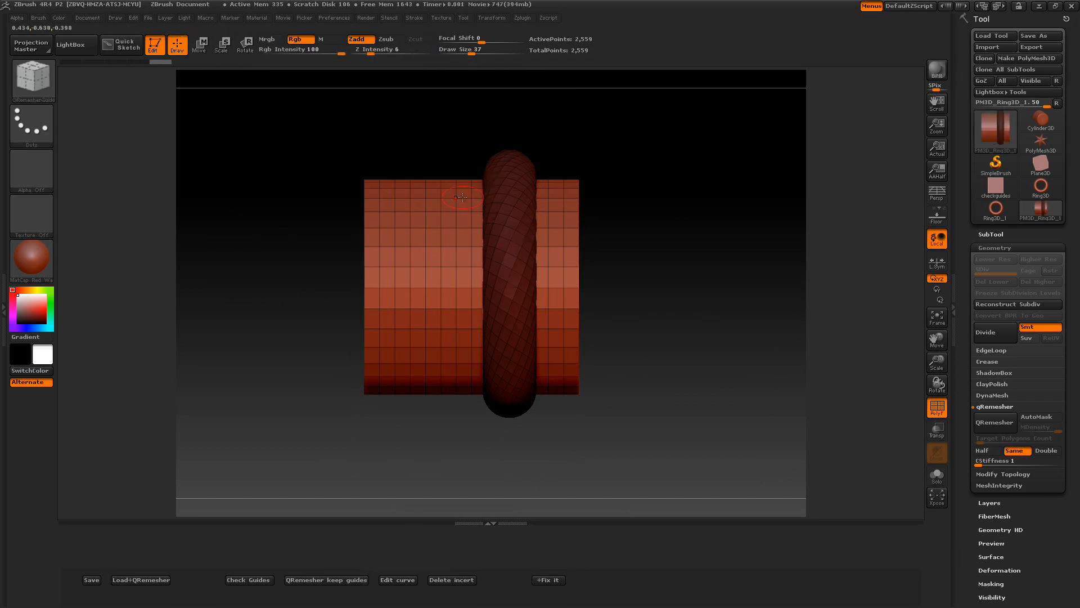
left_click_drag(471, 251, 472, 441)
left_click_drag(287, 379, 385, 444)
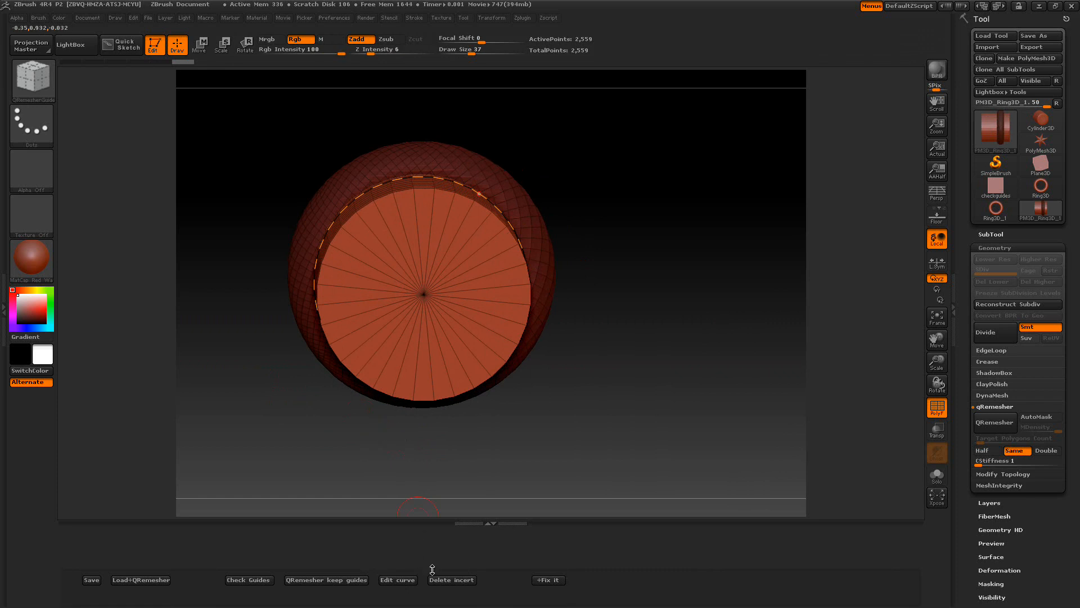
Delete the cylinder insert and remesh the ring along the drawn guide, keeping the guide
left_click(452, 579)
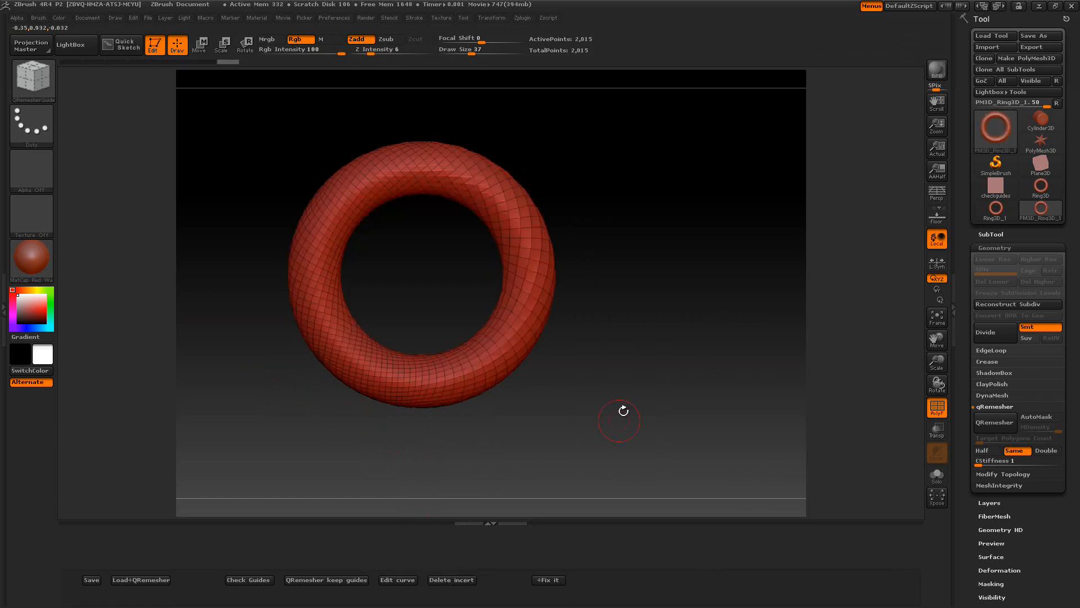
mouse_move(672, 399)
left_mouse_down()
mouse_move(670, 378)
mouse_move(669, 391)
left_mouse_up()
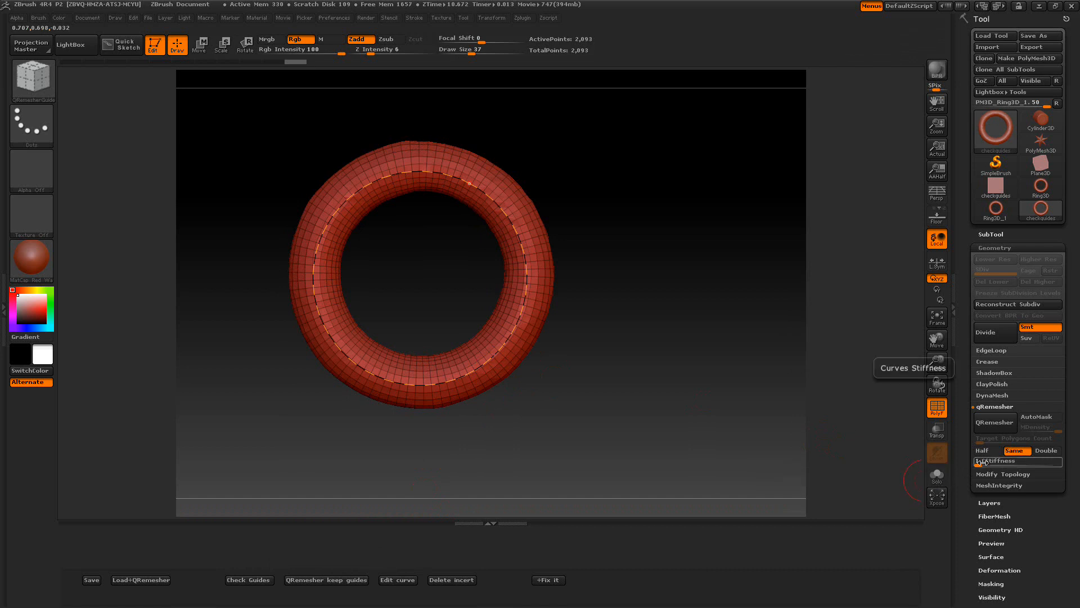
Set the QRemesher curve stiffness to 83 and remesh the ring while keeping its guide
left_click_drag(1001, 463, 1044, 464)
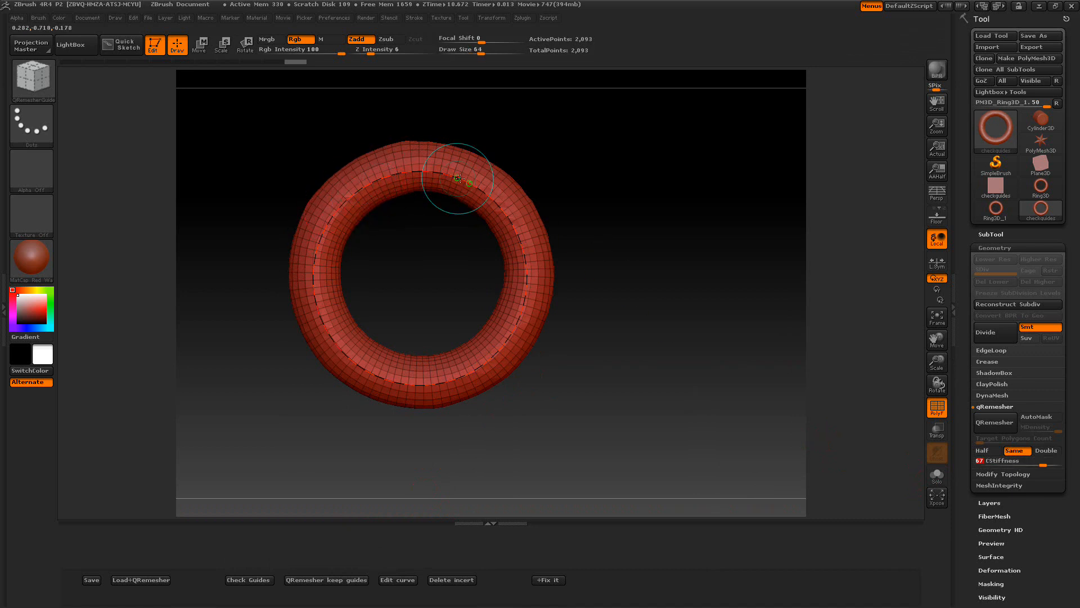
left_click_drag(1043, 464, 1019, 465)
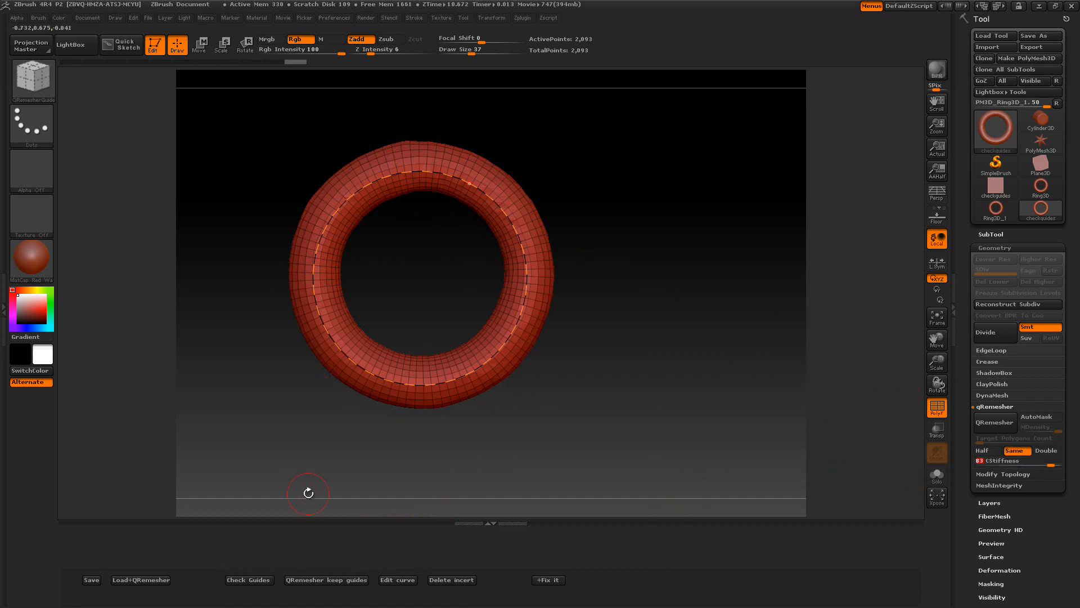
left_click(304, 580)
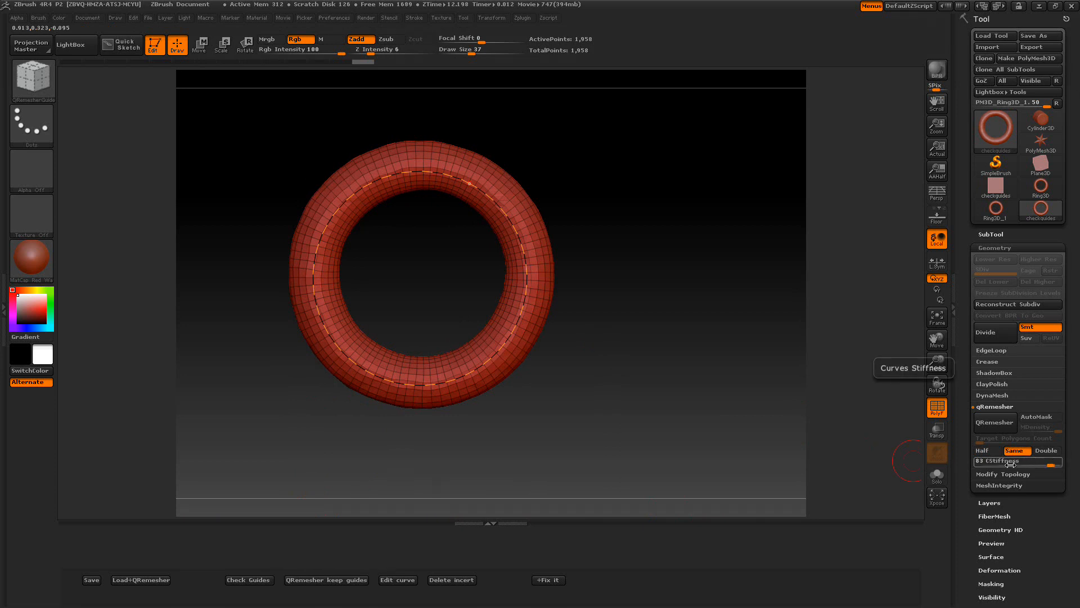
Raise the QRemesher curve stiffness to its maximum of 100 for the ring's guide
left_click_drag(1050, 463, 1044, 465)
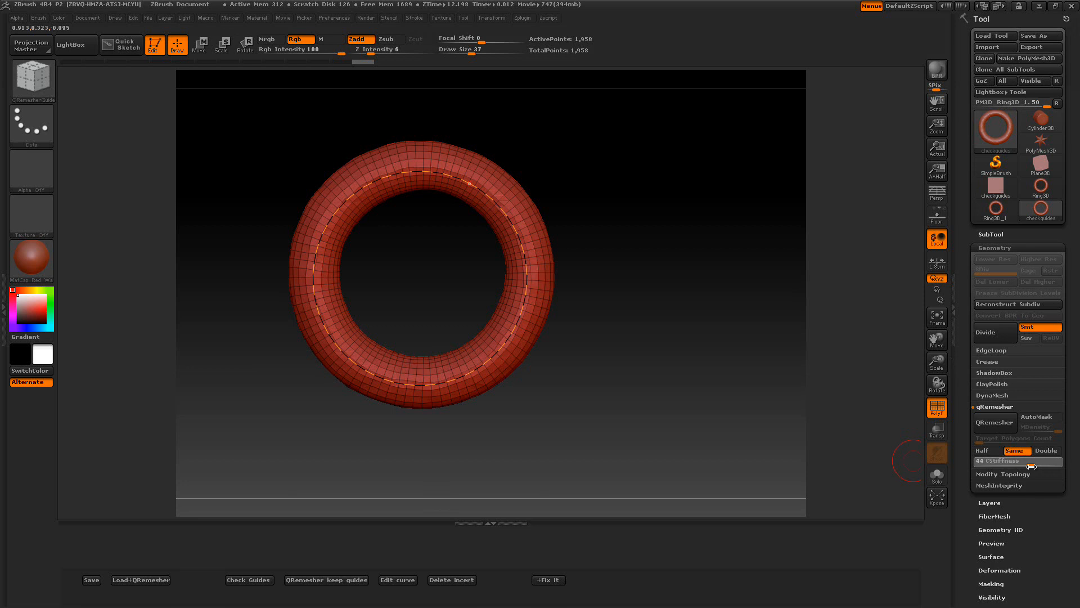
left_click_drag(1033, 466, 1034, 466)
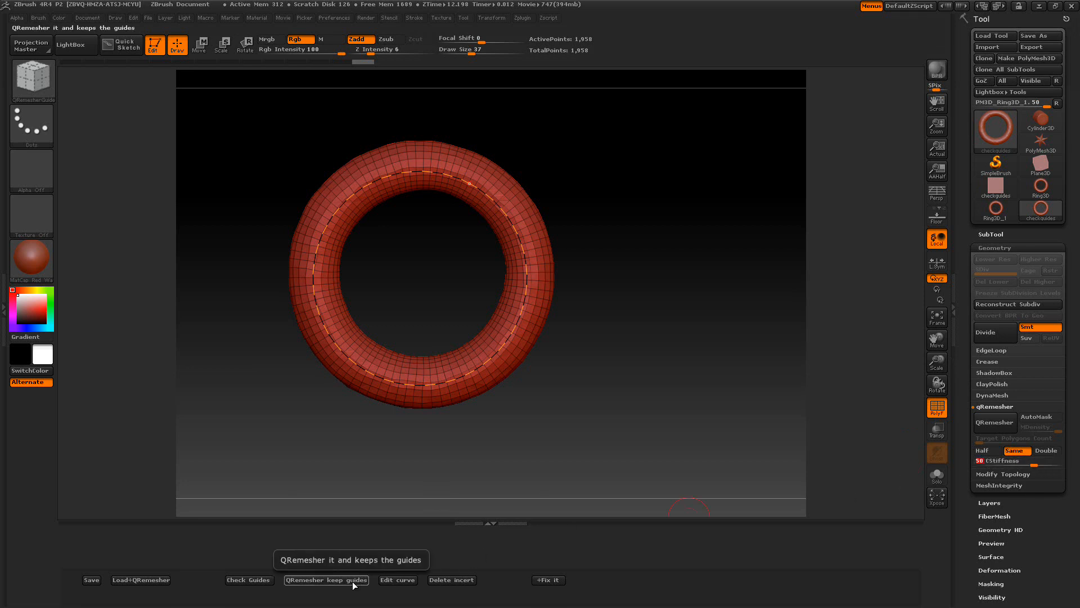
left_click_drag(1033, 465, 1071, 465)
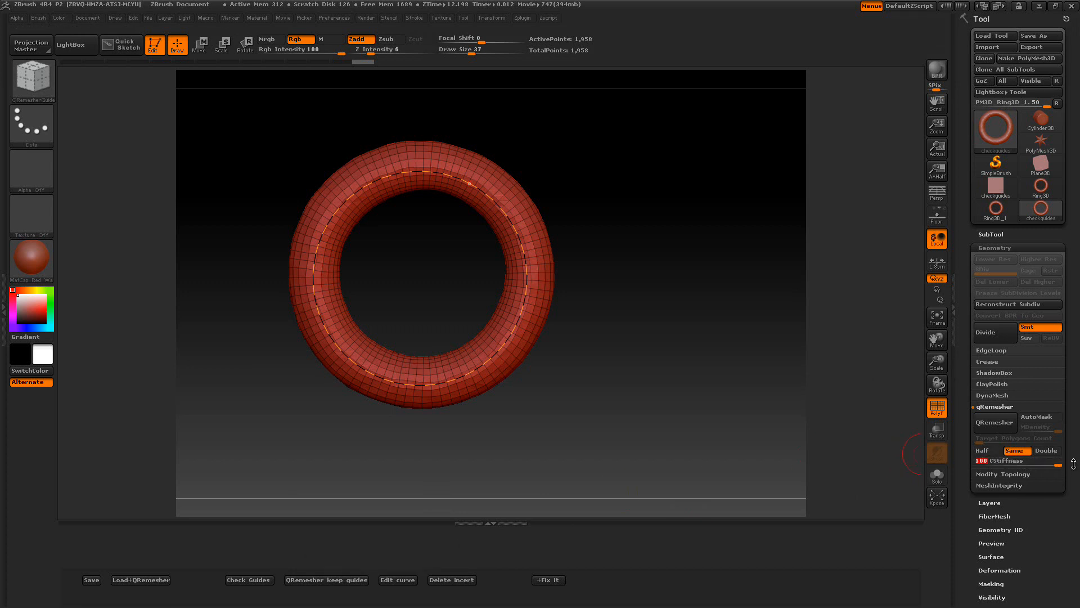